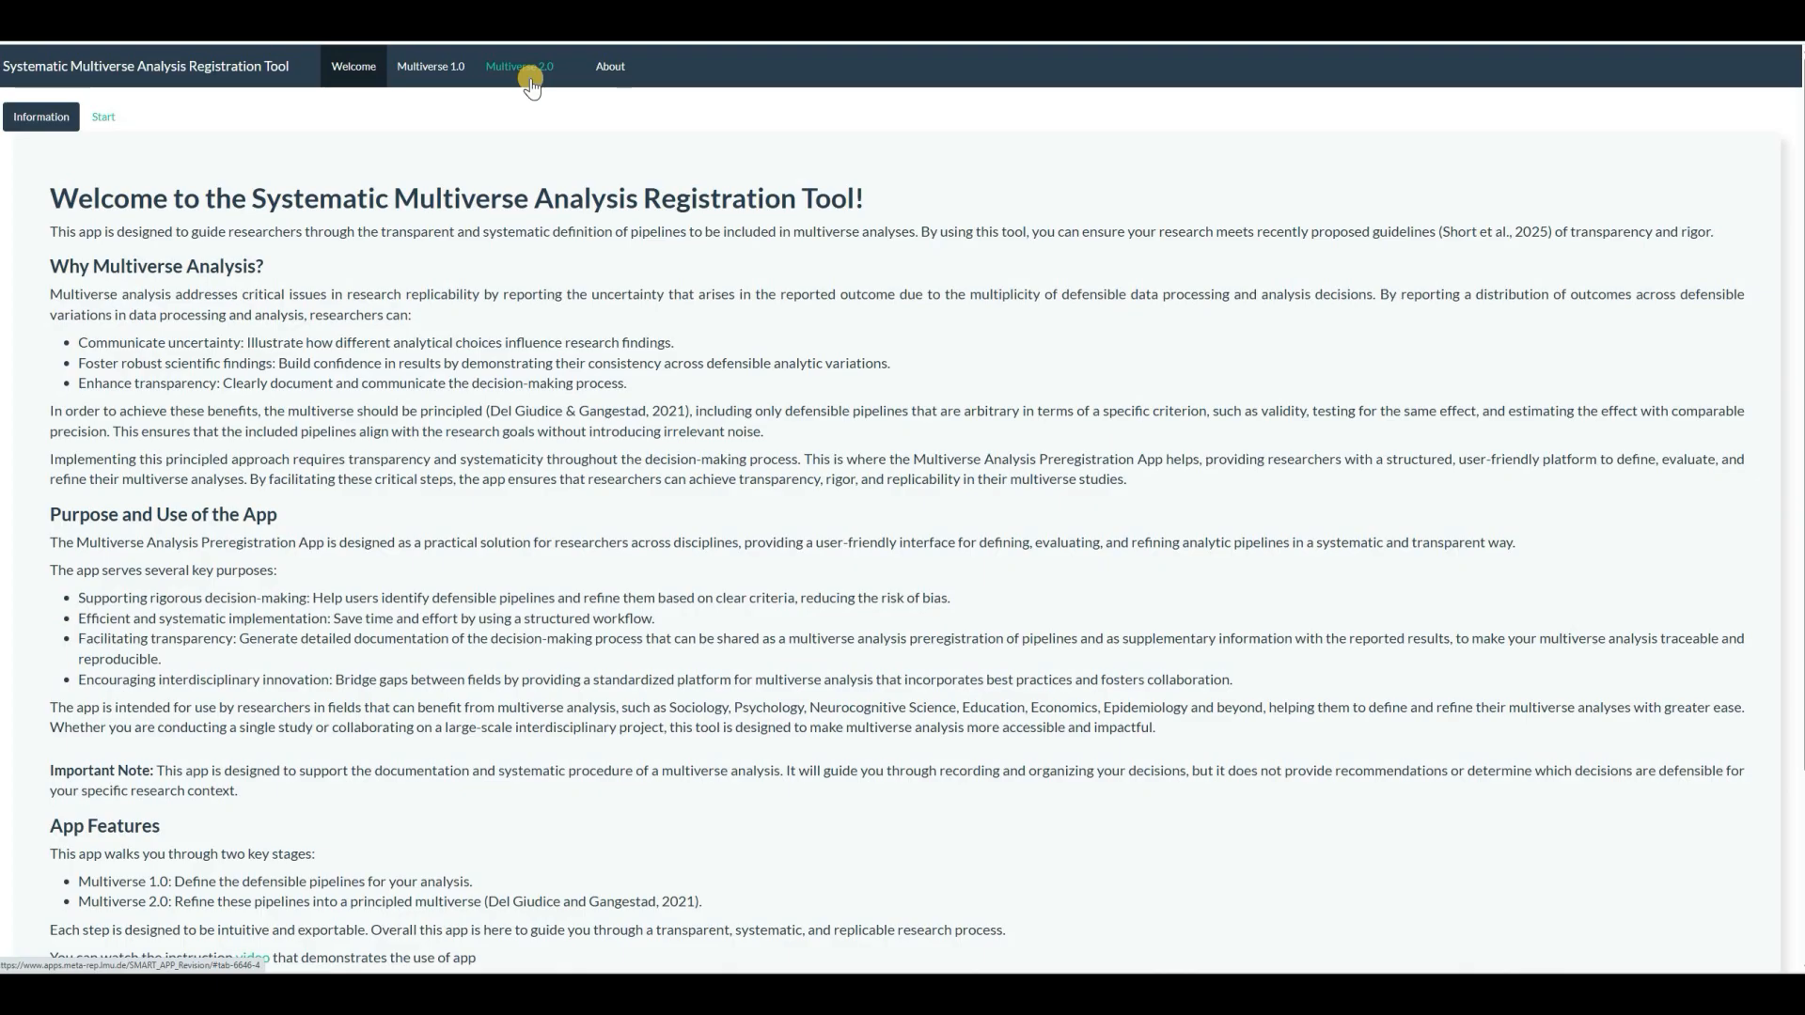
# Go to the Start section of the Welcome page and save the username "Example".
pyautogui.click(104, 120)
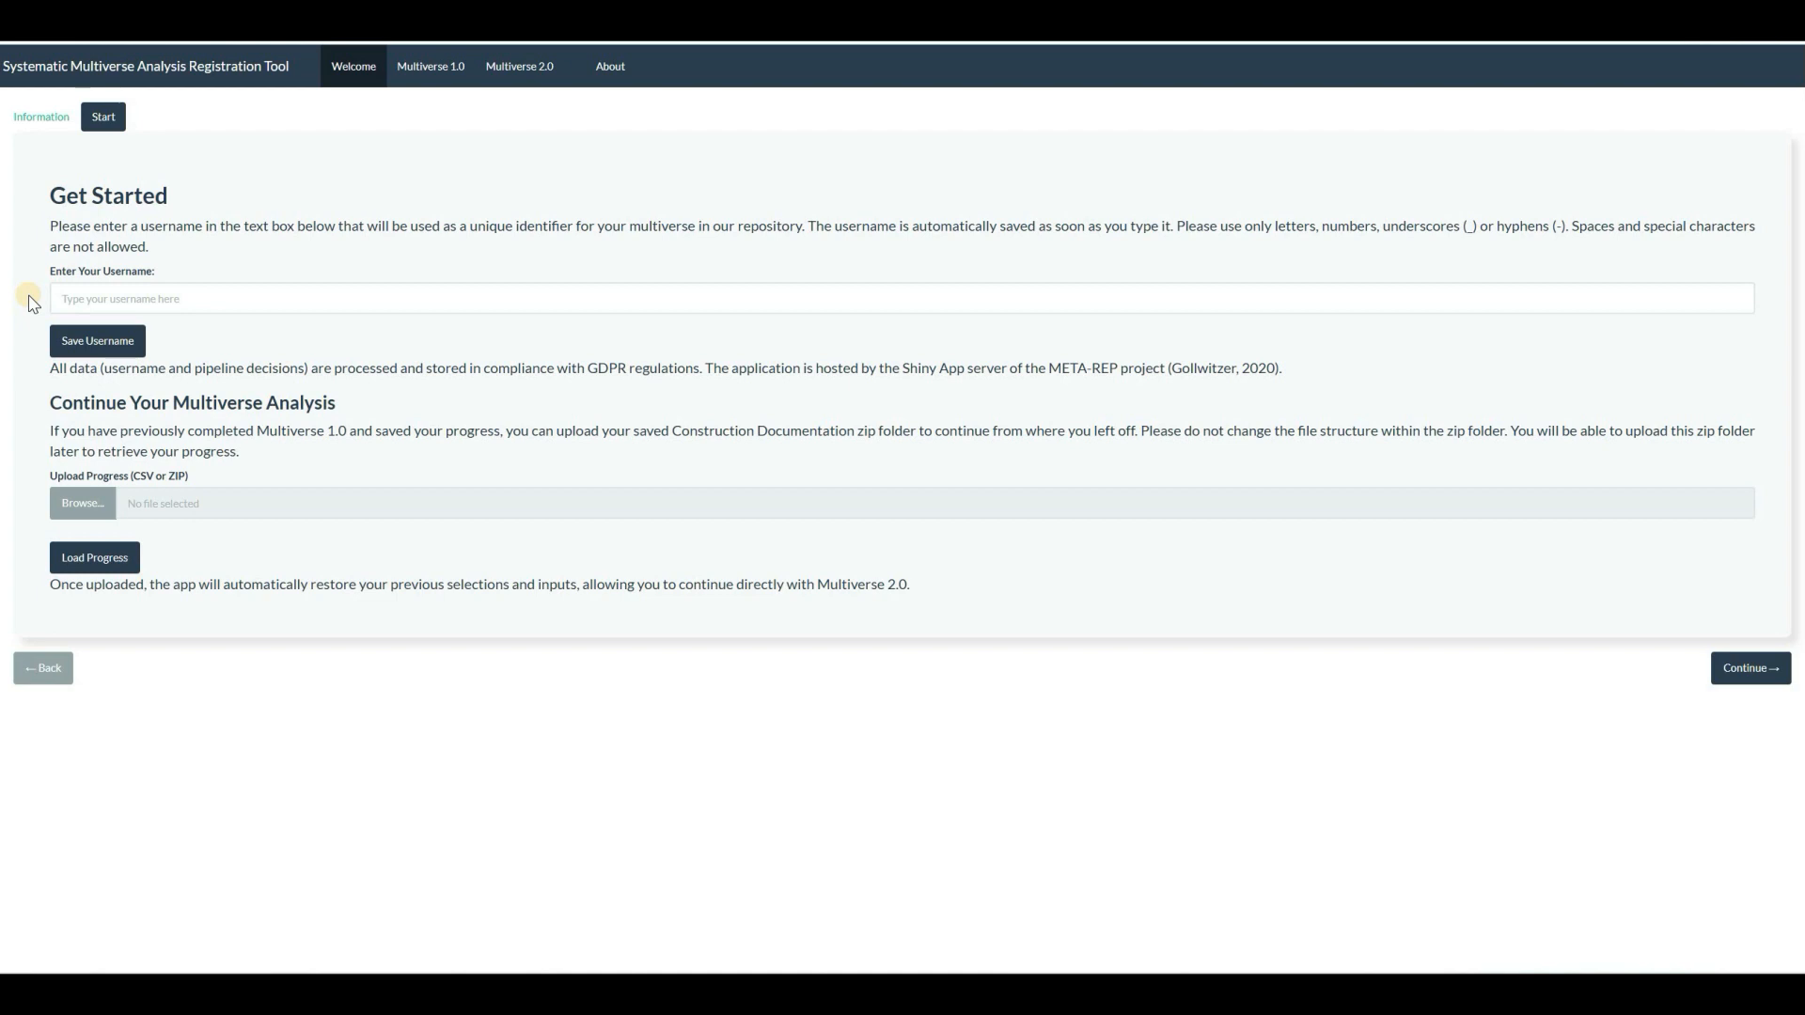
pyautogui.click(118, 296)
pyautogui.write('Example')
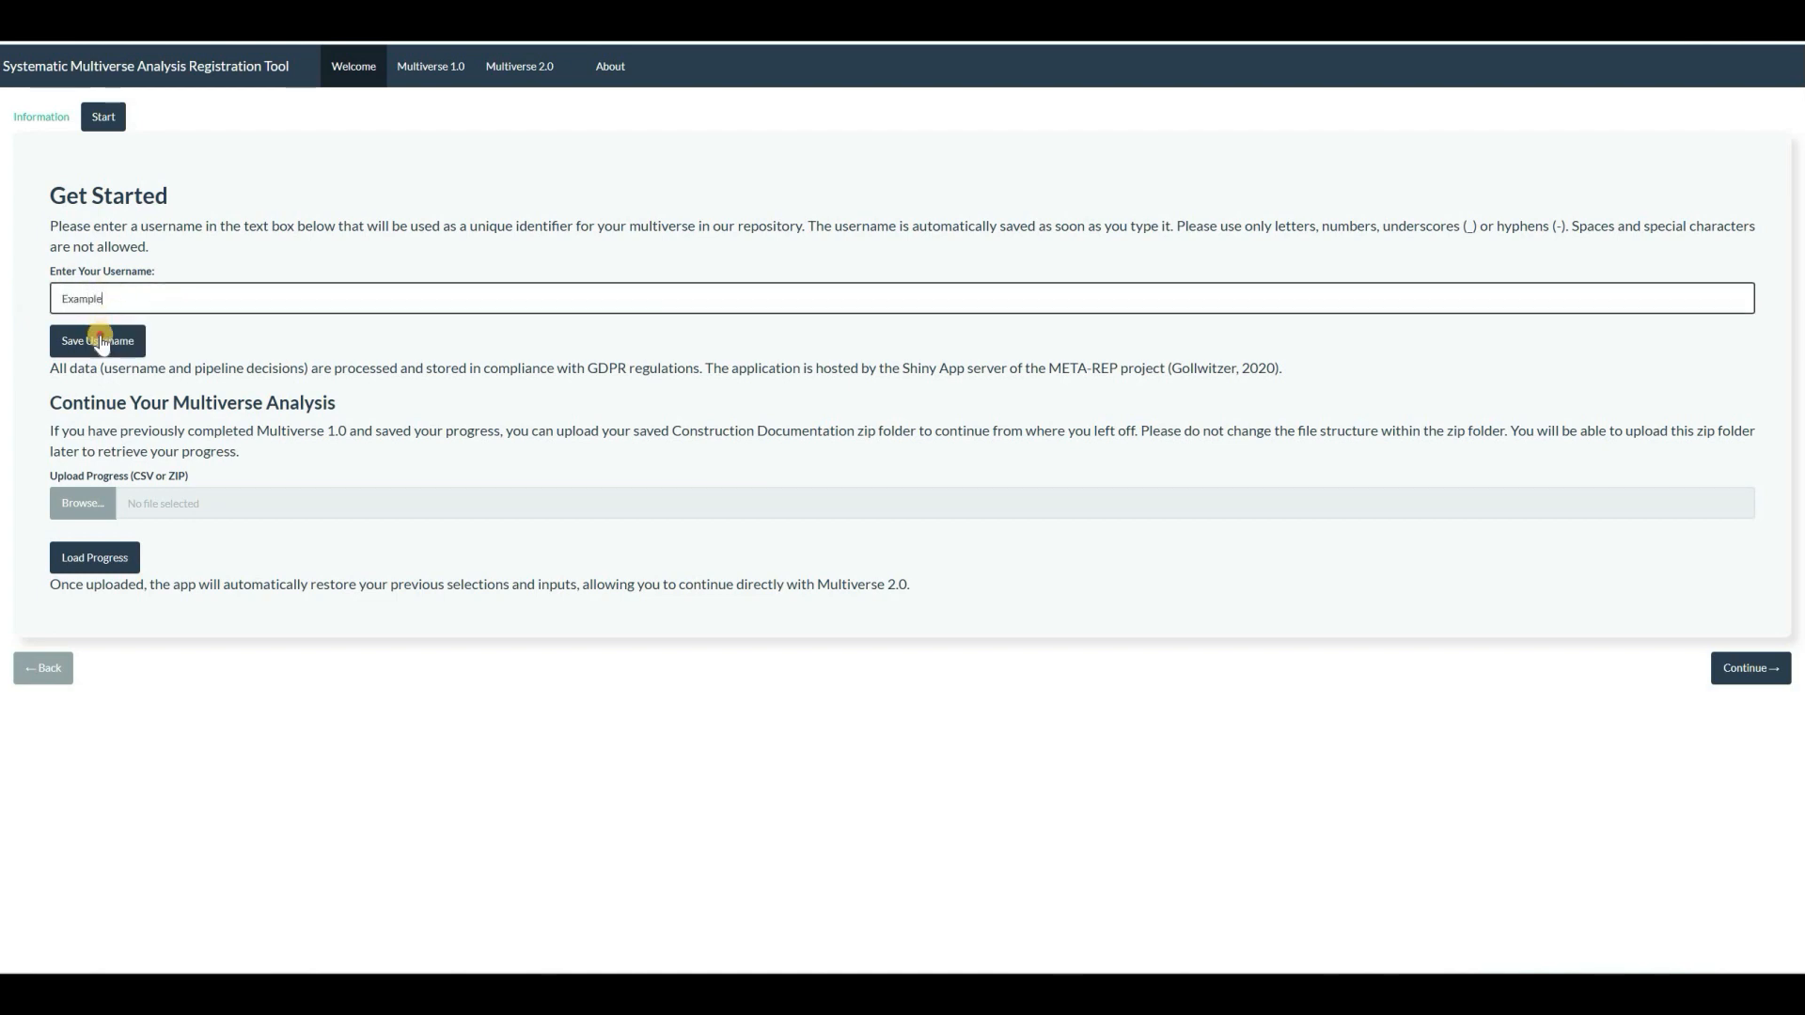
pyautogui.click(101, 342)
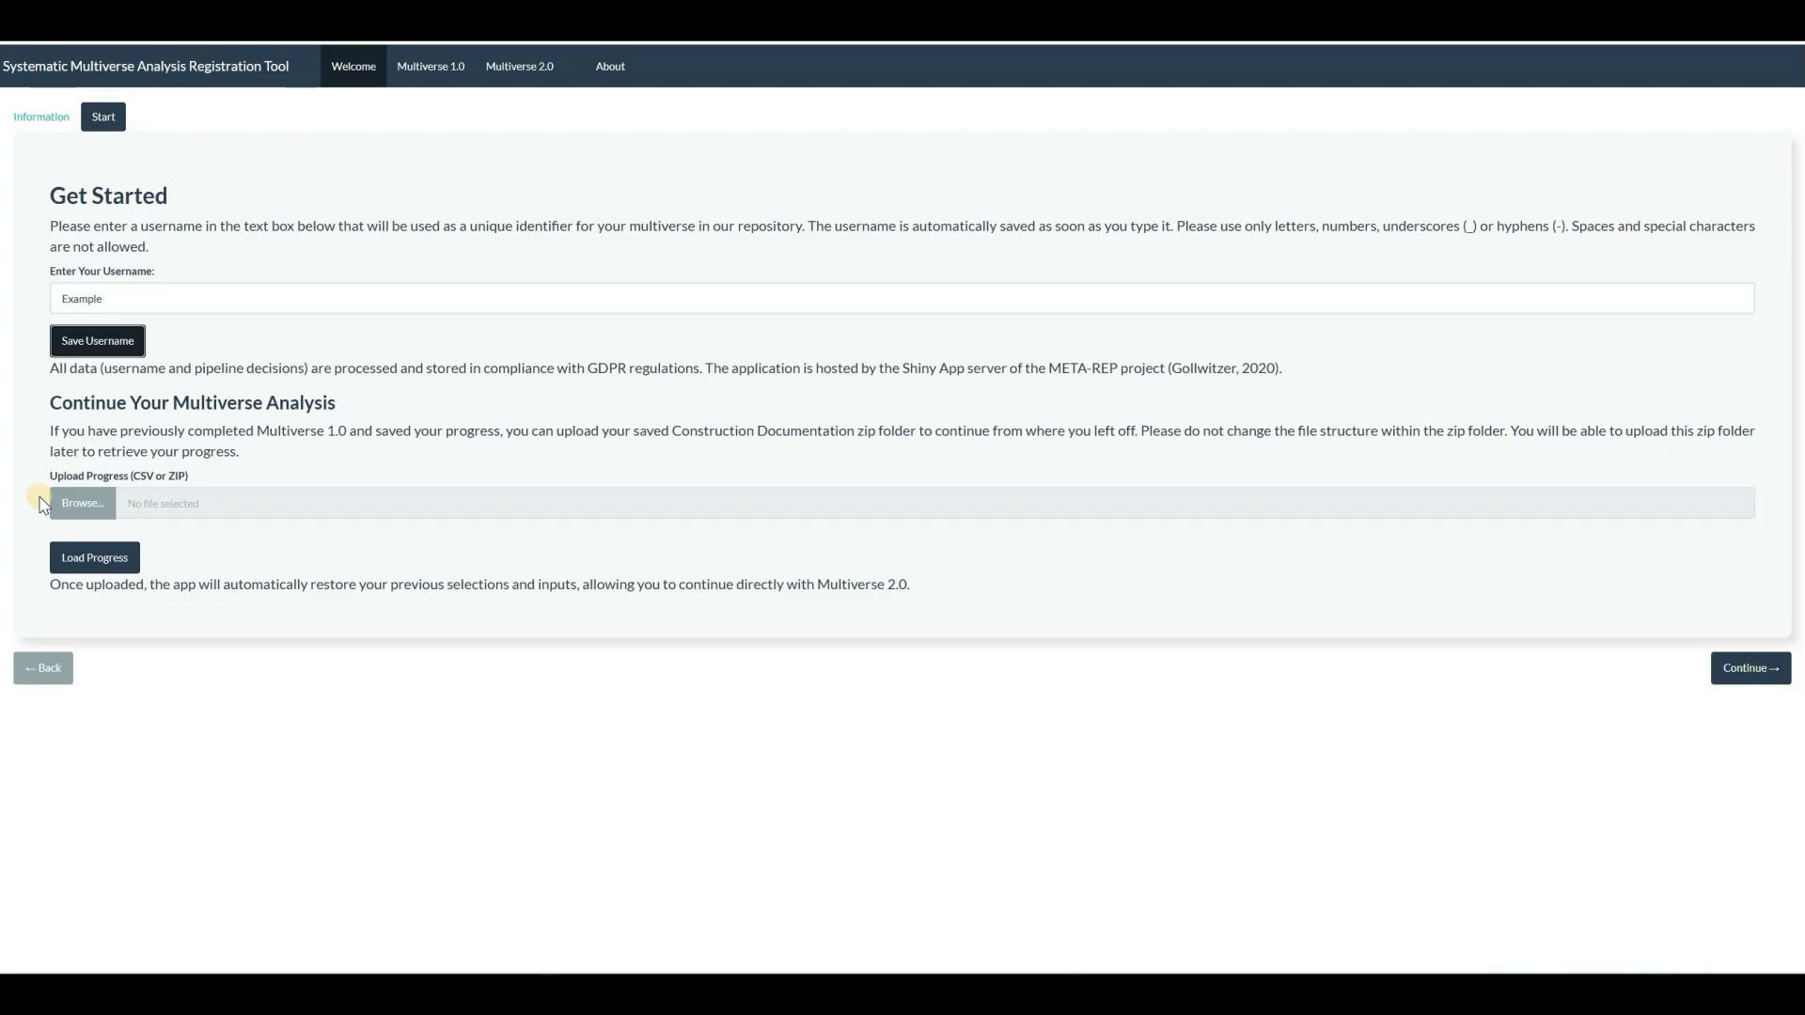
# In Step 1a of Multiverse 1.0, enter "specification curve, distribution of effect sizes" as the descriptive analysis plan.
pyautogui.click(431, 82)
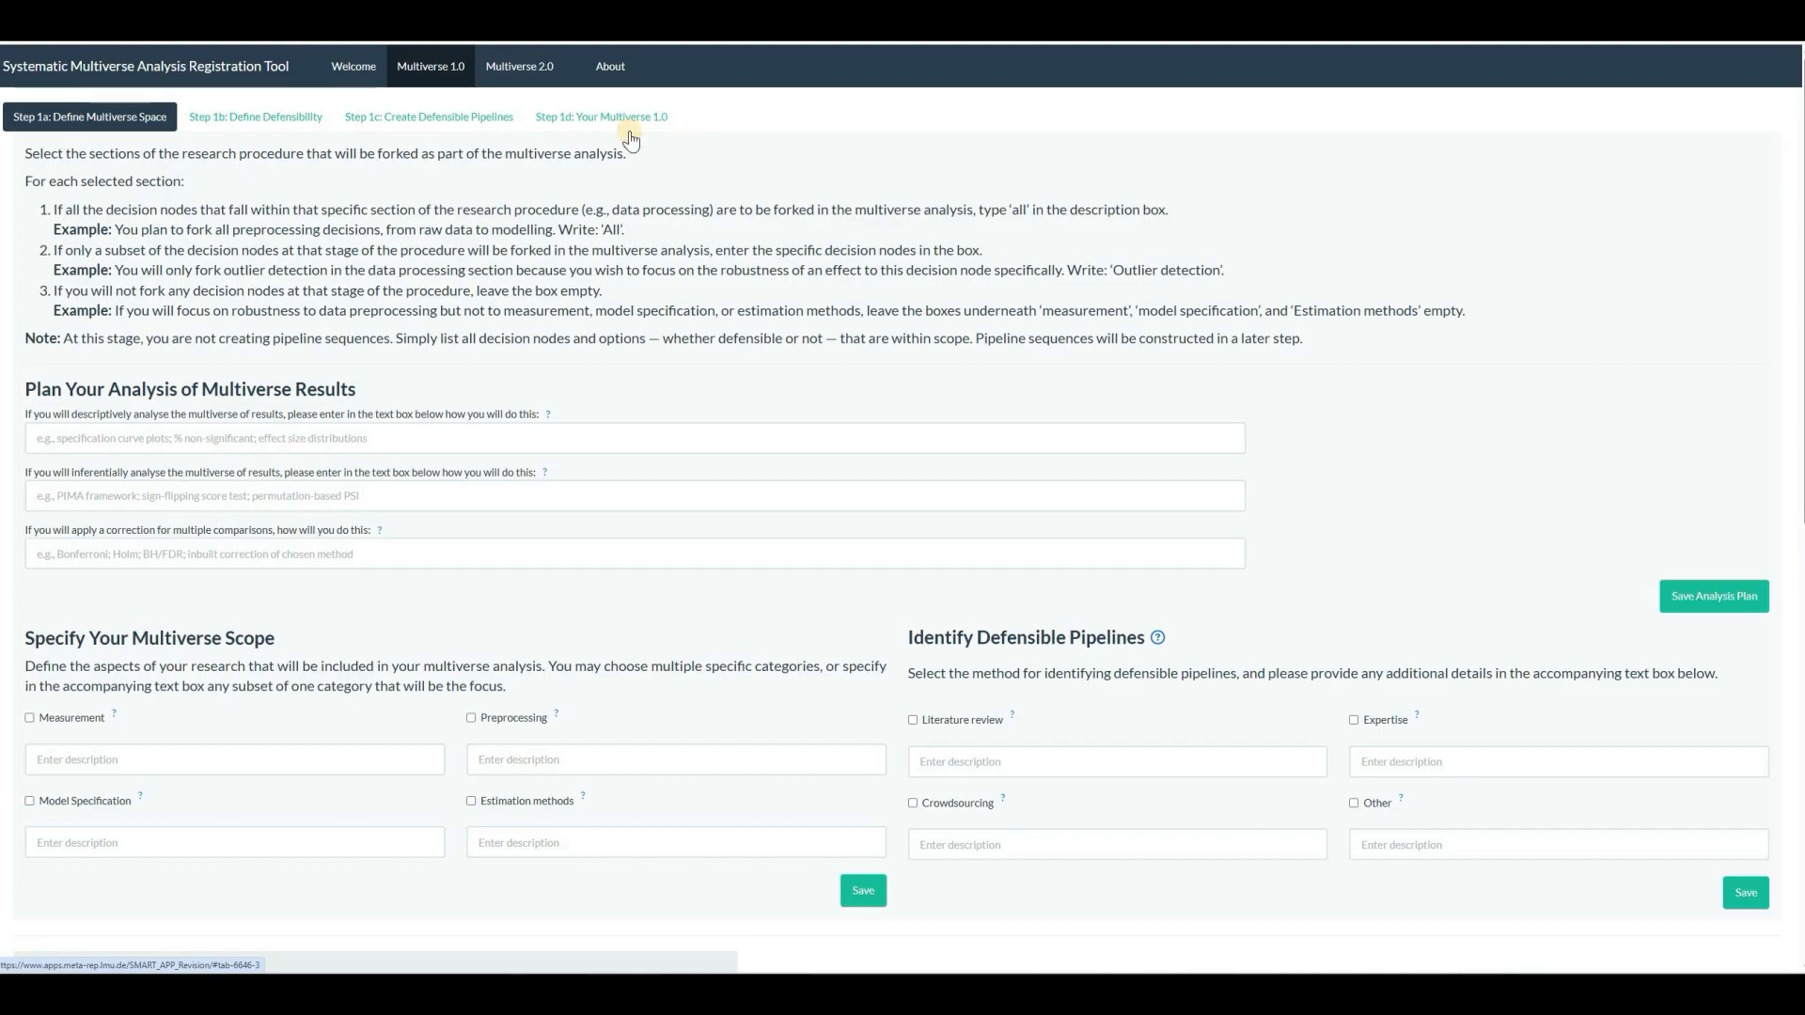
pyautogui.click(154, 119)
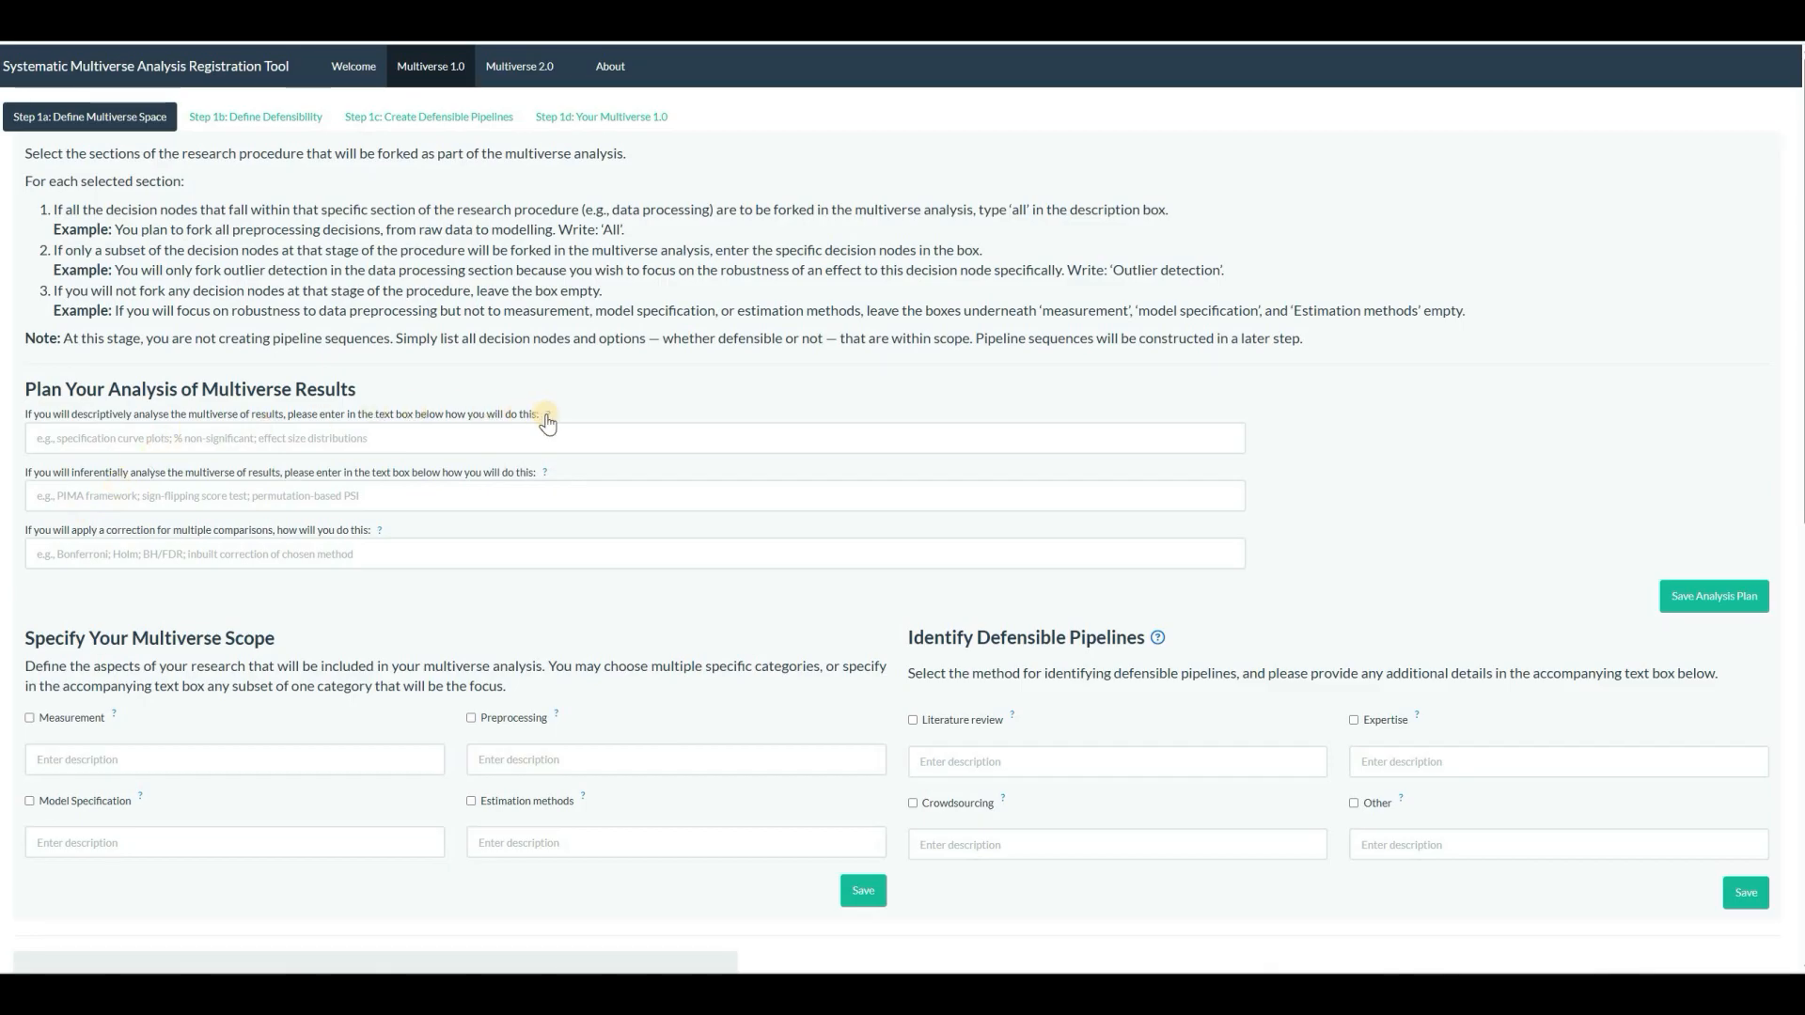
pyautogui.moveTo(547, 418)
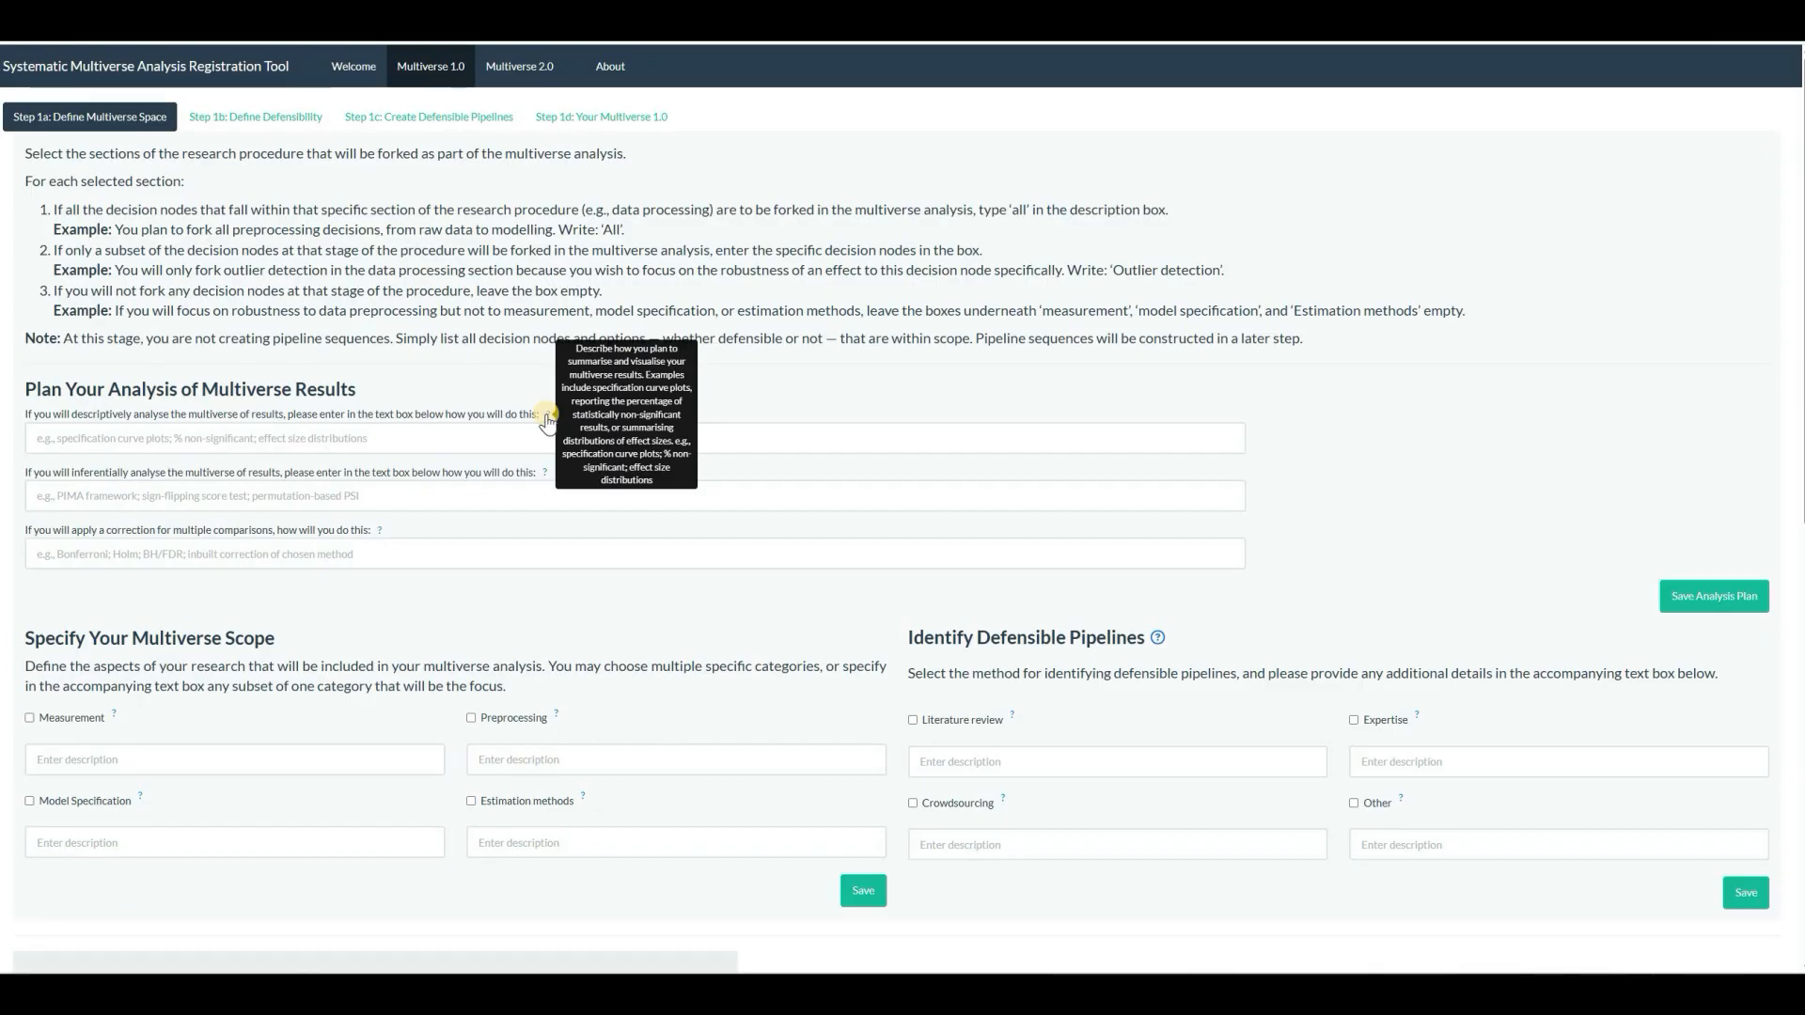
pyautogui.click(460, 441)
pyautogui.write('spec')
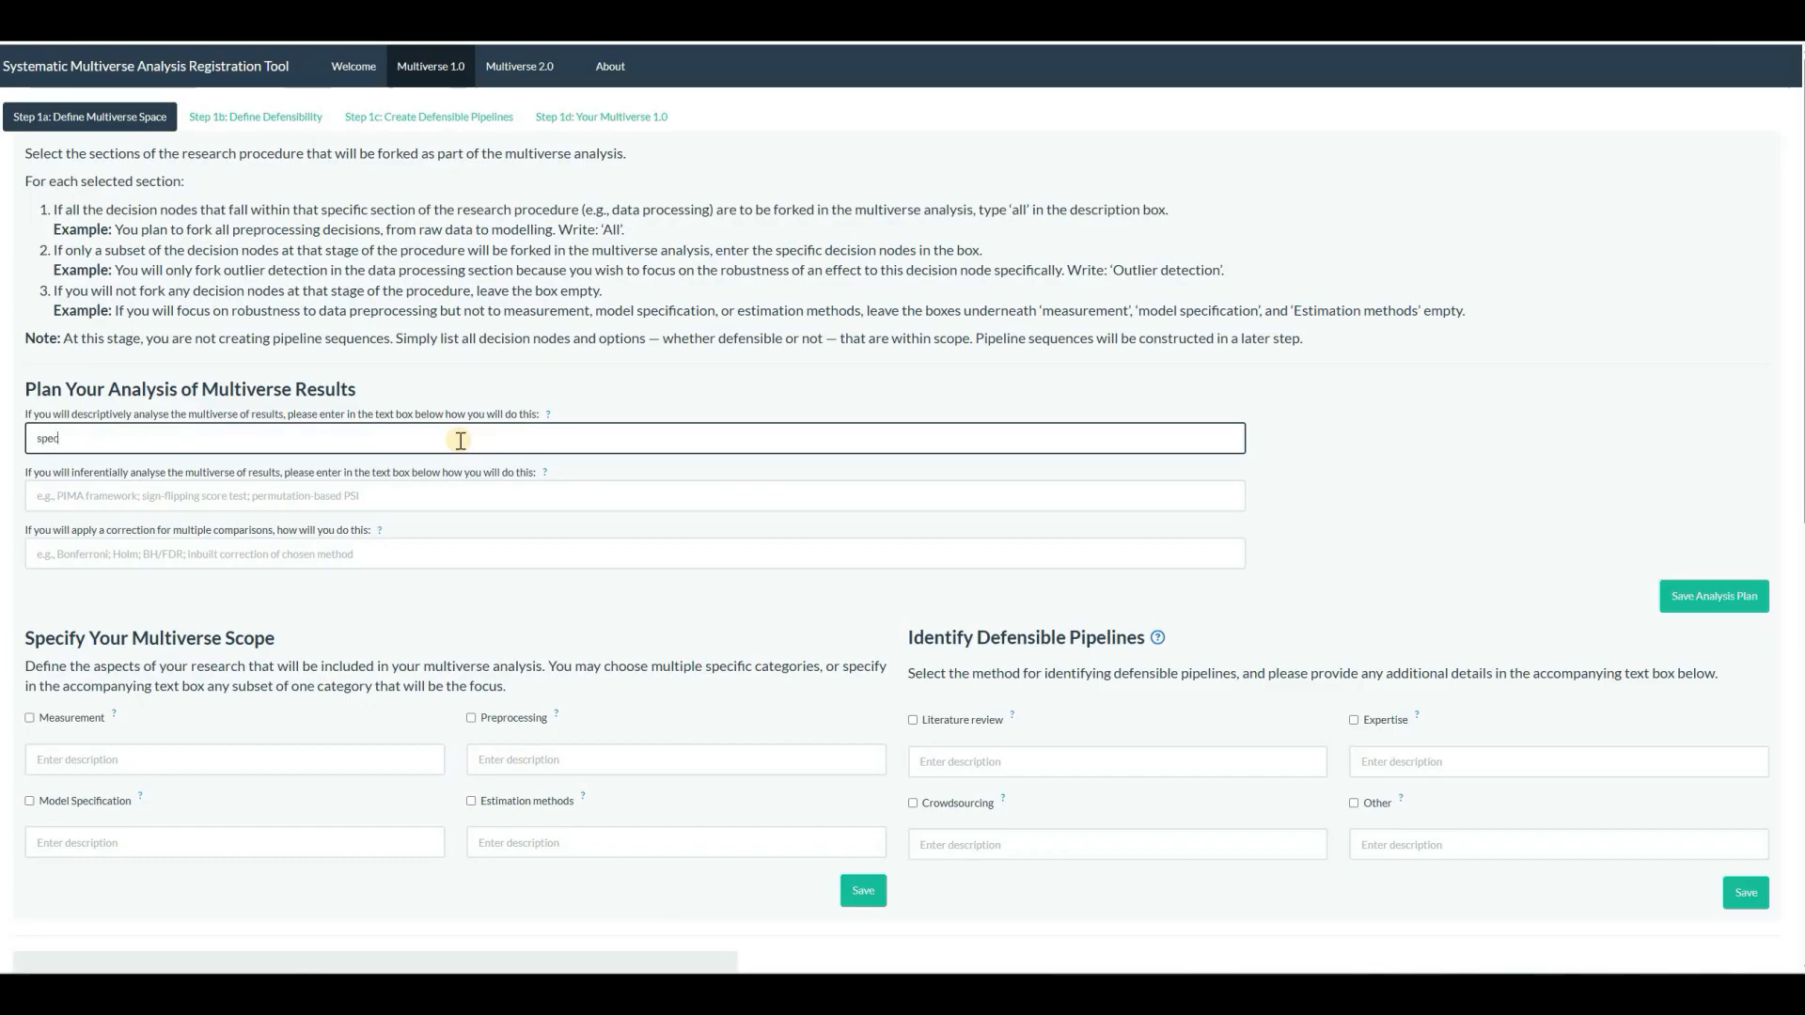
pyautogui.write('ification curve, distribution of effect sizes')
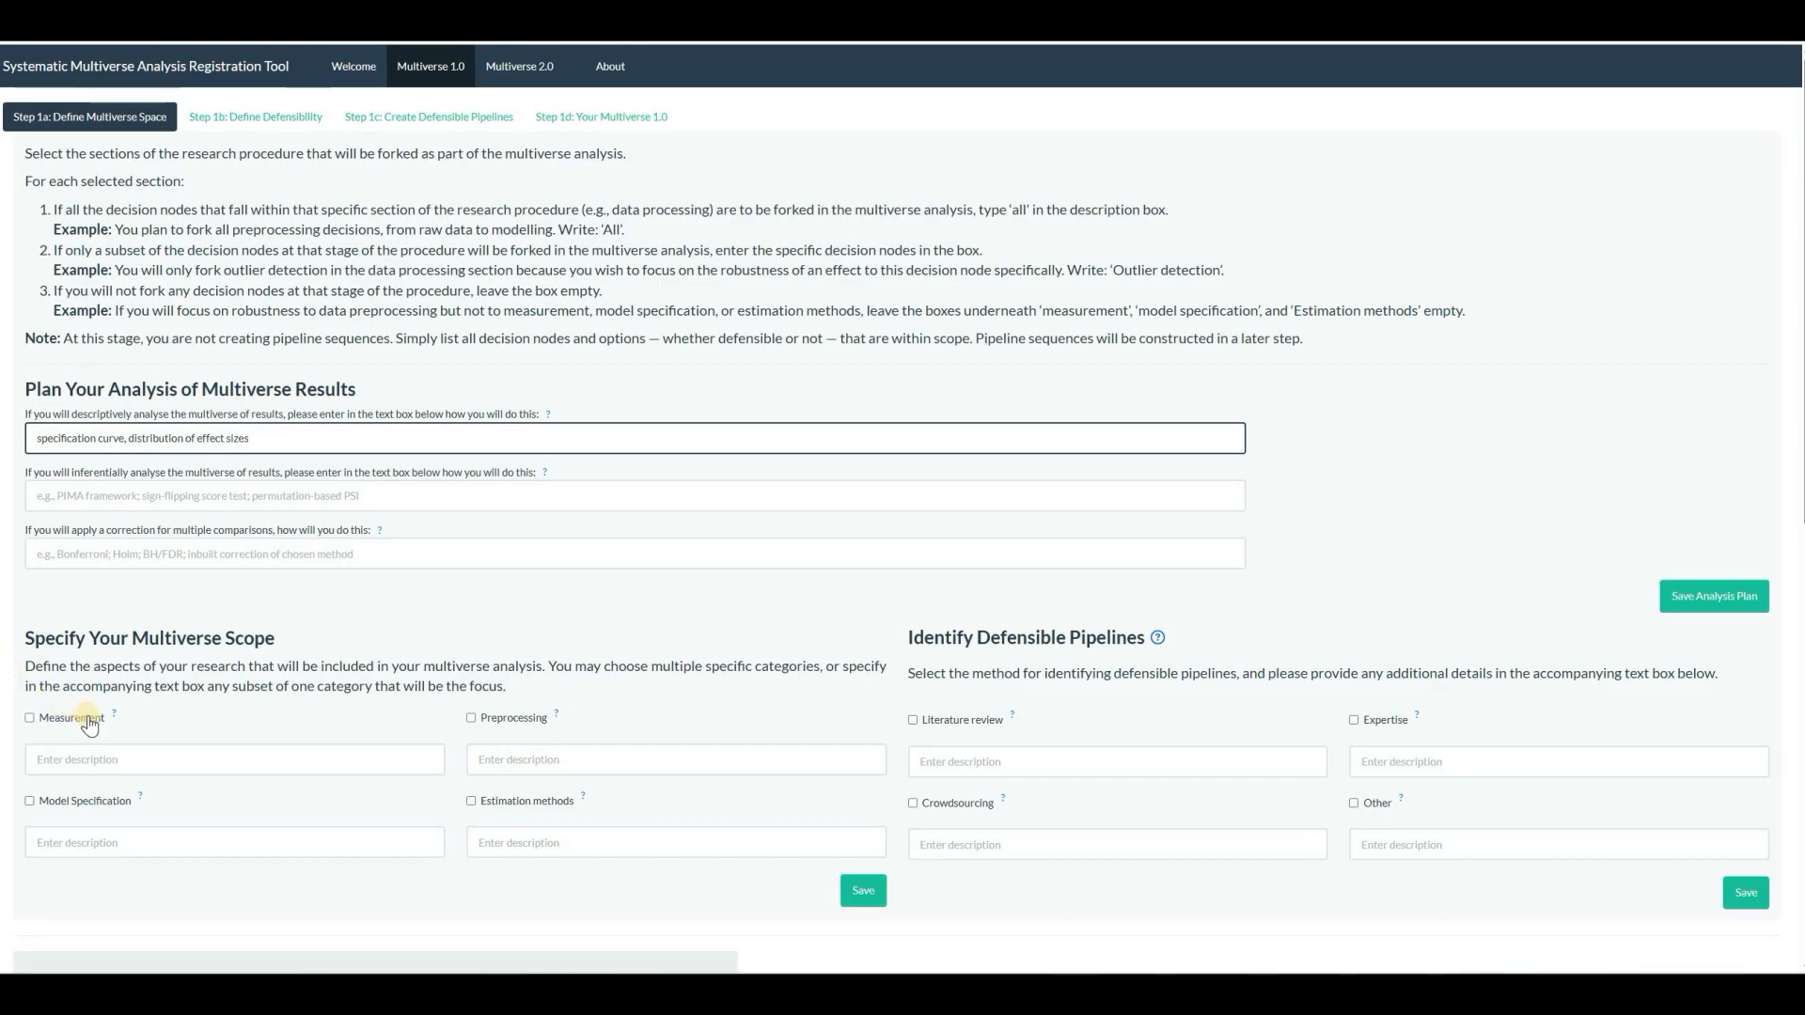
# Include Preprocessing in the multiverse scope with the description "outlier definition, outlier handling".
pyautogui.moveTo(114, 721)
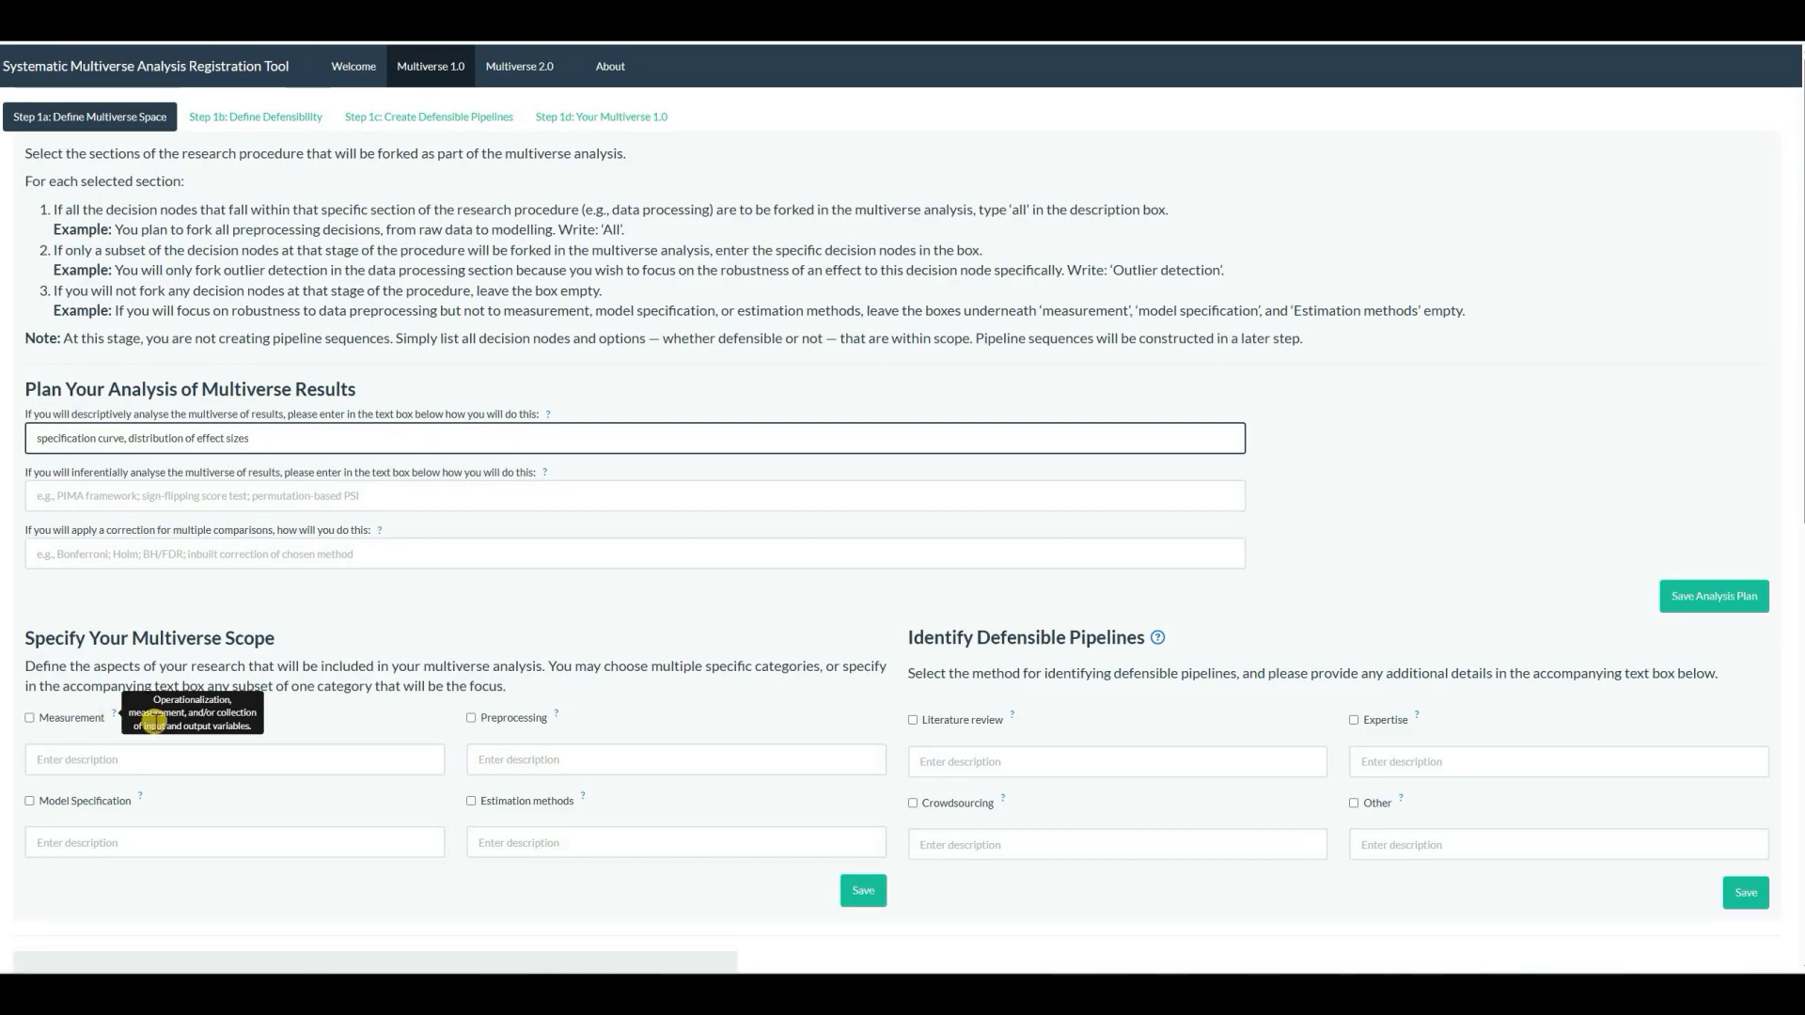
pyautogui.click(472, 719)
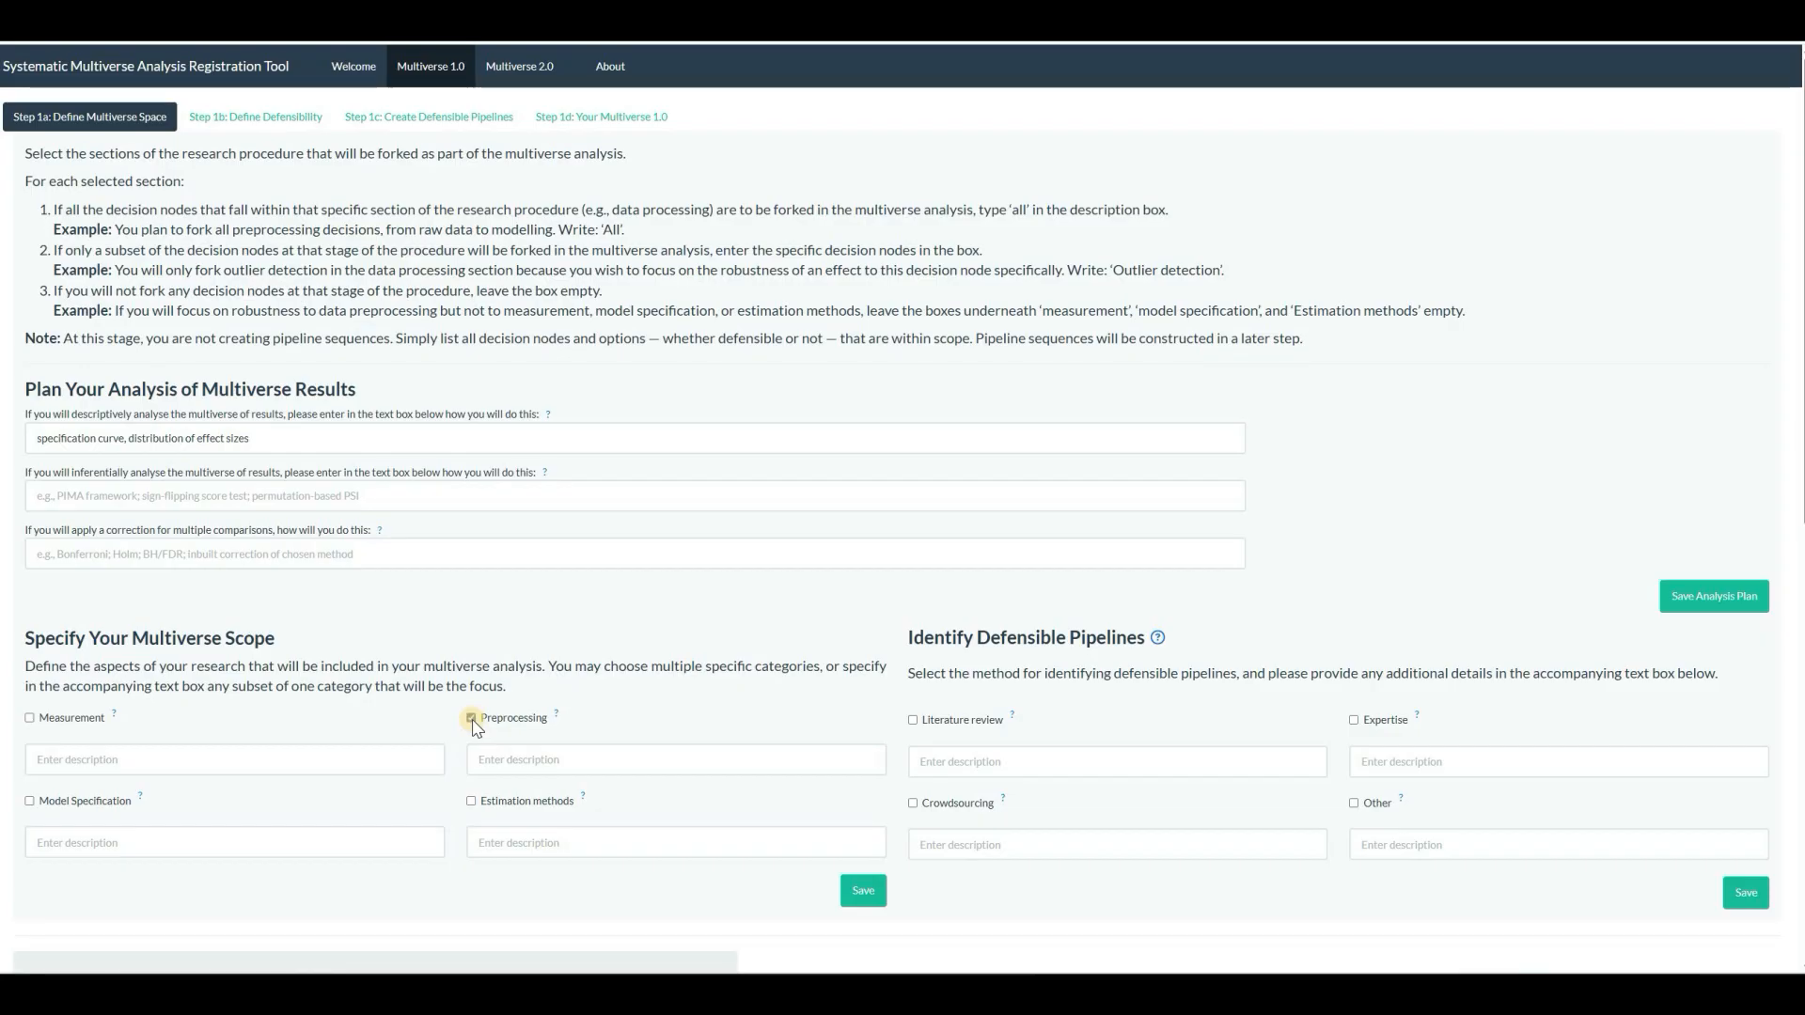
pyautogui.click(525, 763)
pyautogui.write('tl')
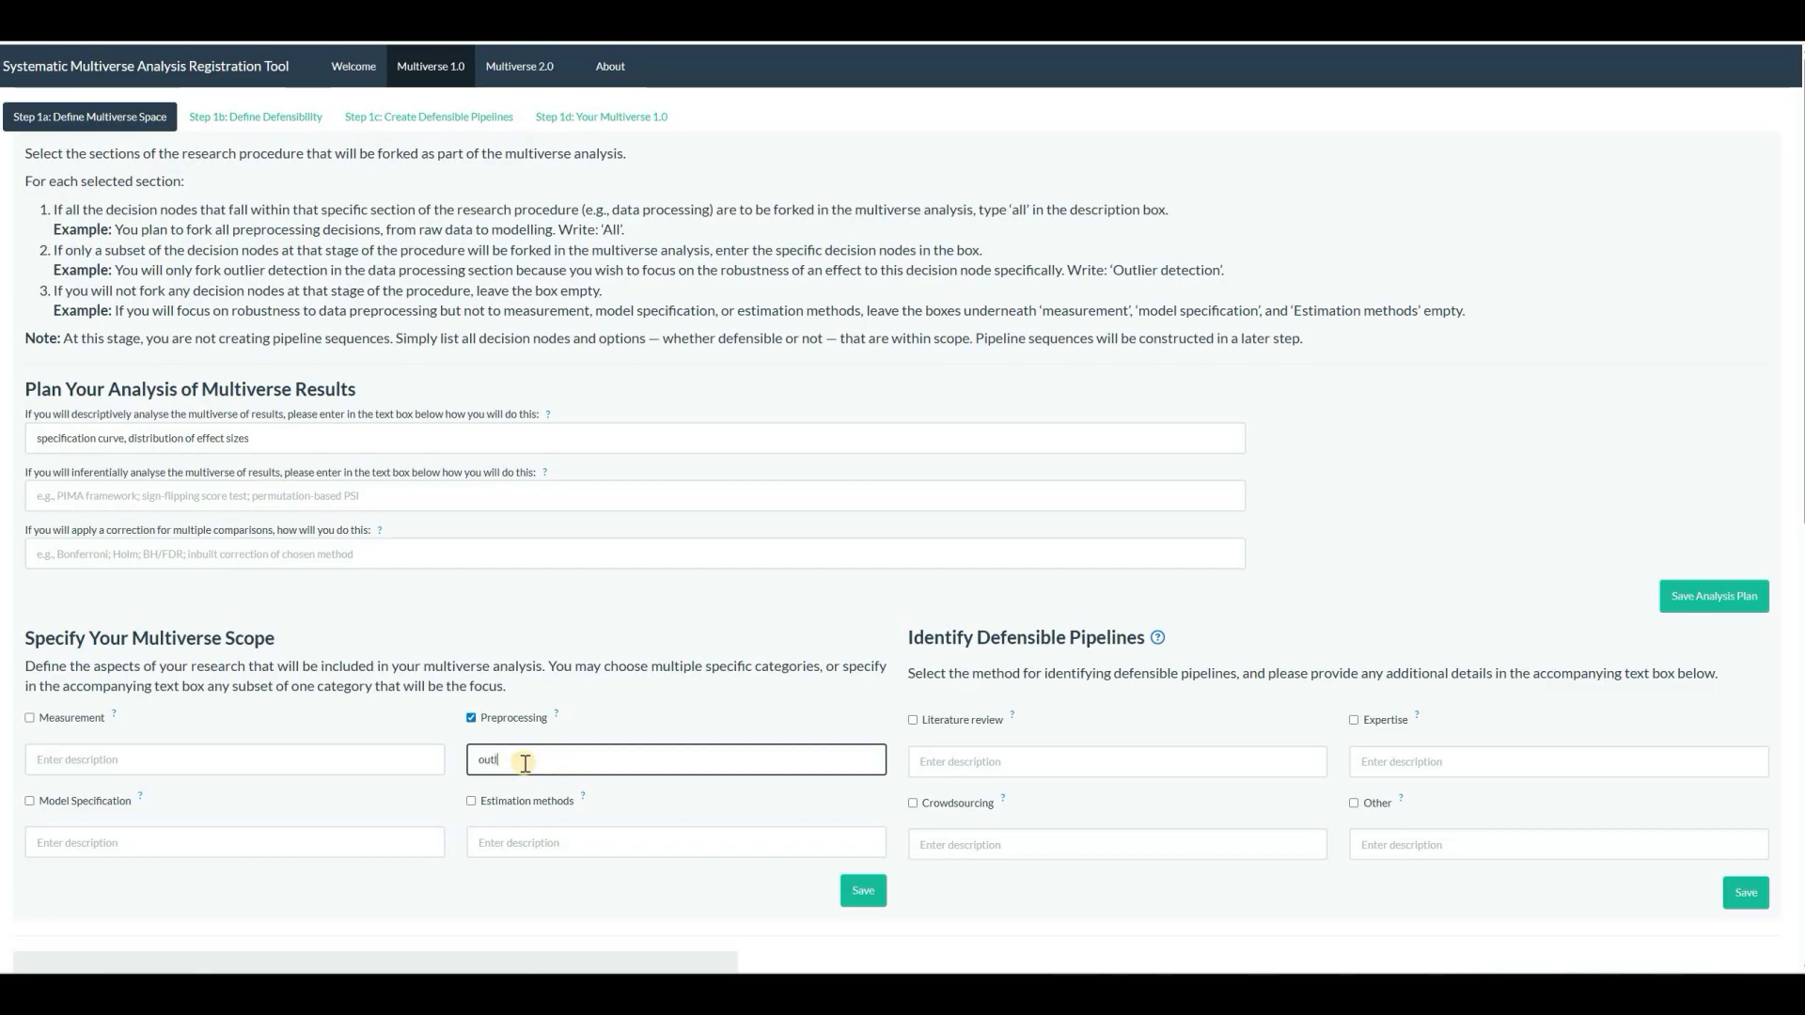
pyautogui.write('ier definition, ou')
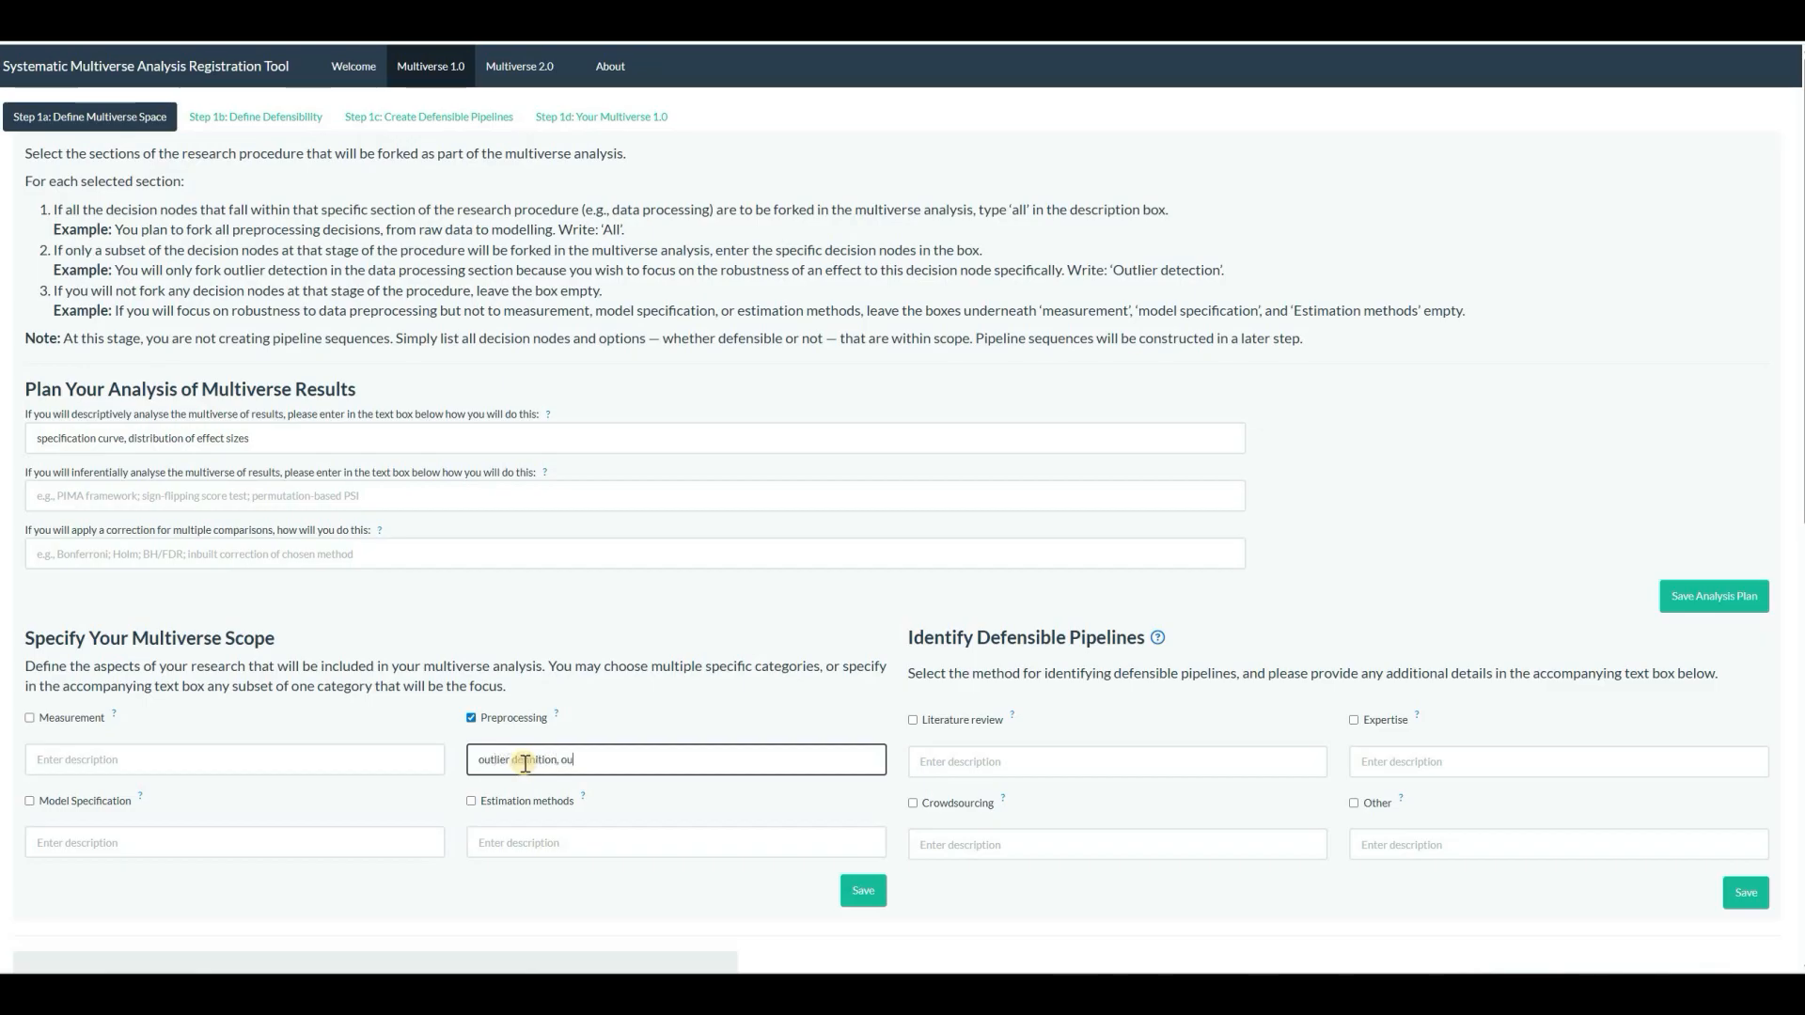
pyautogui.write('tlier handling')
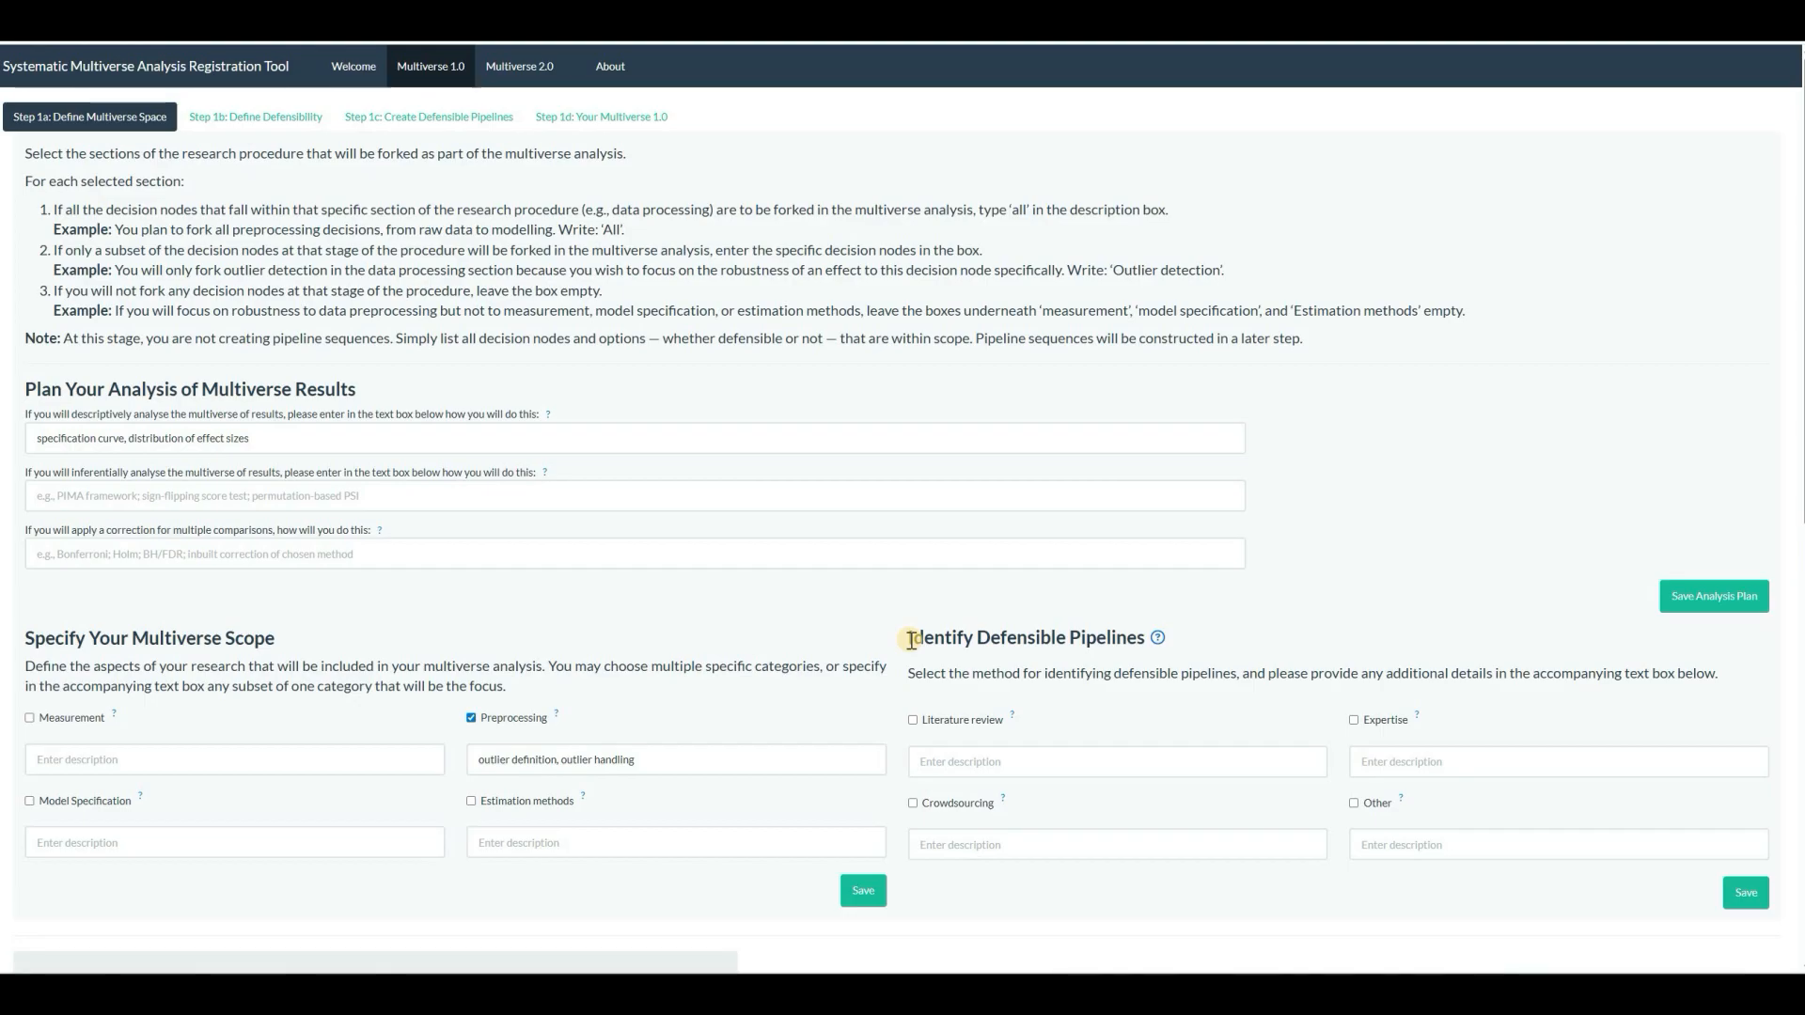
# Select Expertise as the method for identifying defensible pipelines, describe it as "single expert", and save the identification methods.
pyautogui.click(1354, 722)
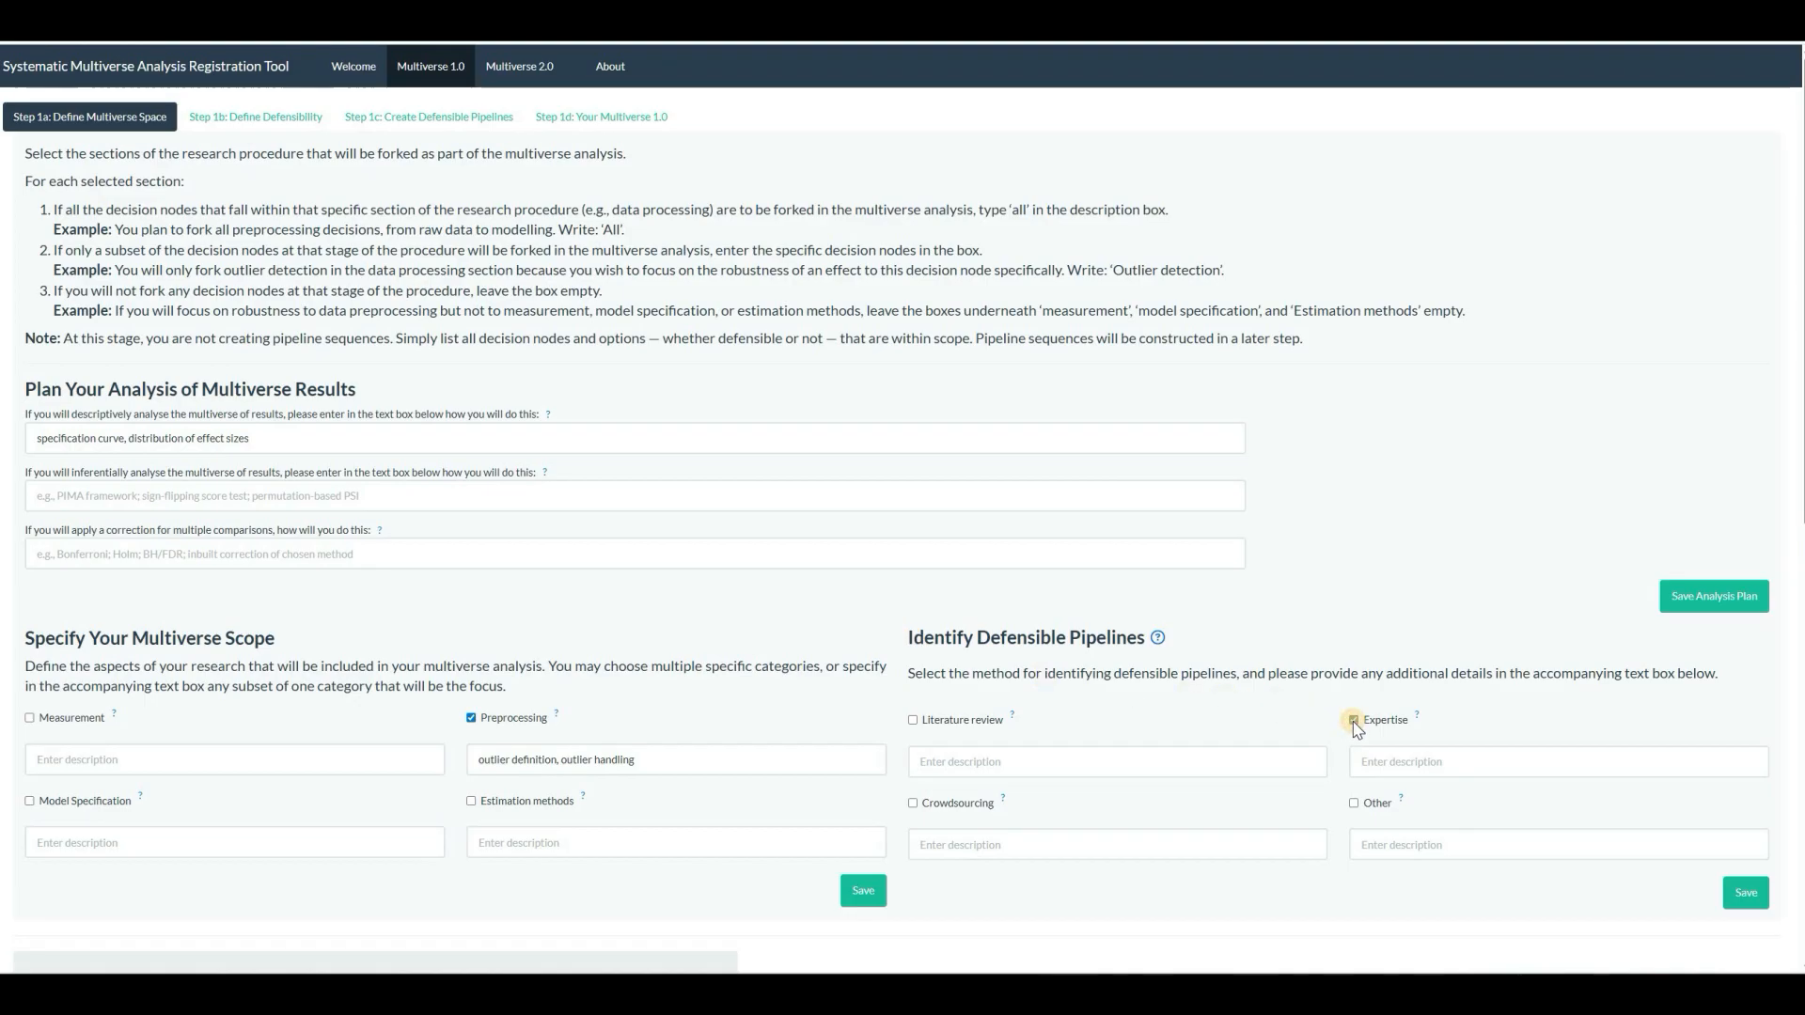
pyautogui.click(1379, 763)
pyautogui.write('si')
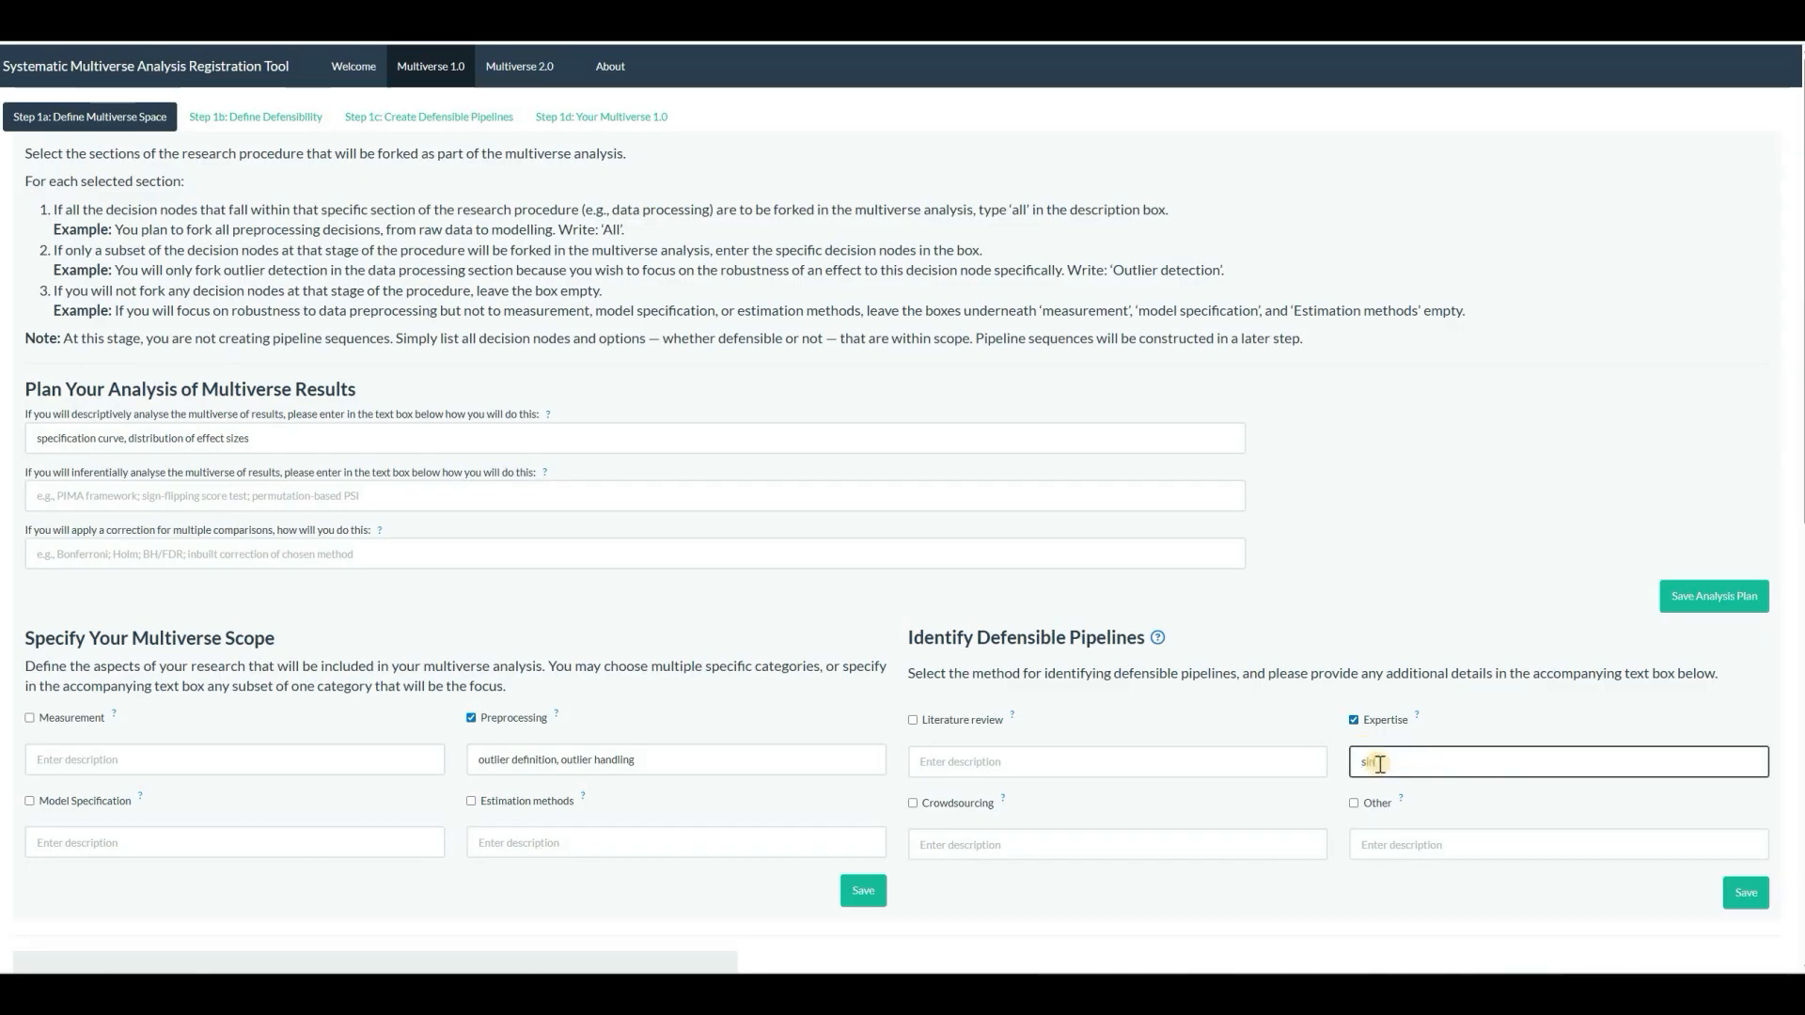
pyautogui.write('ngle expert')
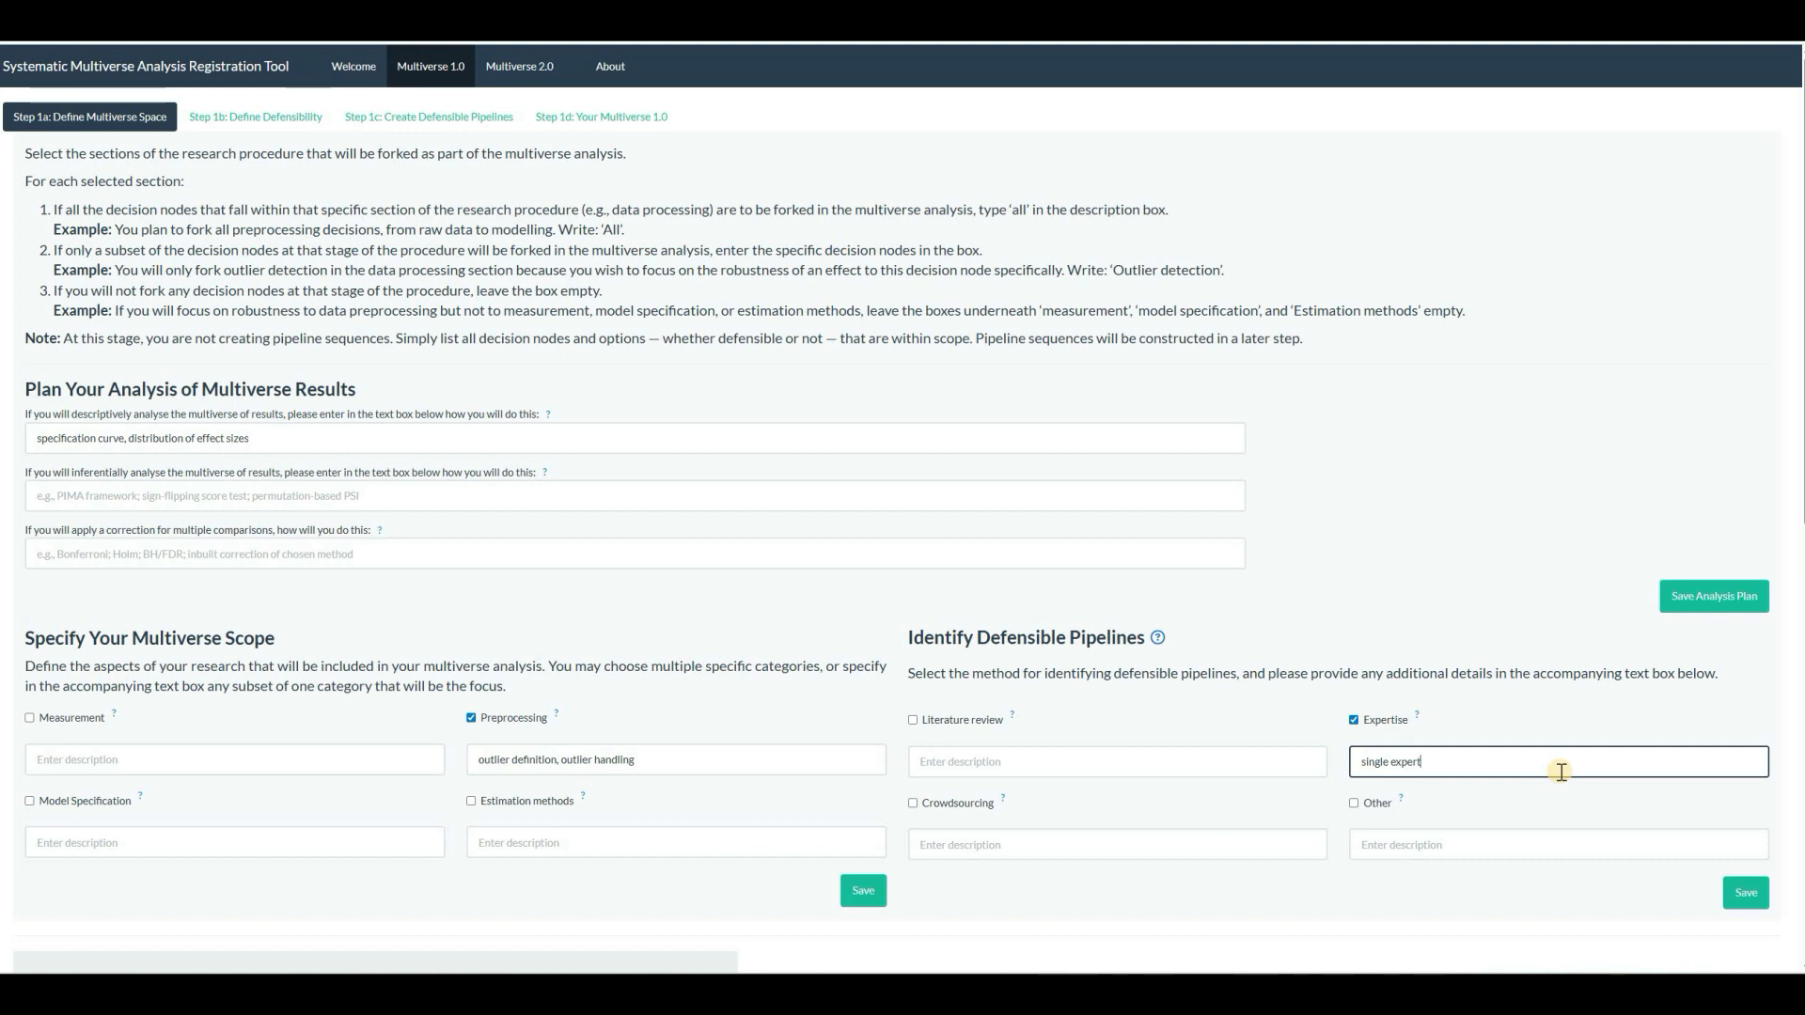
pyautogui.click(1746, 898)
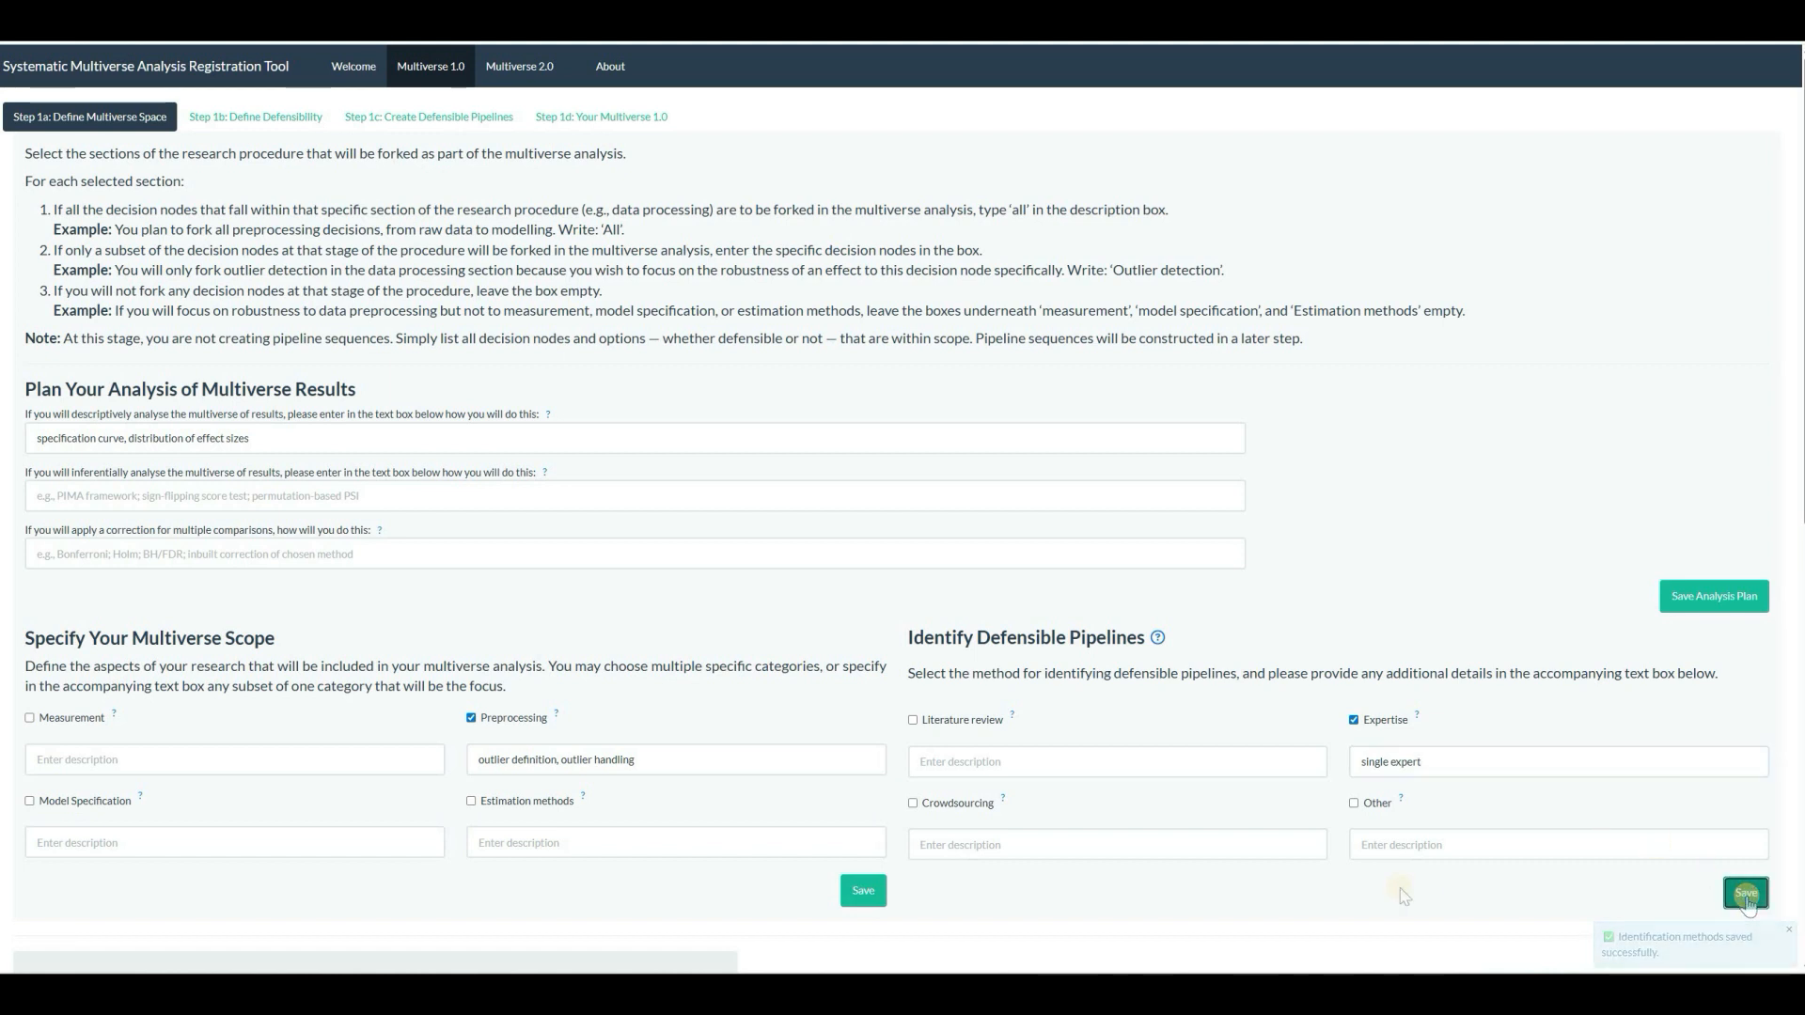
# Name the first decision node "outlier definition" and add the option "+/- 3SD around group mean" to it.
pyautogui.scroll(-2, 1388, 895)
pyautogui.scroll(-5, 1389, 895)
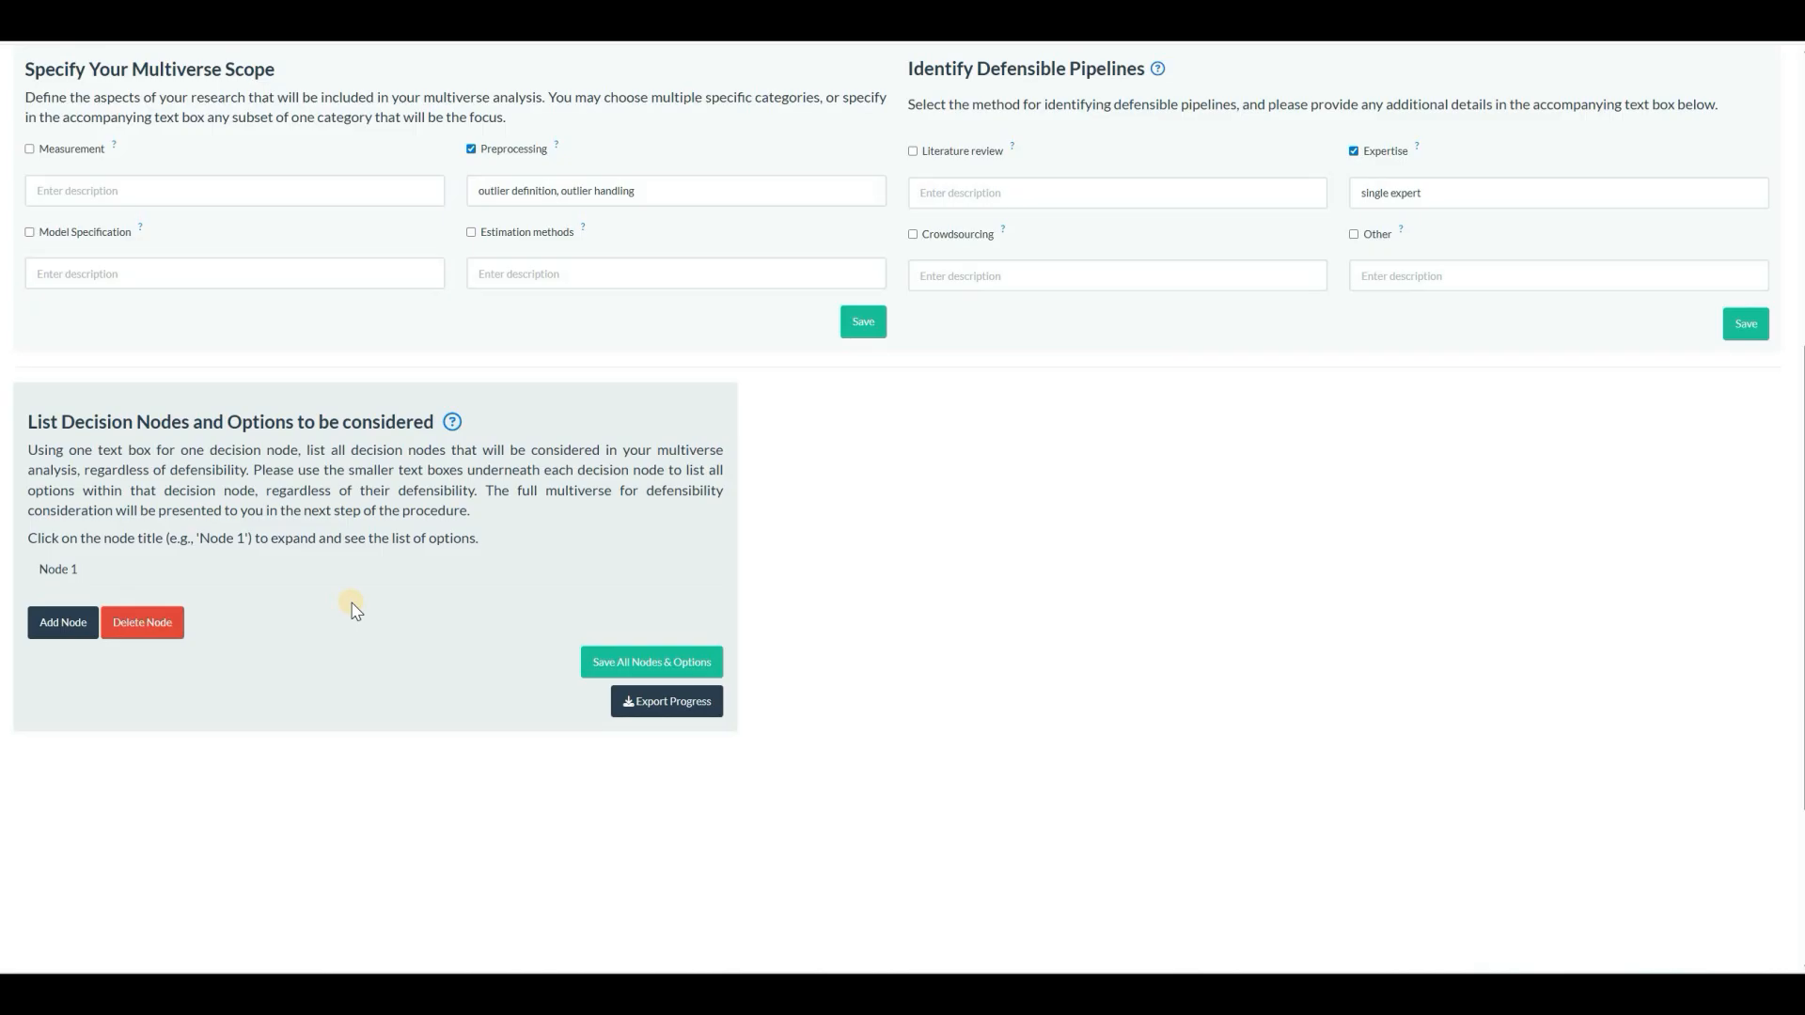
pyautogui.click(56, 570)
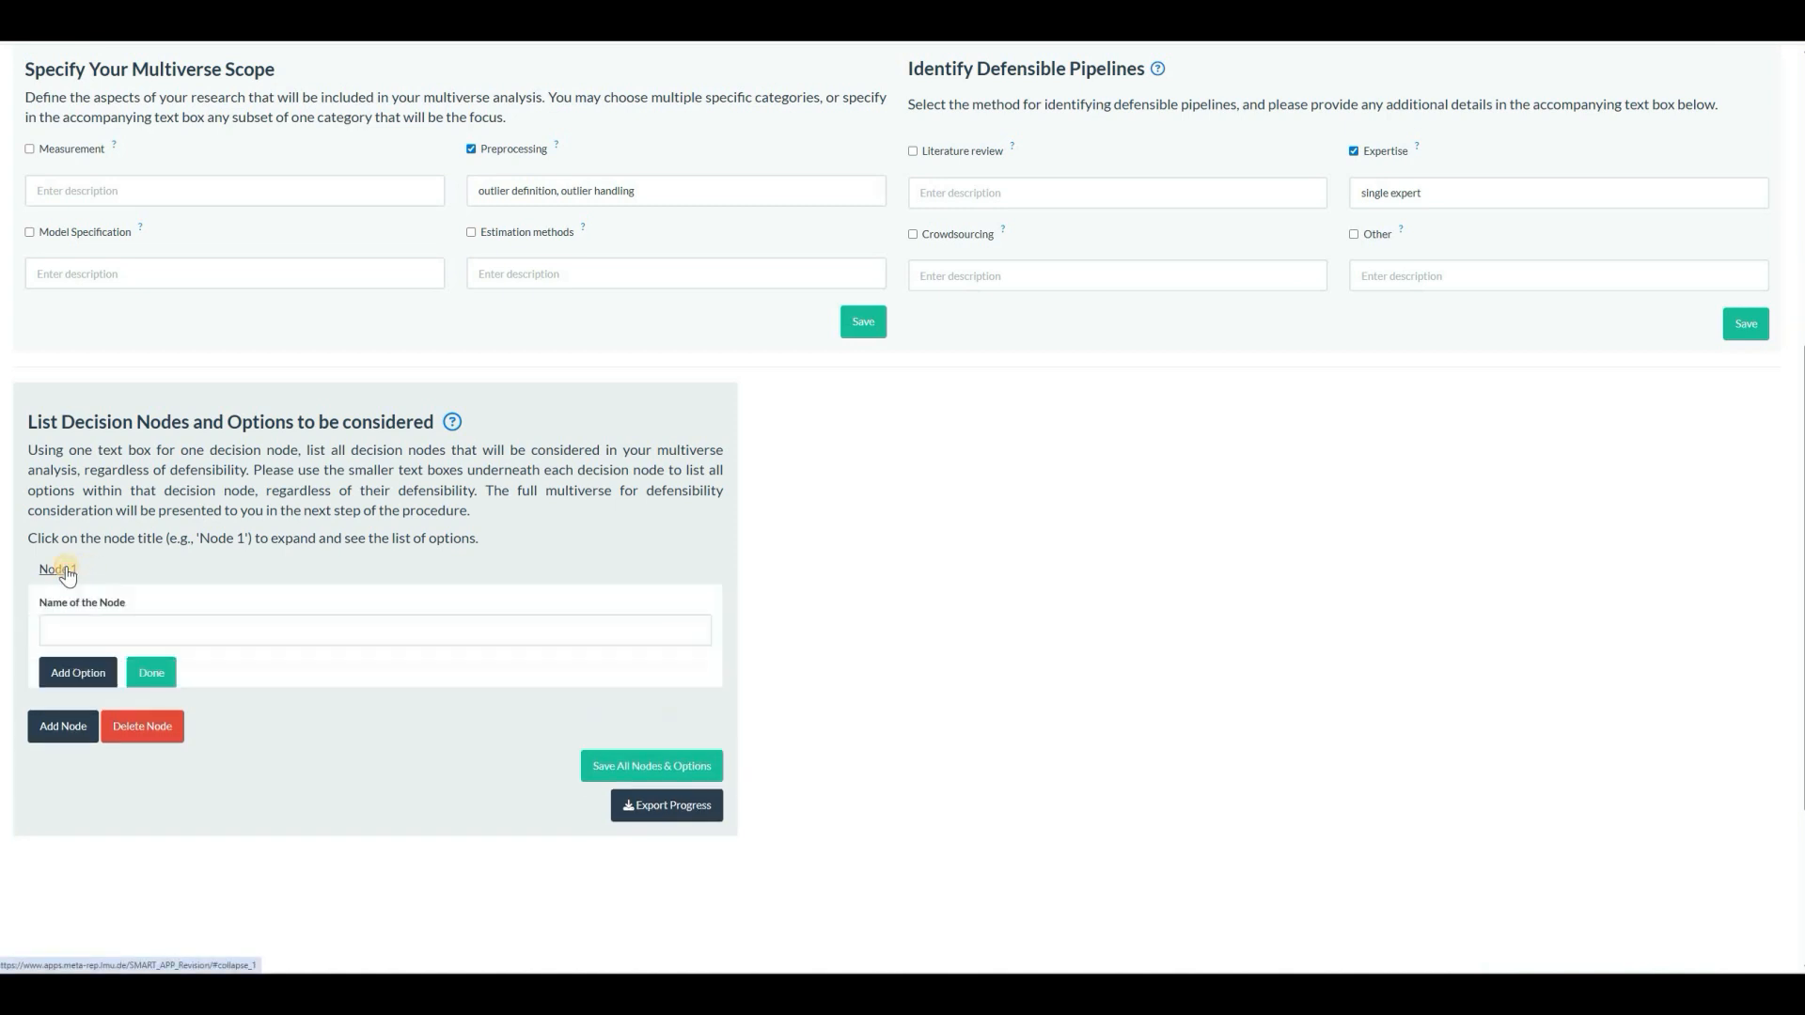
pyautogui.click(121, 624)
pyautogui.write('outlier definition')
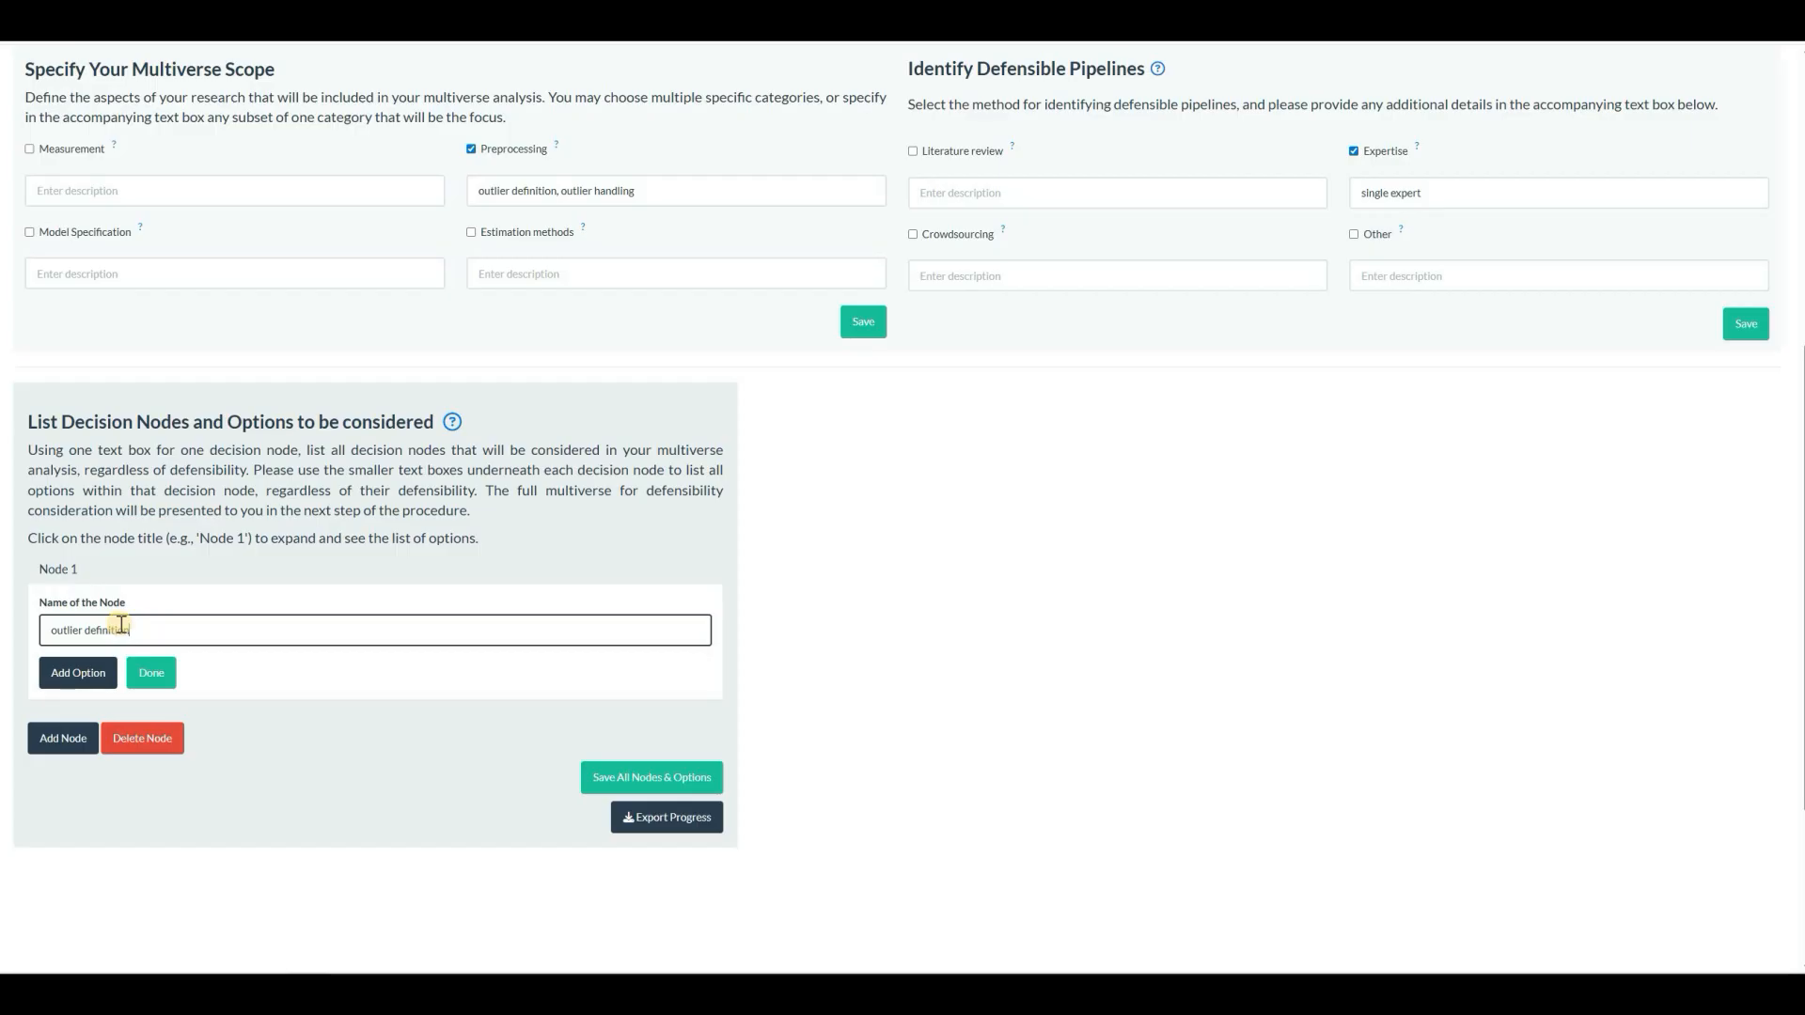
pyautogui.click(91, 671)
pyautogui.click(151, 685)
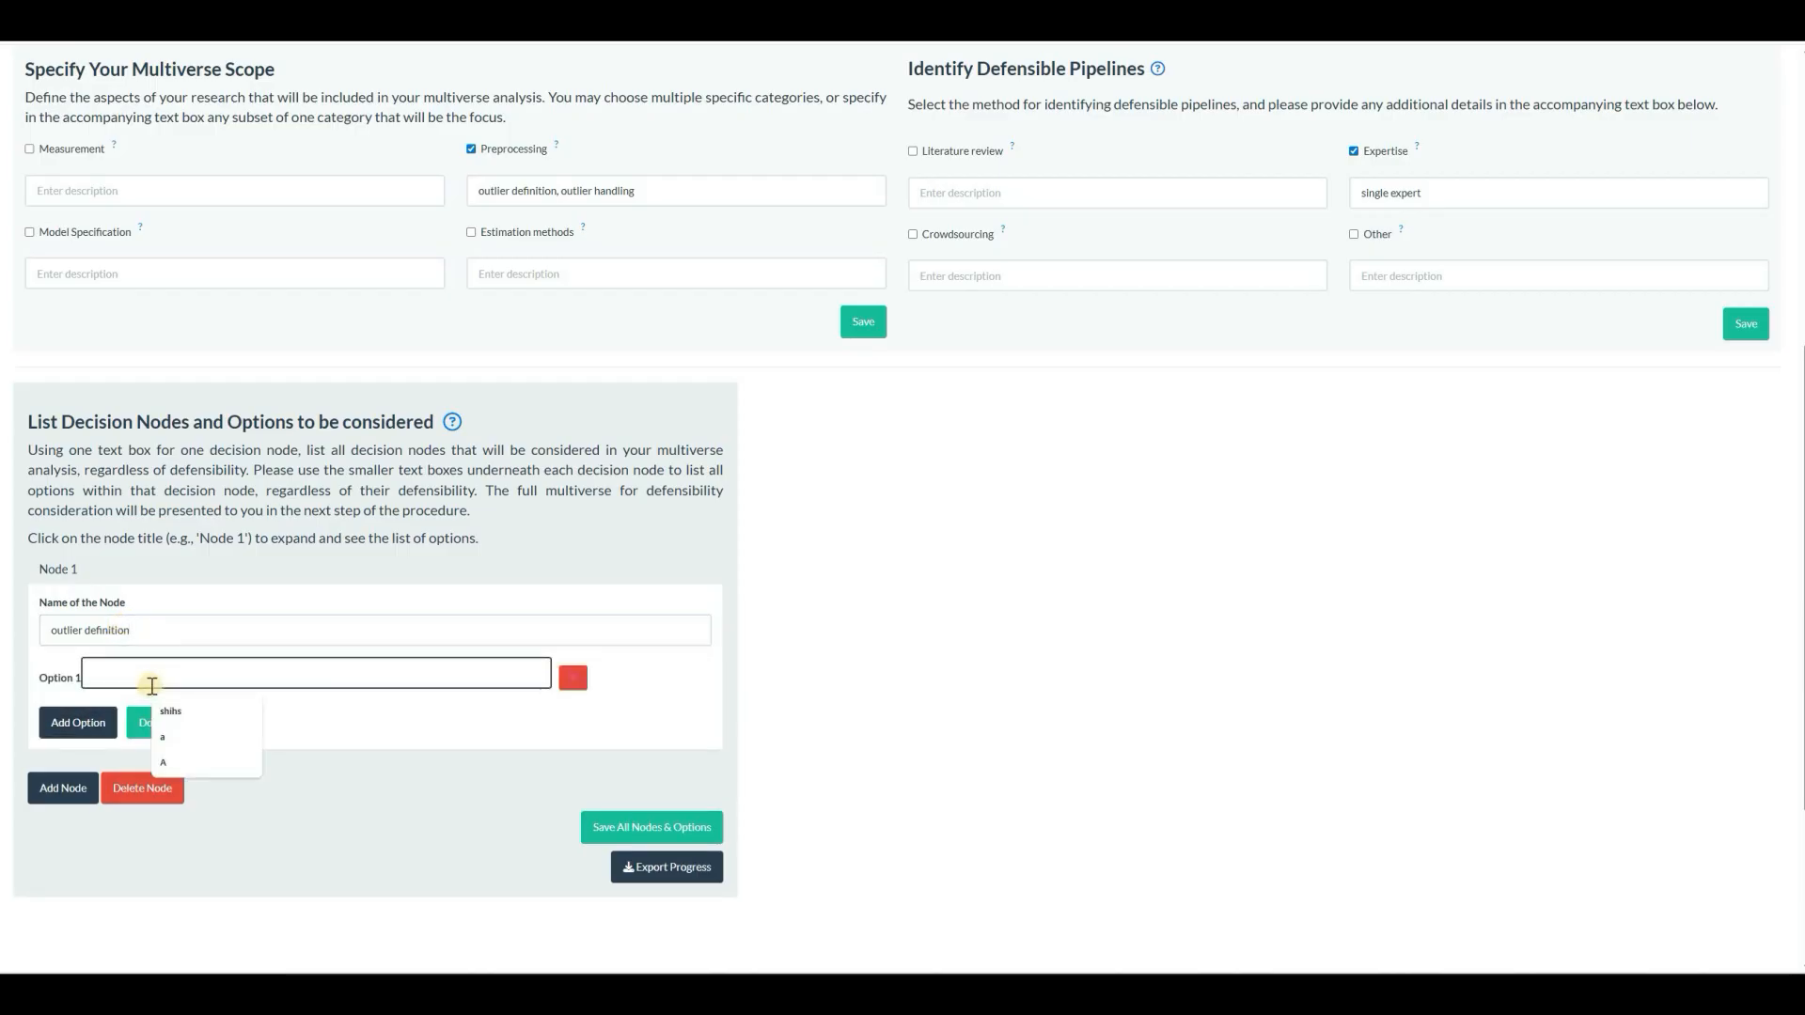
pyautogui.write('+/- 3')
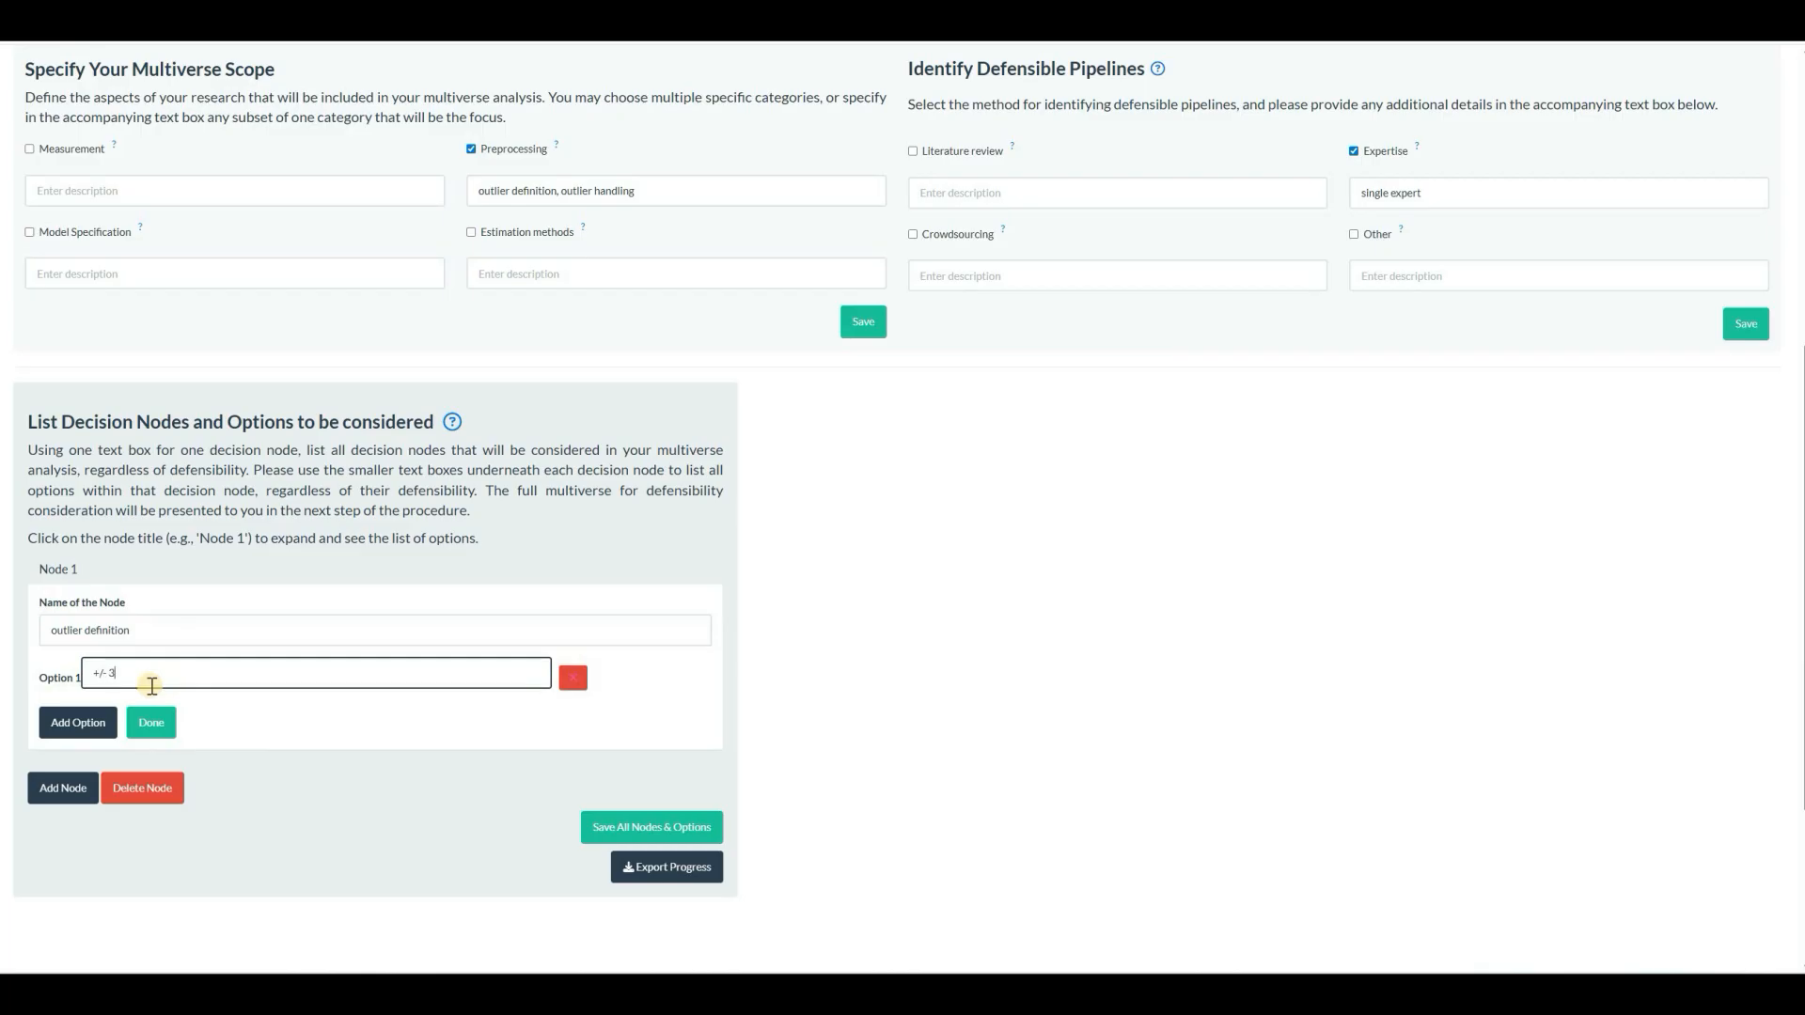
pyautogui.write('SD around group mean')
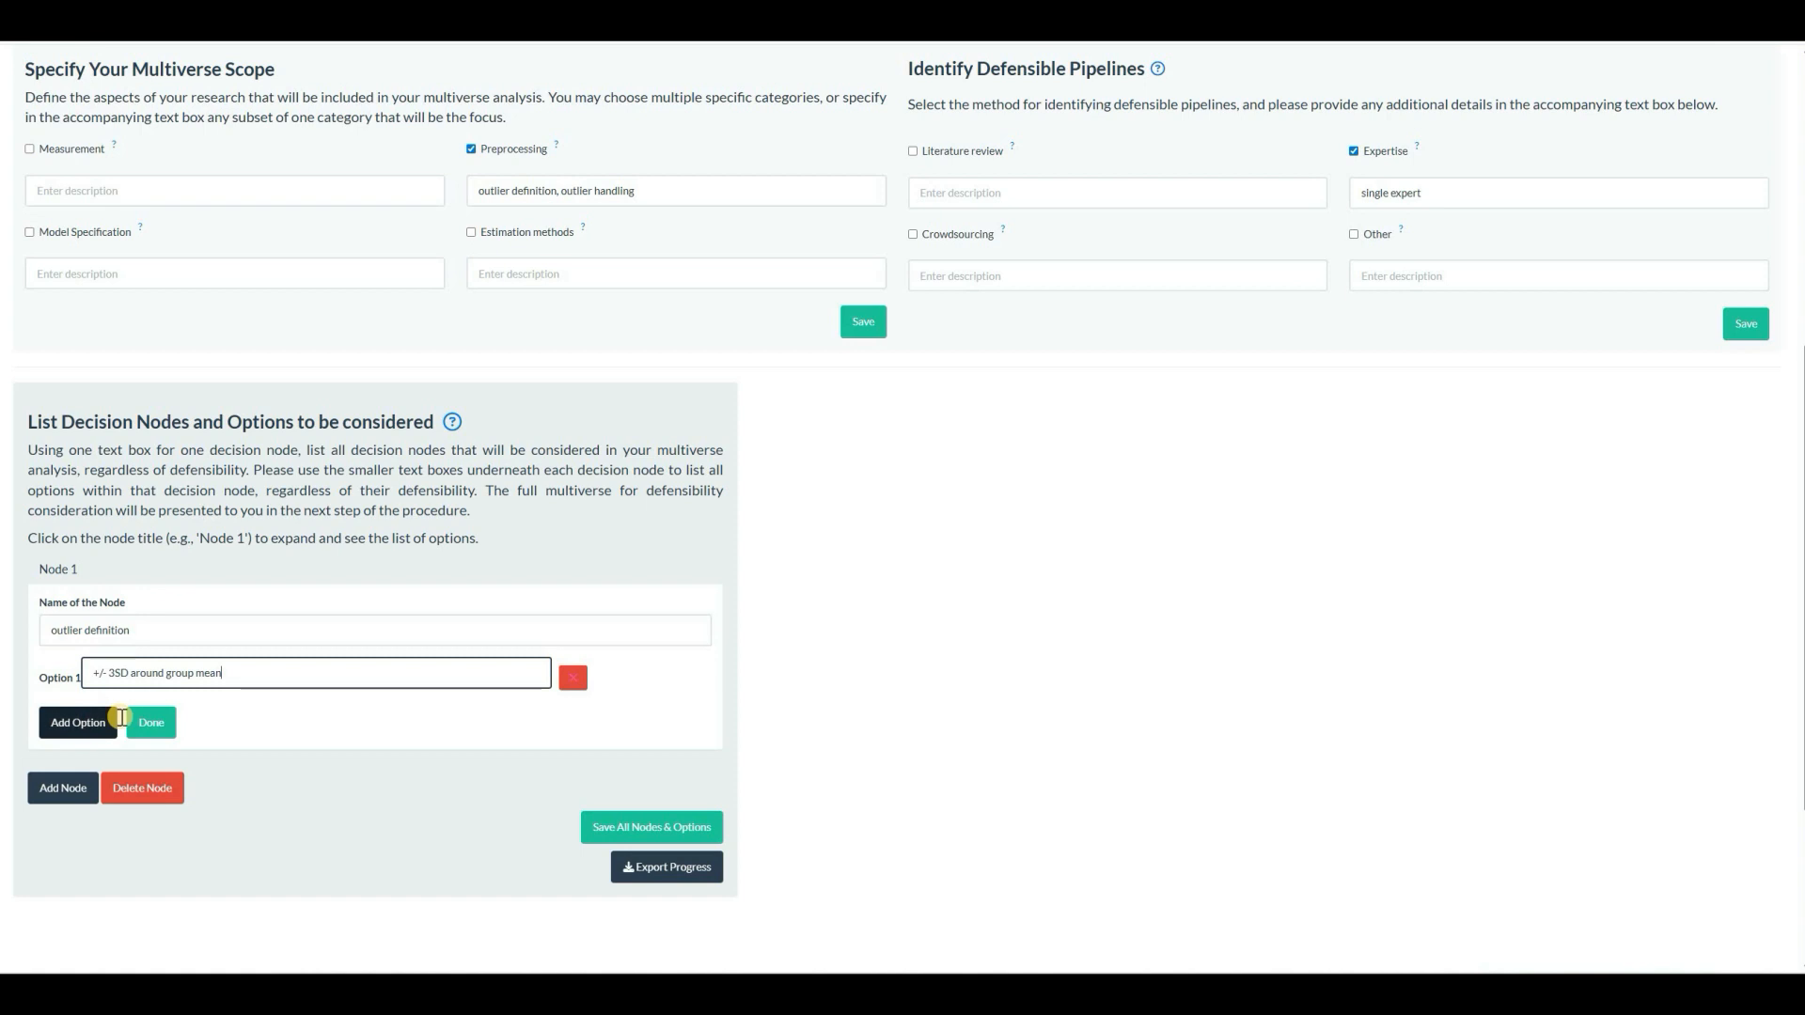
# Add the options 1B, 1C and 1D to the outlier definition node and finish the node.
pyautogui.click(94, 724)
pyautogui.click(122, 719)
pyautogui.write('1B')
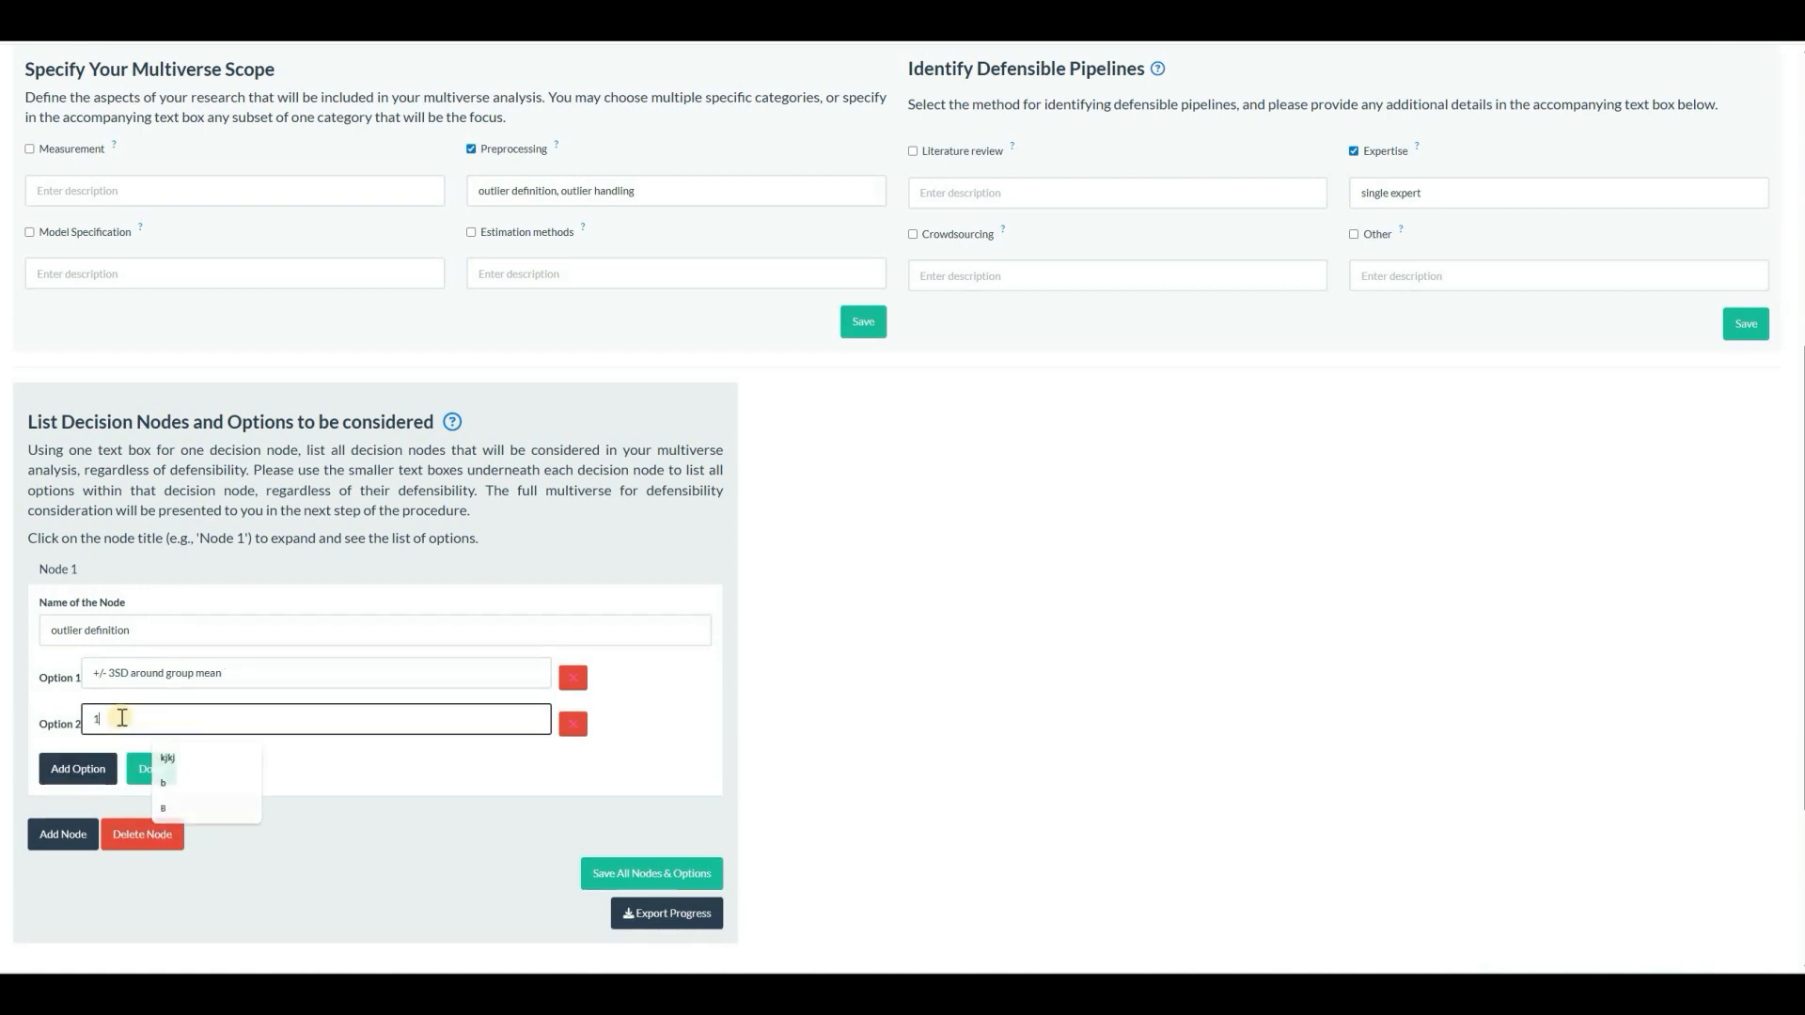
pyautogui.click(101, 764)
pyautogui.click(94, 765)
pyautogui.write('1C')
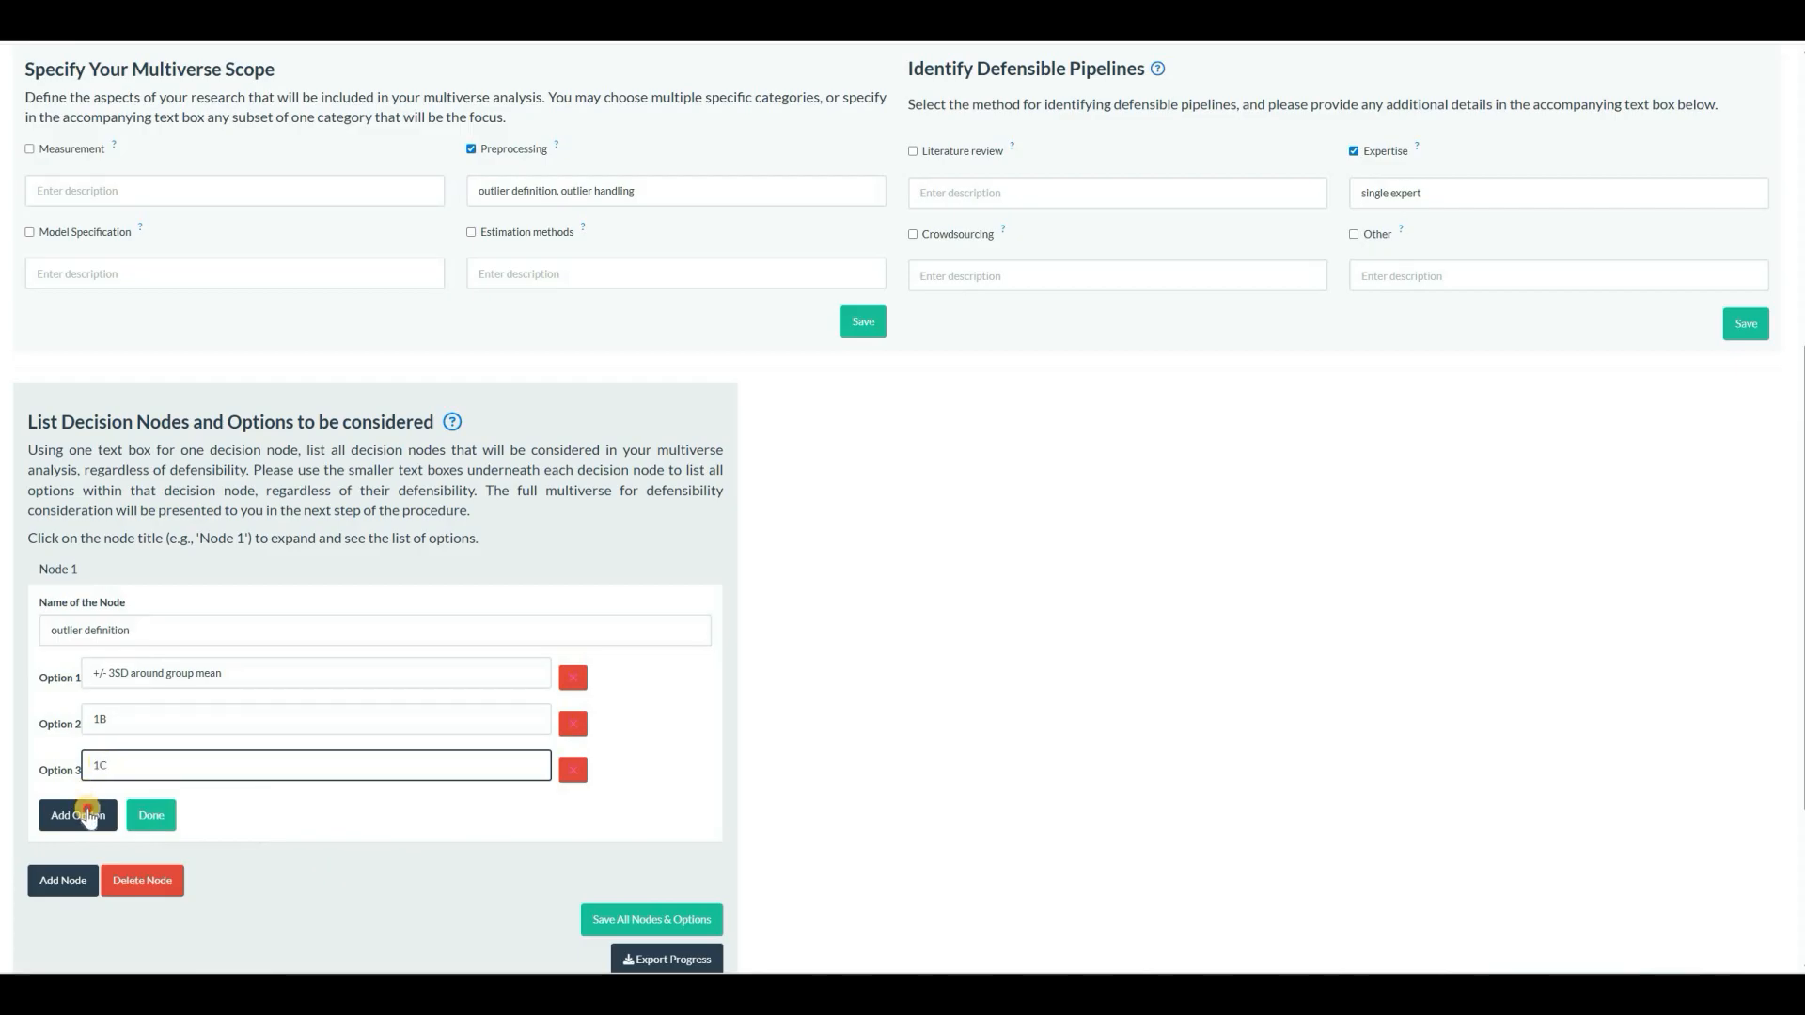
pyautogui.click(88, 815)
pyautogui.click(114, 810)
pyautogui.write('1D')
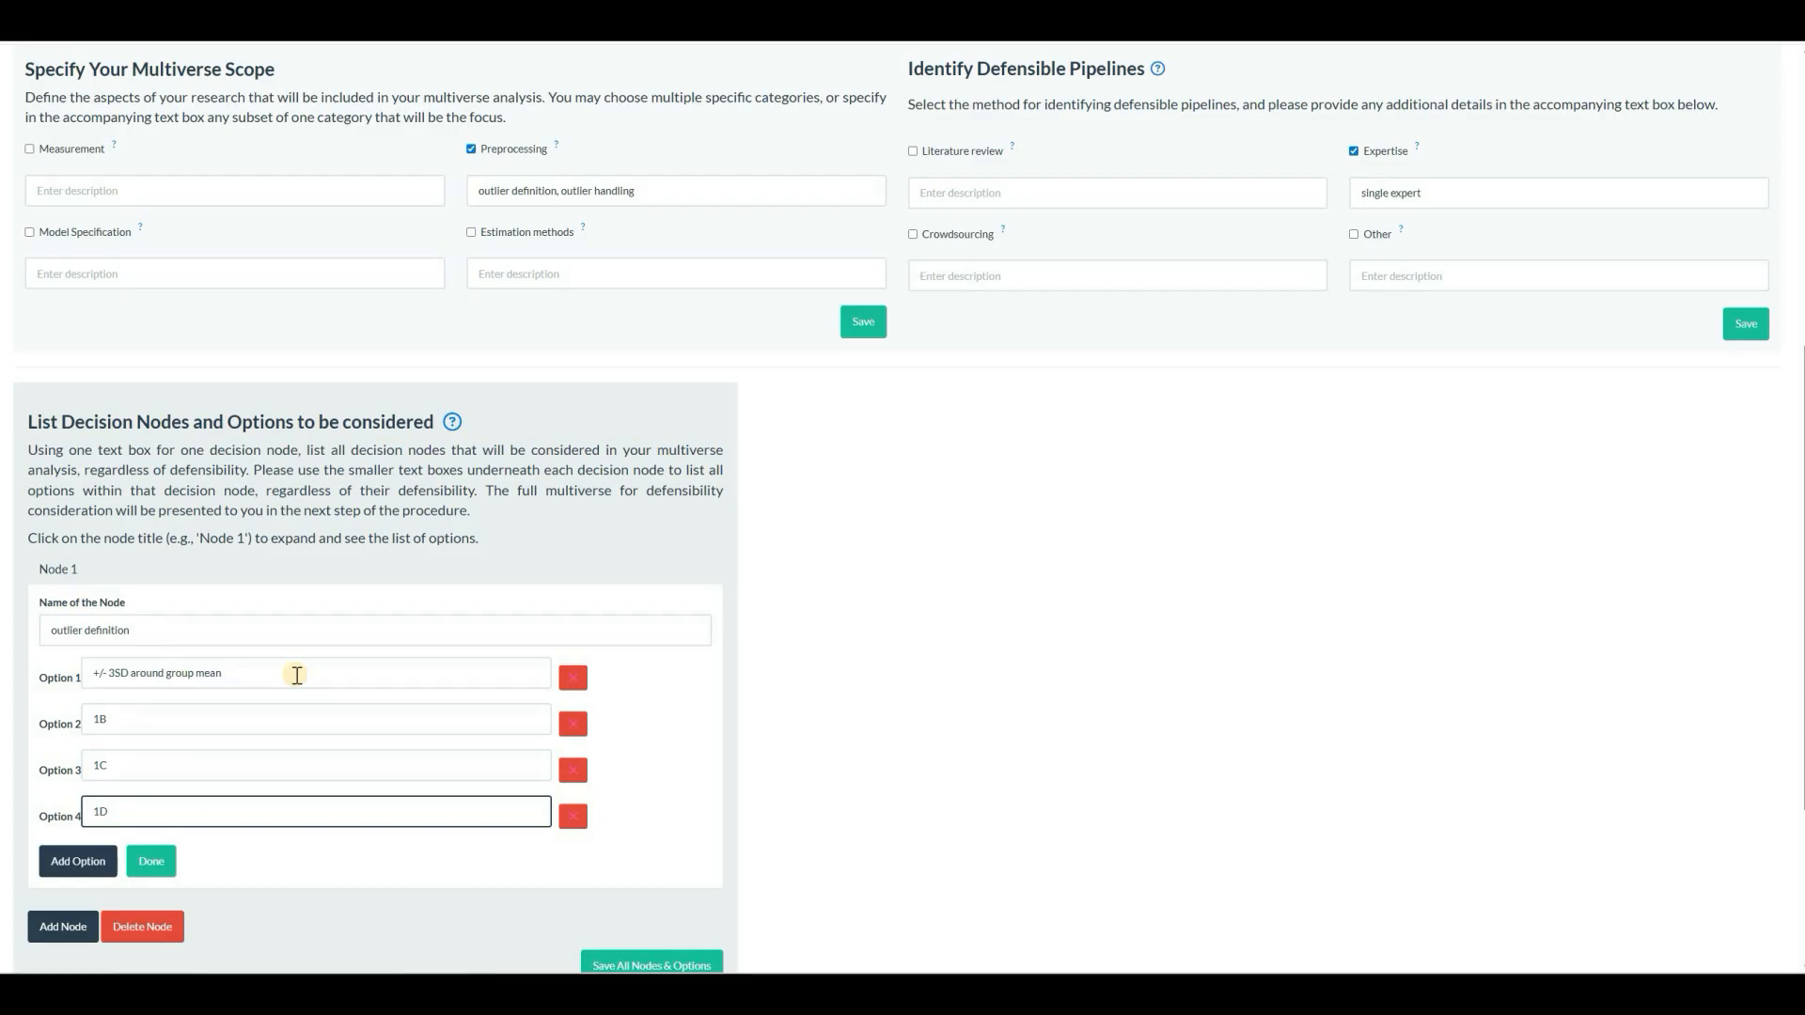
pyautogui.click(153, 862)
pyautogui.click(153, 862)
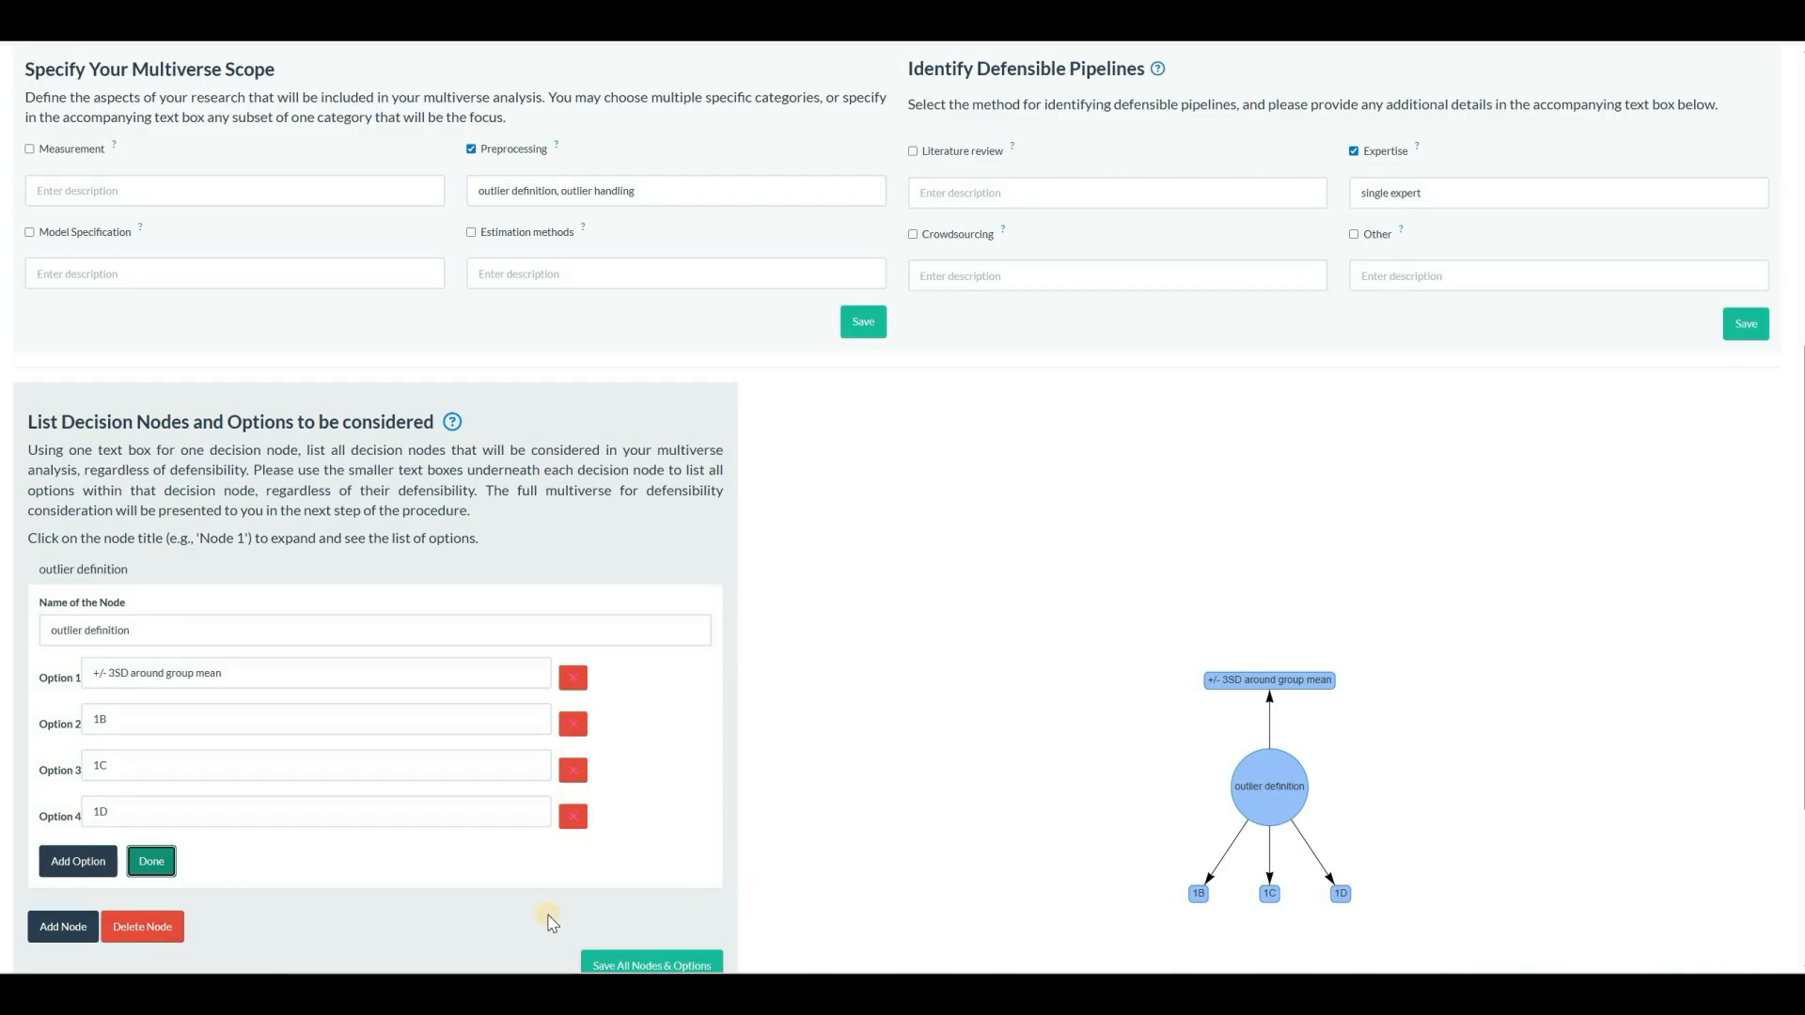
# Add a second decision node and name it "outlier handling".
pyautogui.click(70, 930)
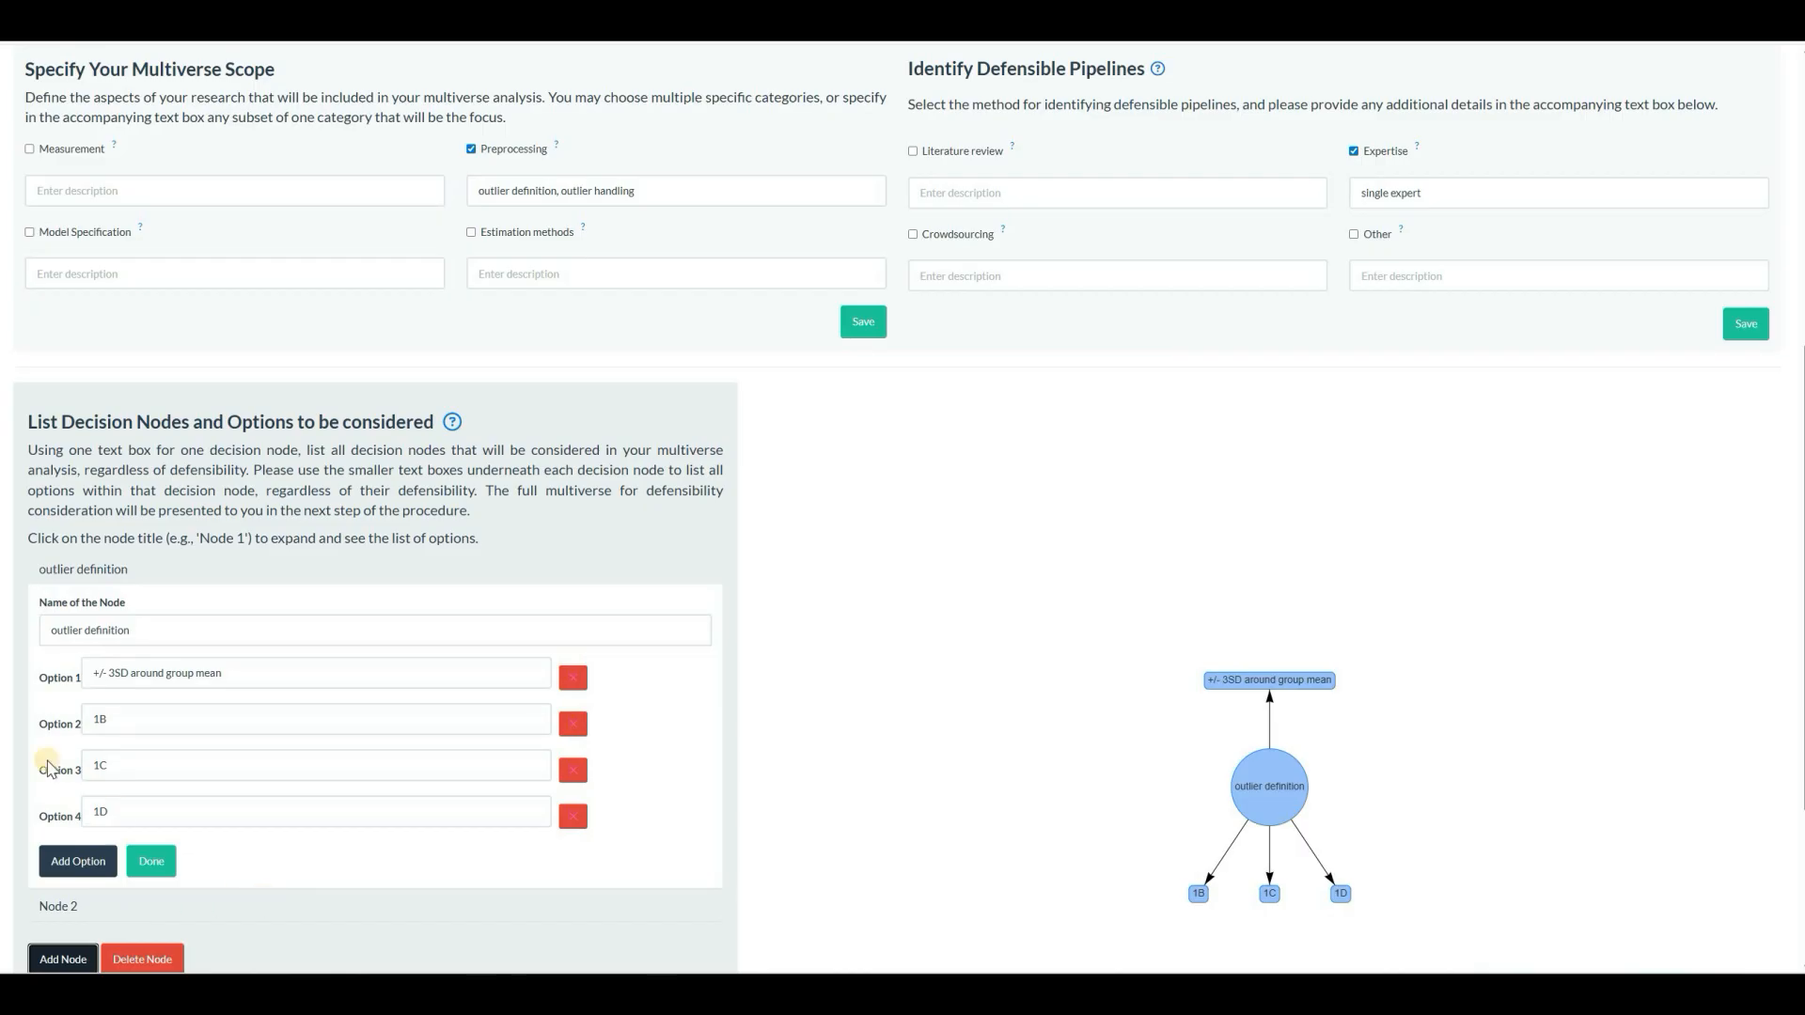
pyautogui.scroll(-2, 55, 763)
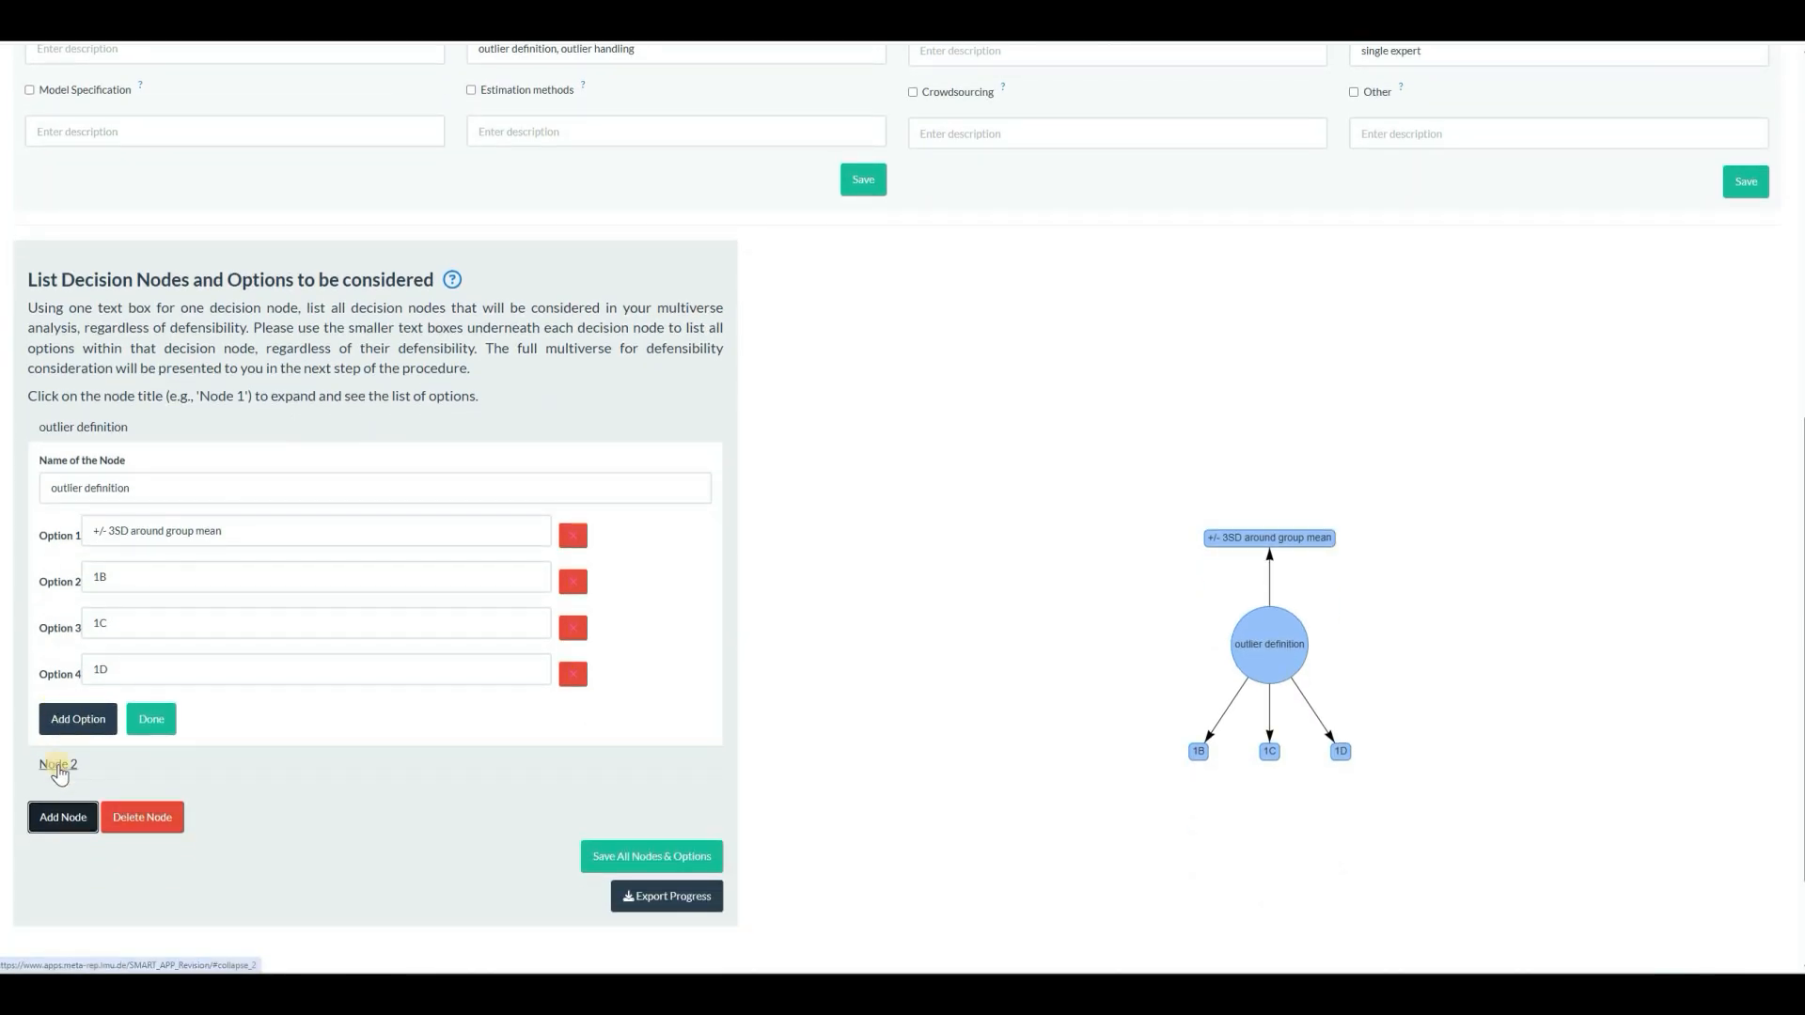
pyautogui.click(56, 763)
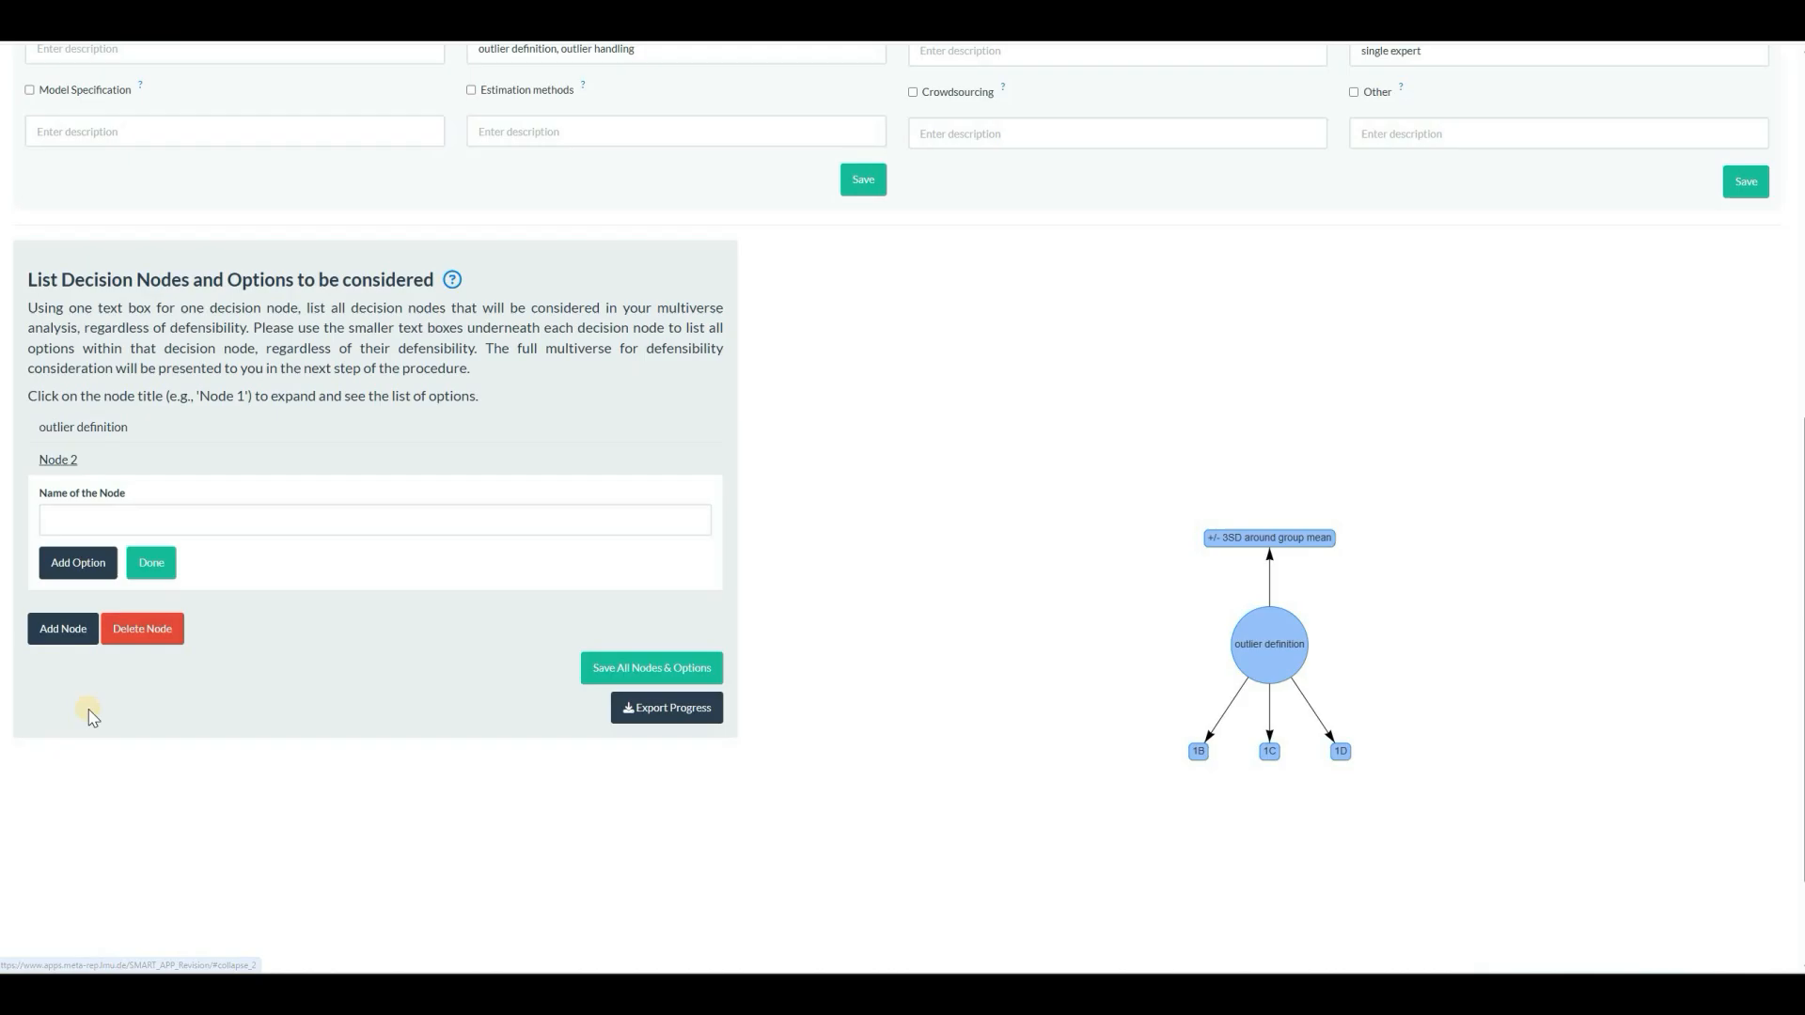
pyautogui.click(180, 530)
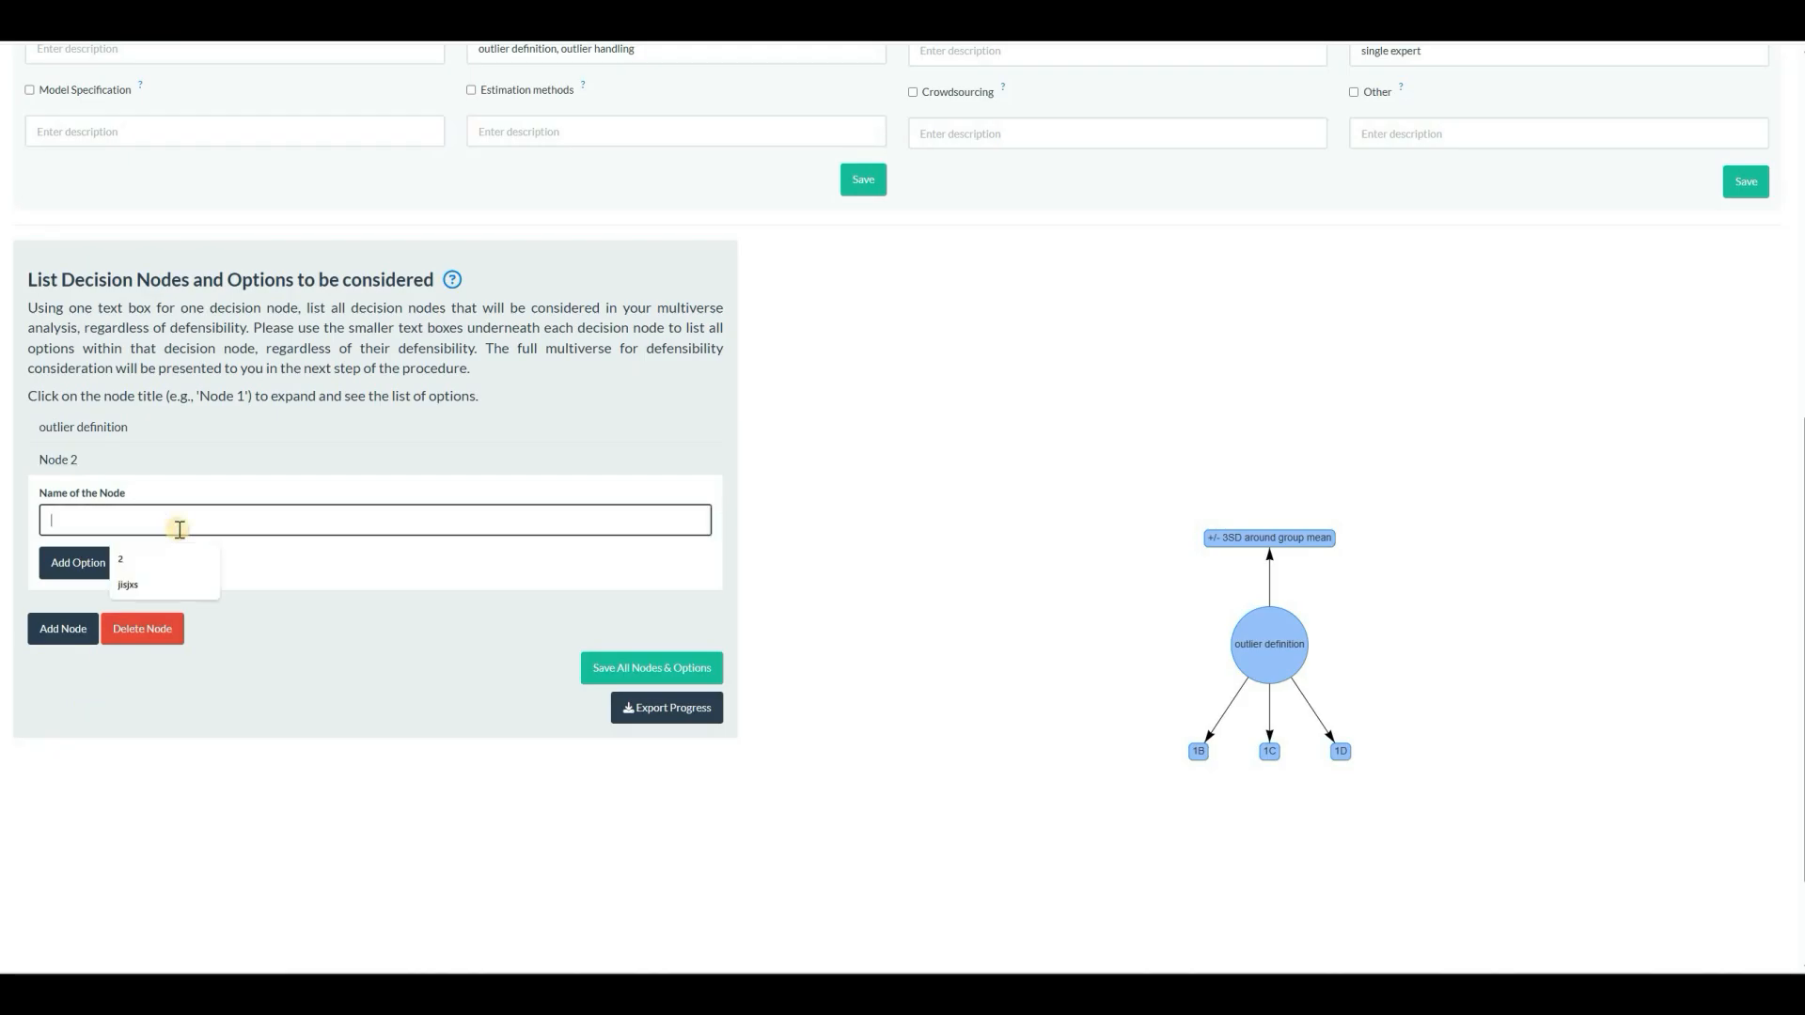
pyautogui.write('outlier han')
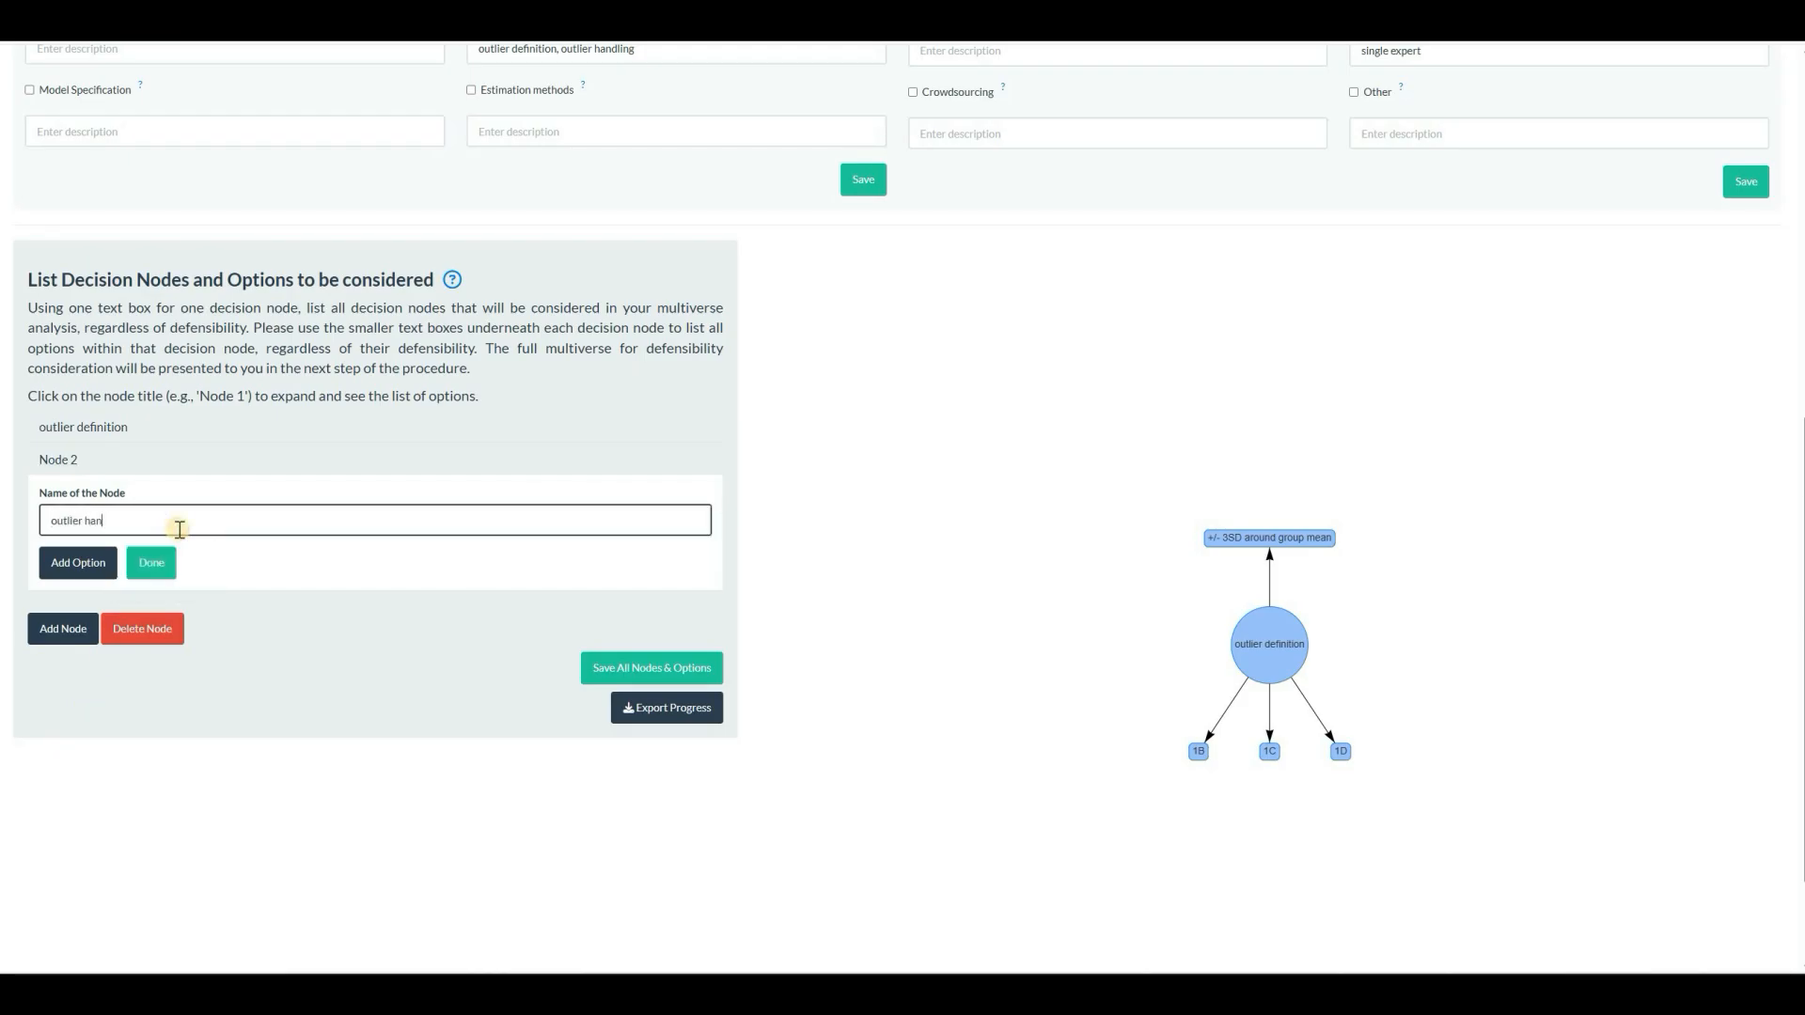
pyautogui.write('dling')
# Complete the outlier handling node with the options 2A, 2B and 2C, and save all nodes and options.
pyautogui.click(115, 566)
pyautogui.click(128, 568)
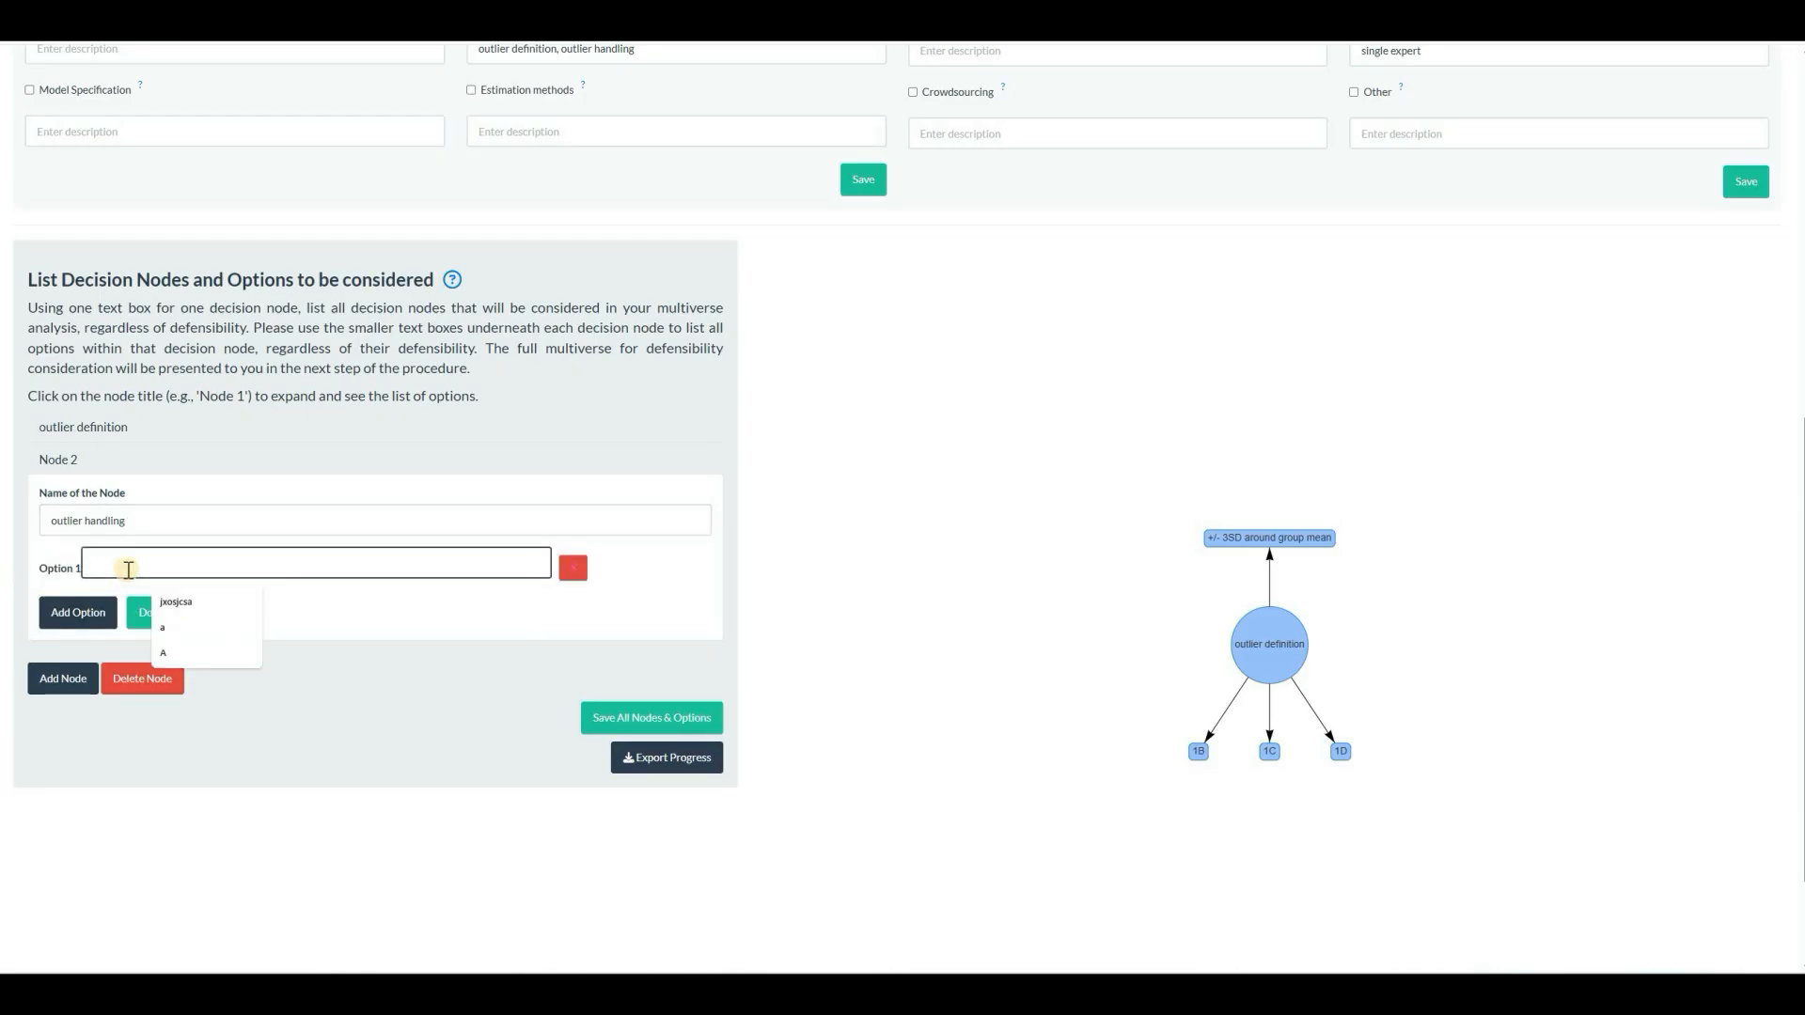
pyautogui.write('2A')
pyautogui.click(105, 612)
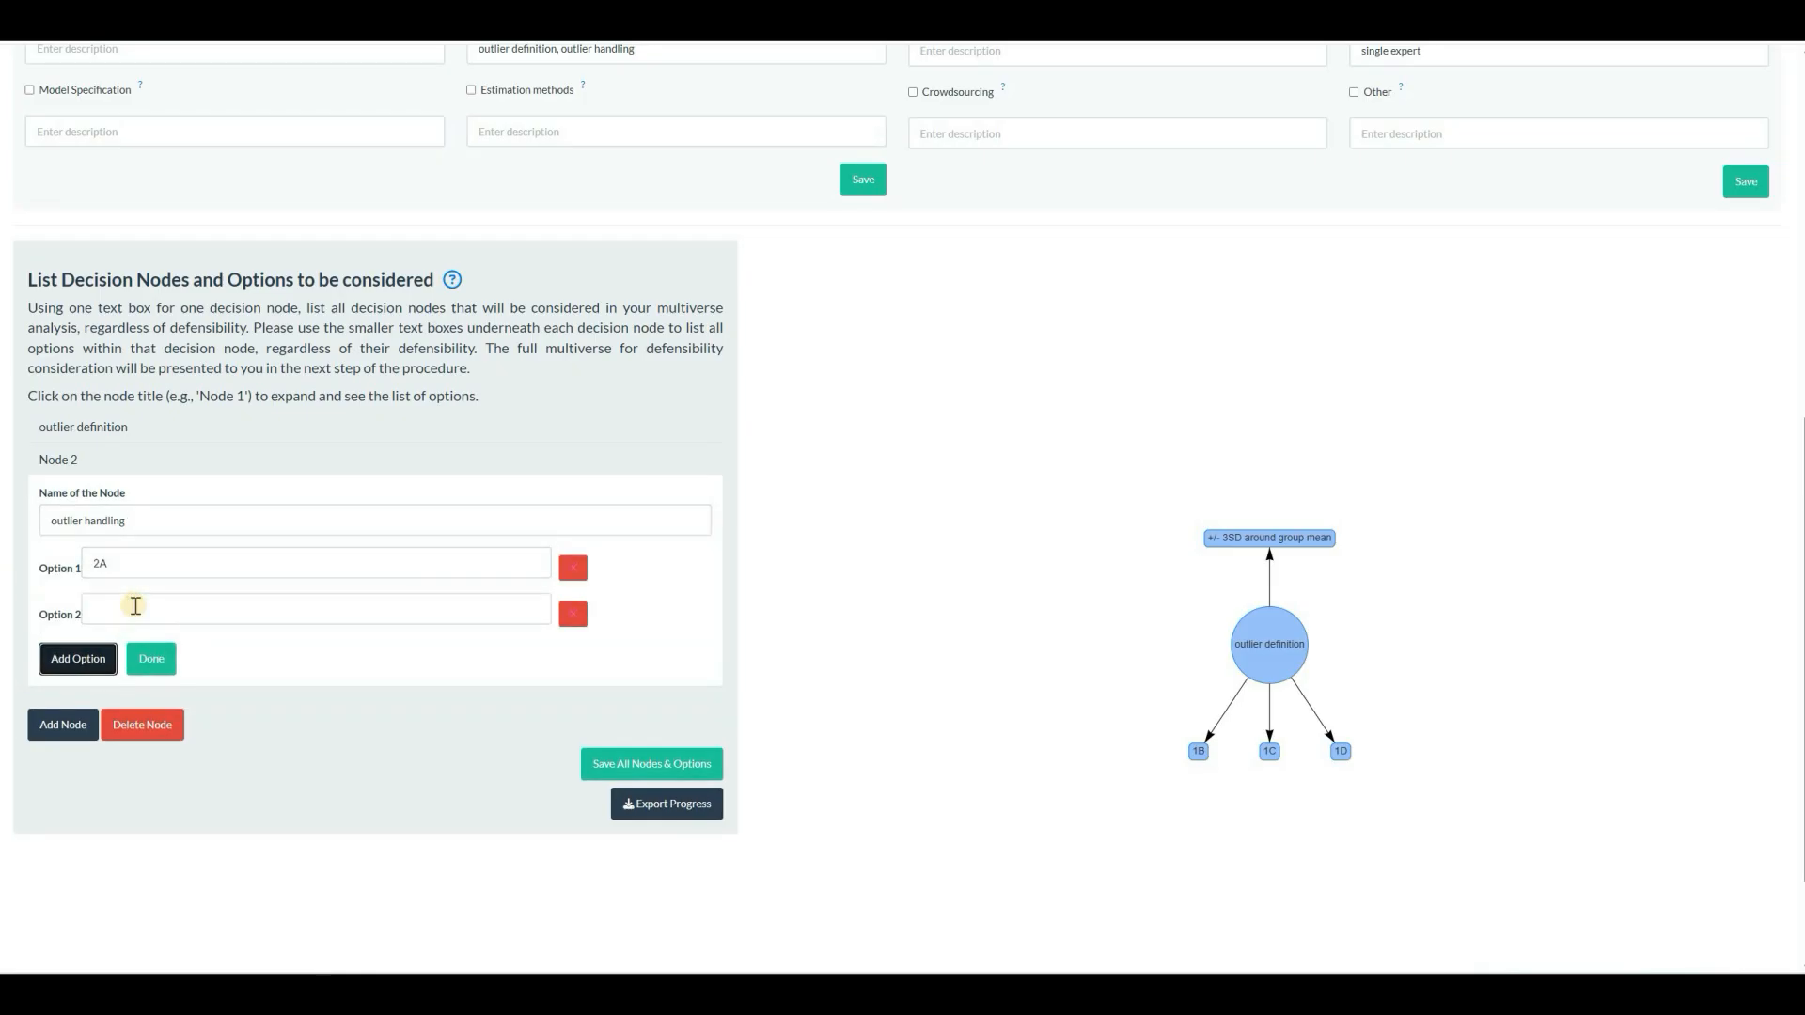
pyautogui.click(135, 607)
pyautogui.write('2B')
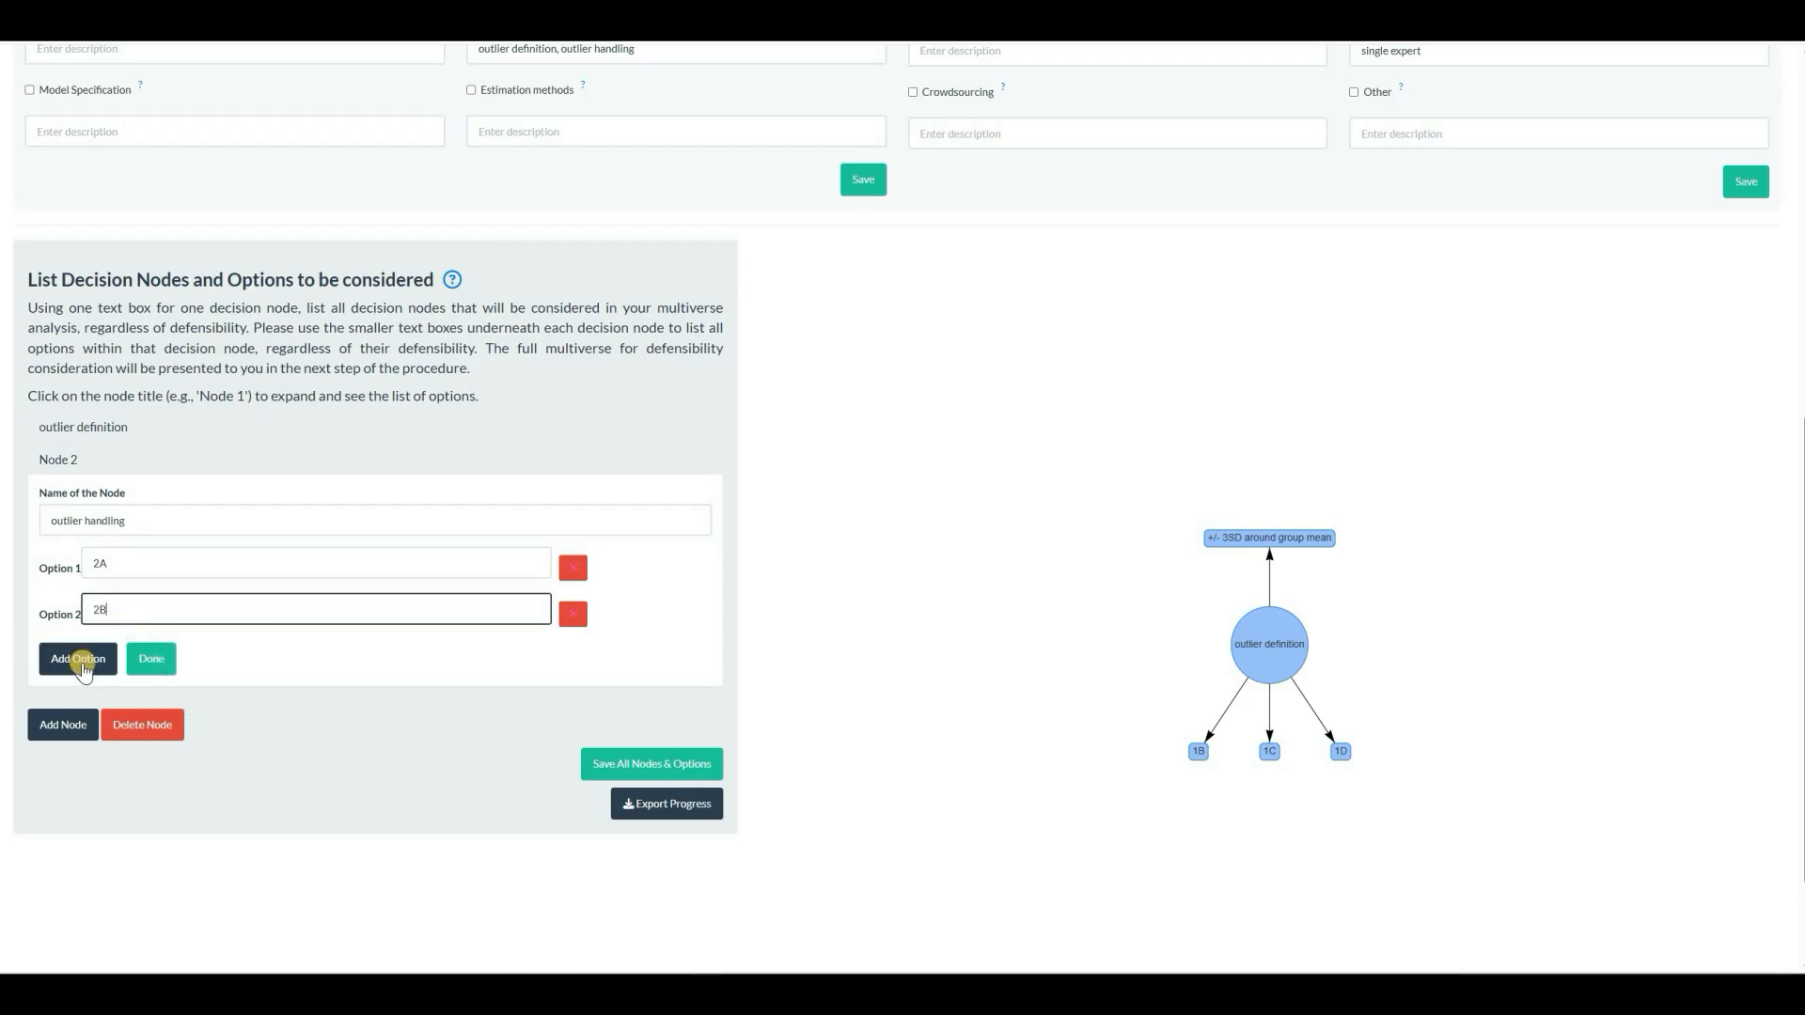
pyautogui.click(121, 659)
pyautogui.click(121, 660)
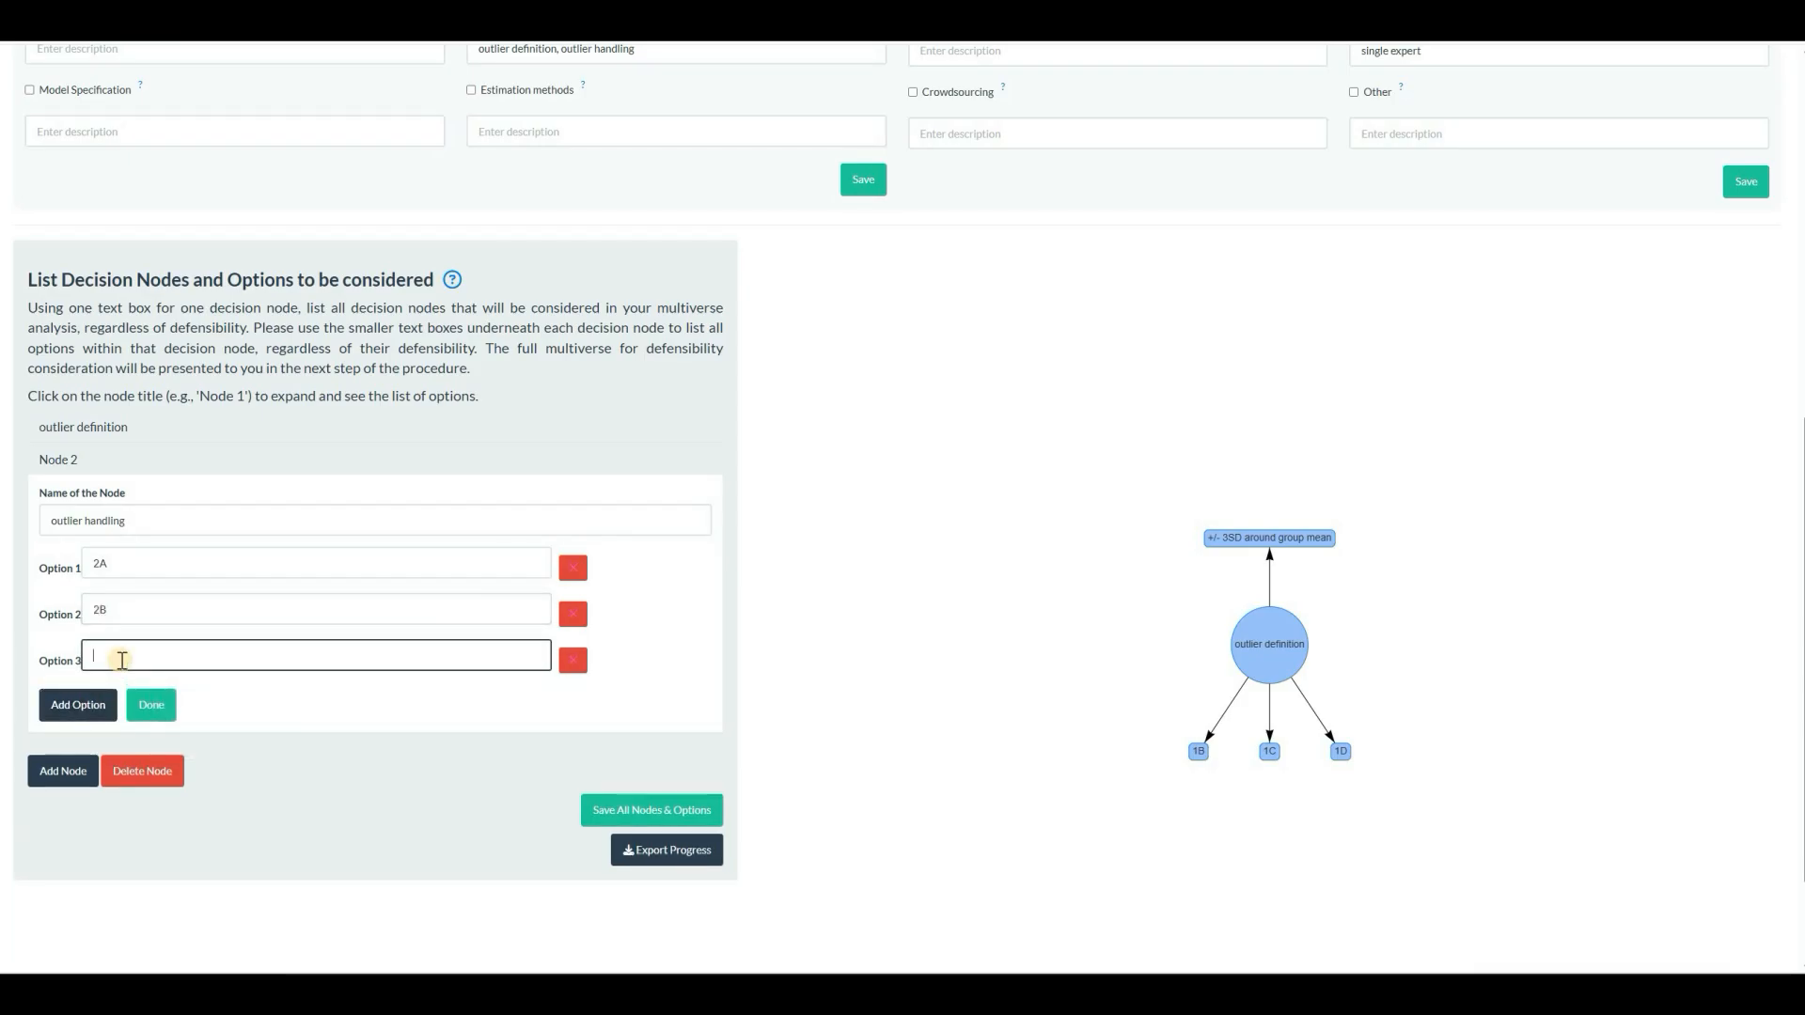
pyautogui.write('2C')
pyautogui.click(161, 714)
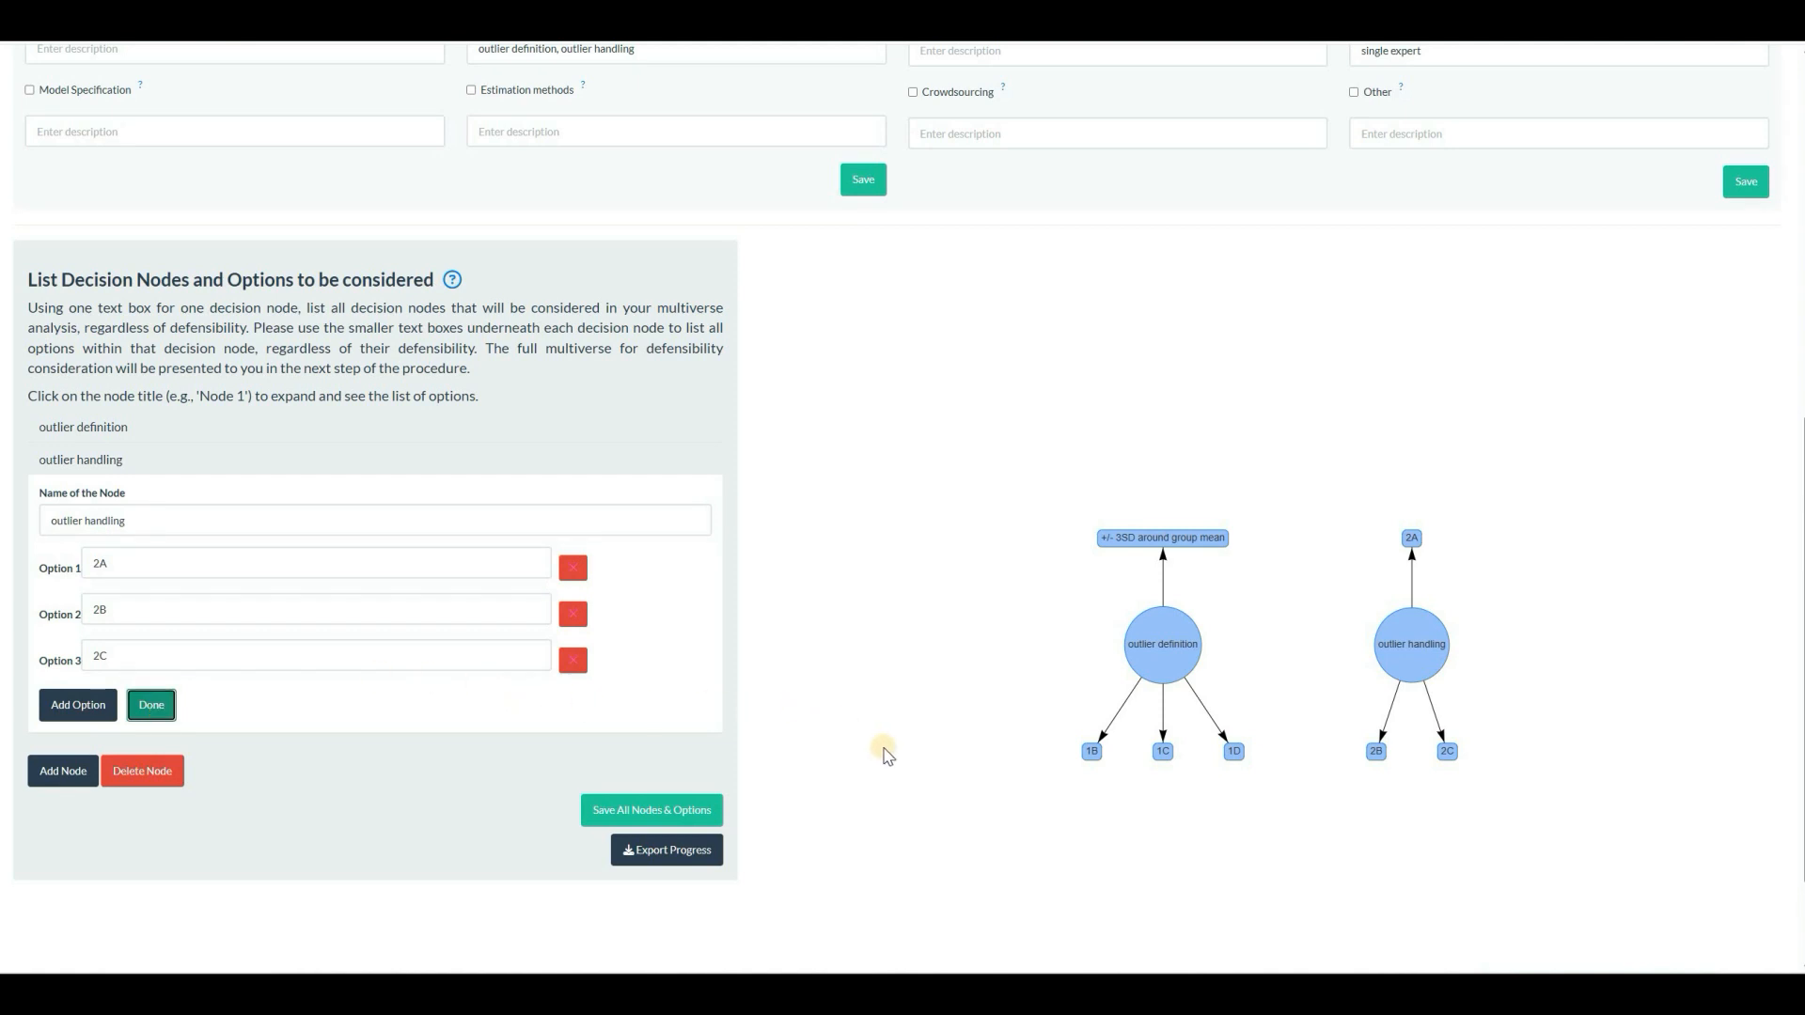
pyautogui.click(707, 808)
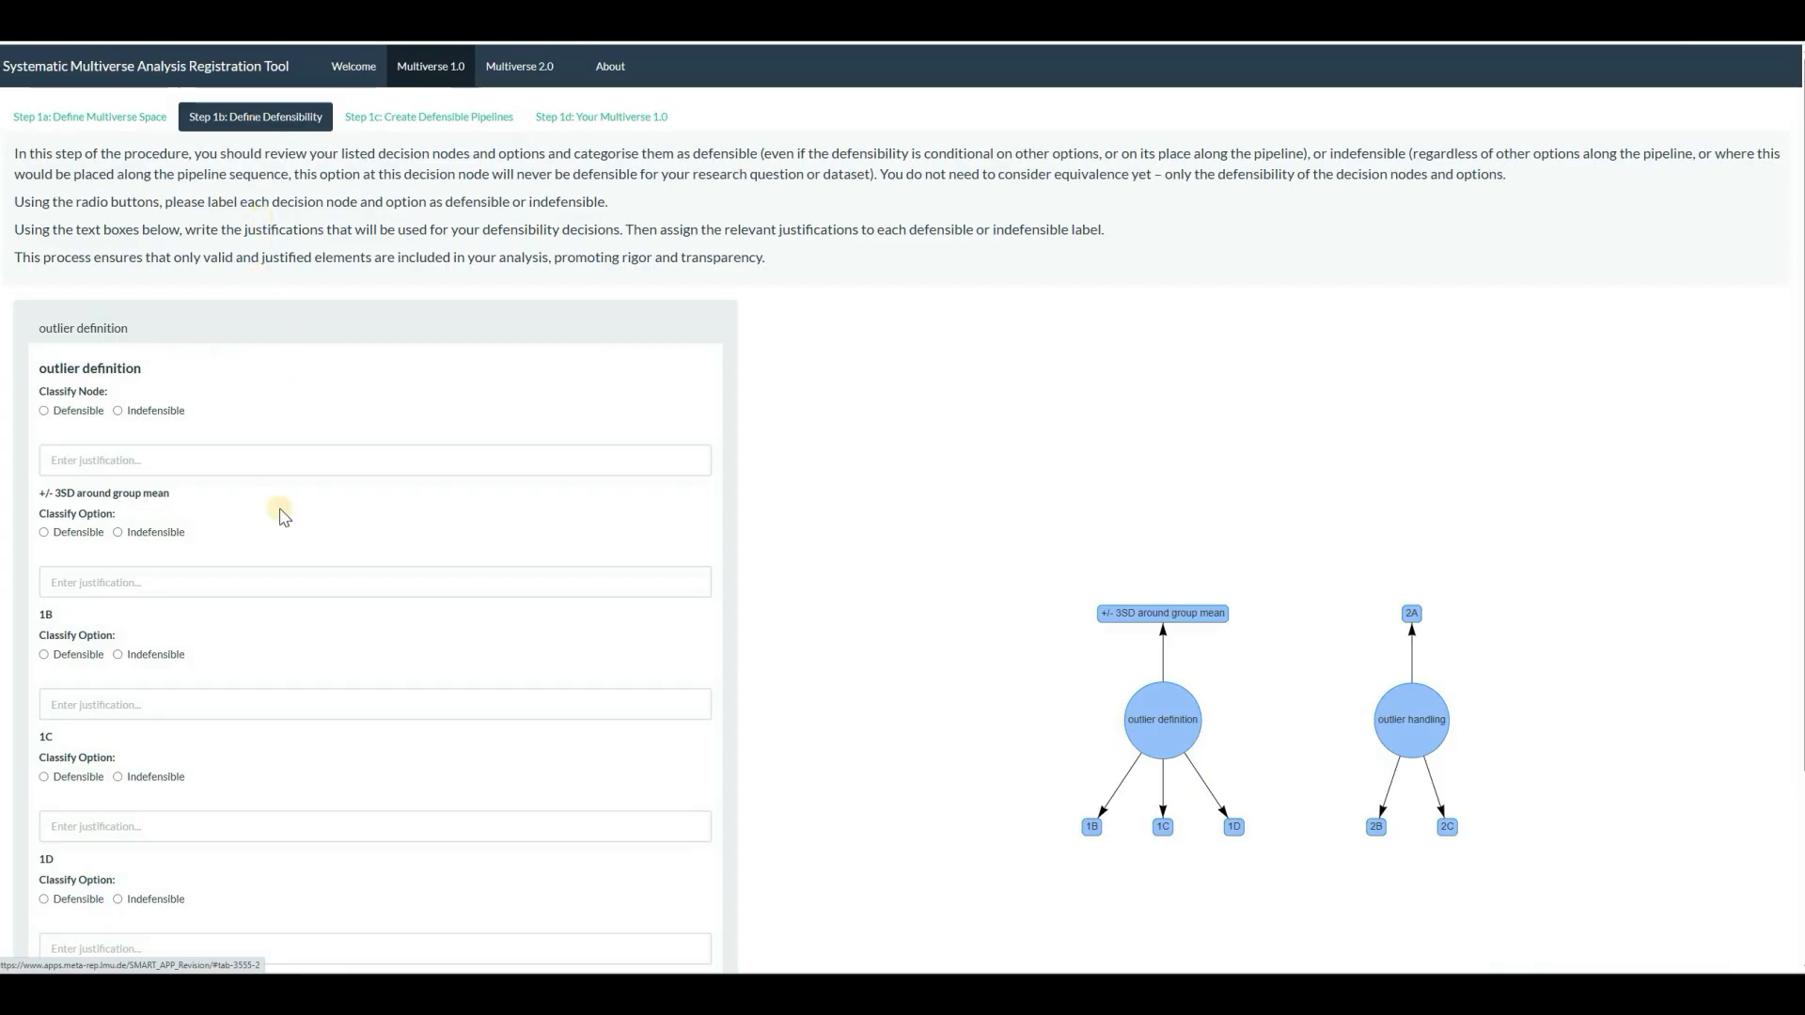
# Classify the outlier definition node and its options +/- 3SD around group mean, 1B and 1D as defensible, and option 1C as indefensible.
pyautogui.scroll(-3, 111, 786)
pyautogui.click(104, 773)
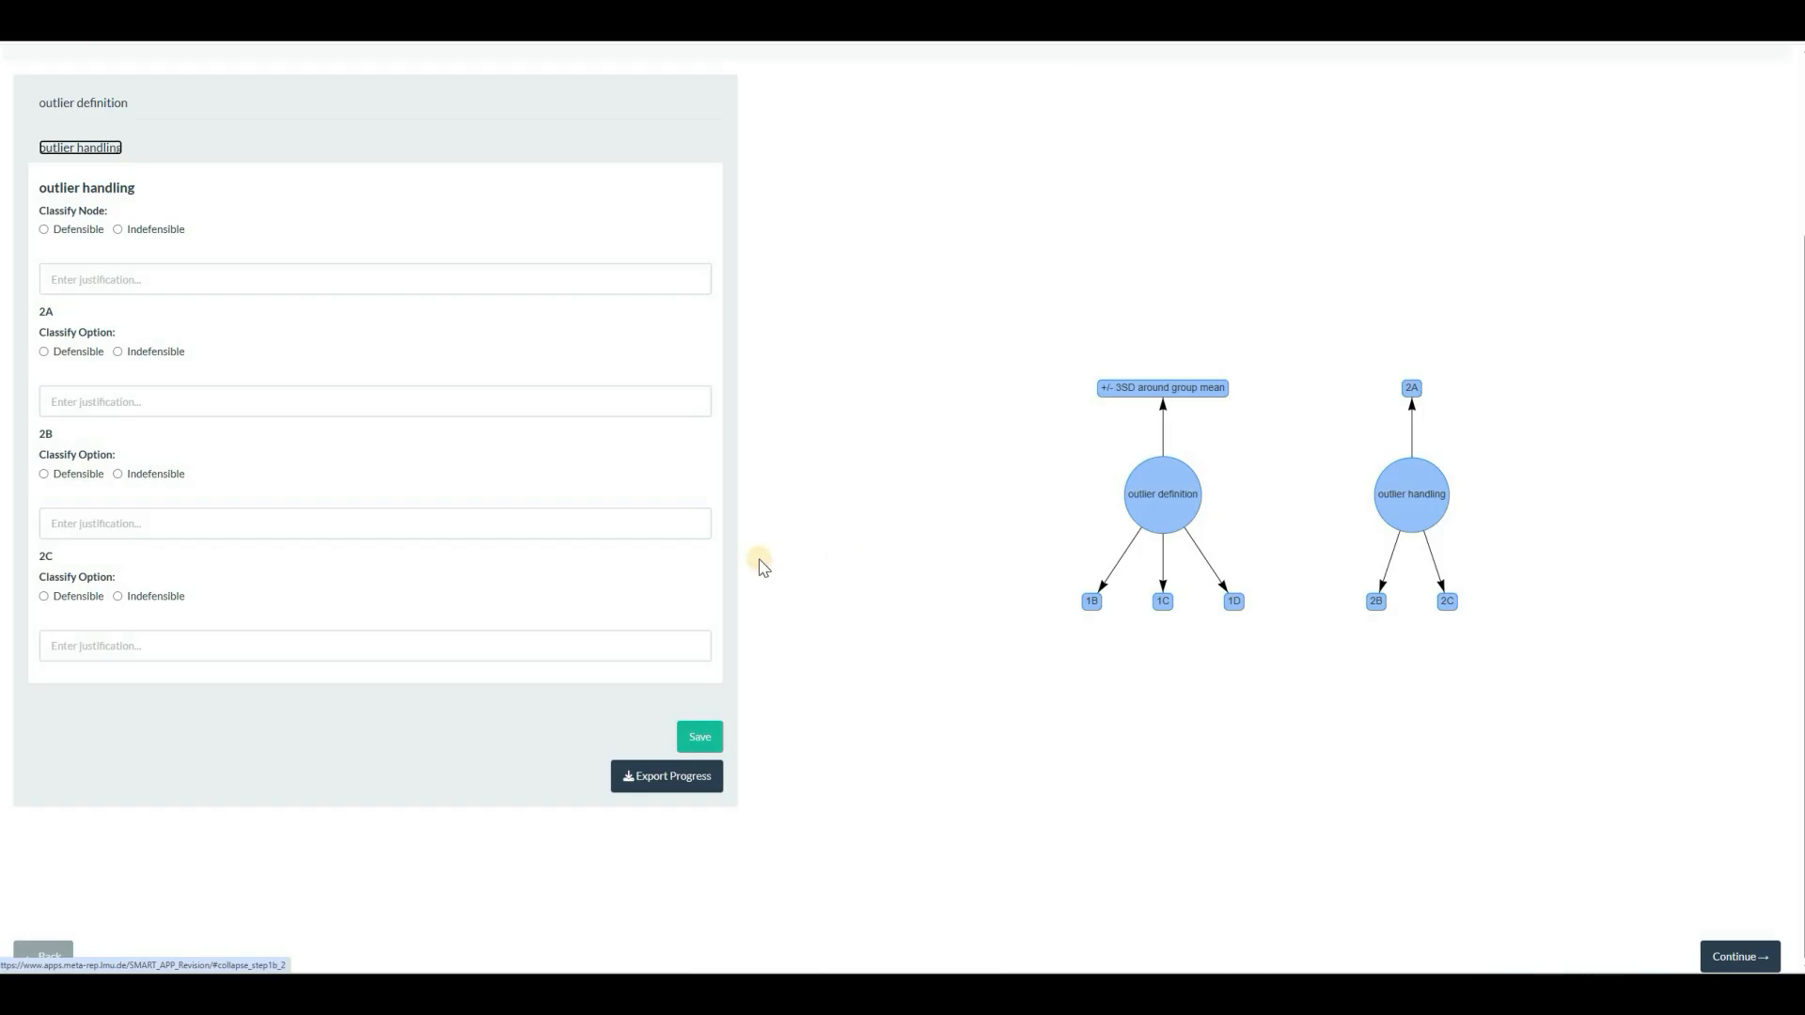
pyautogui.click(79, 103)
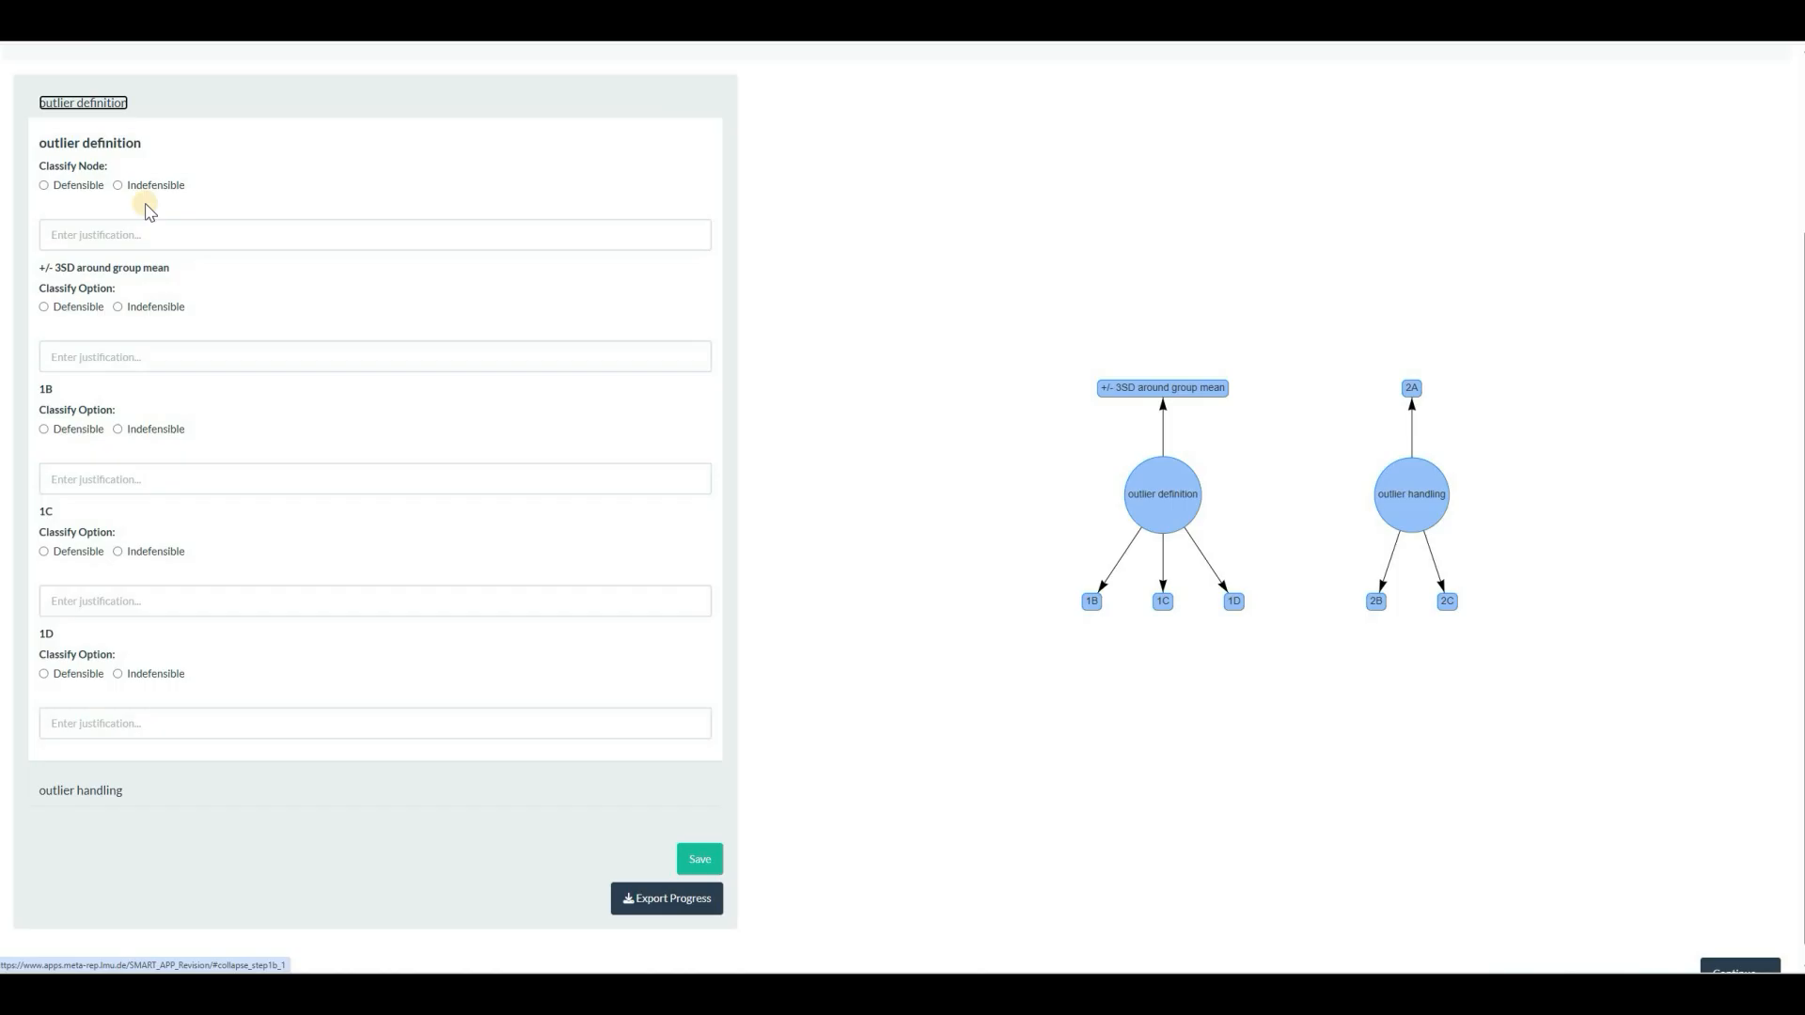
pyautogui.click(44, 185)
pyautogui.click(44, 307)
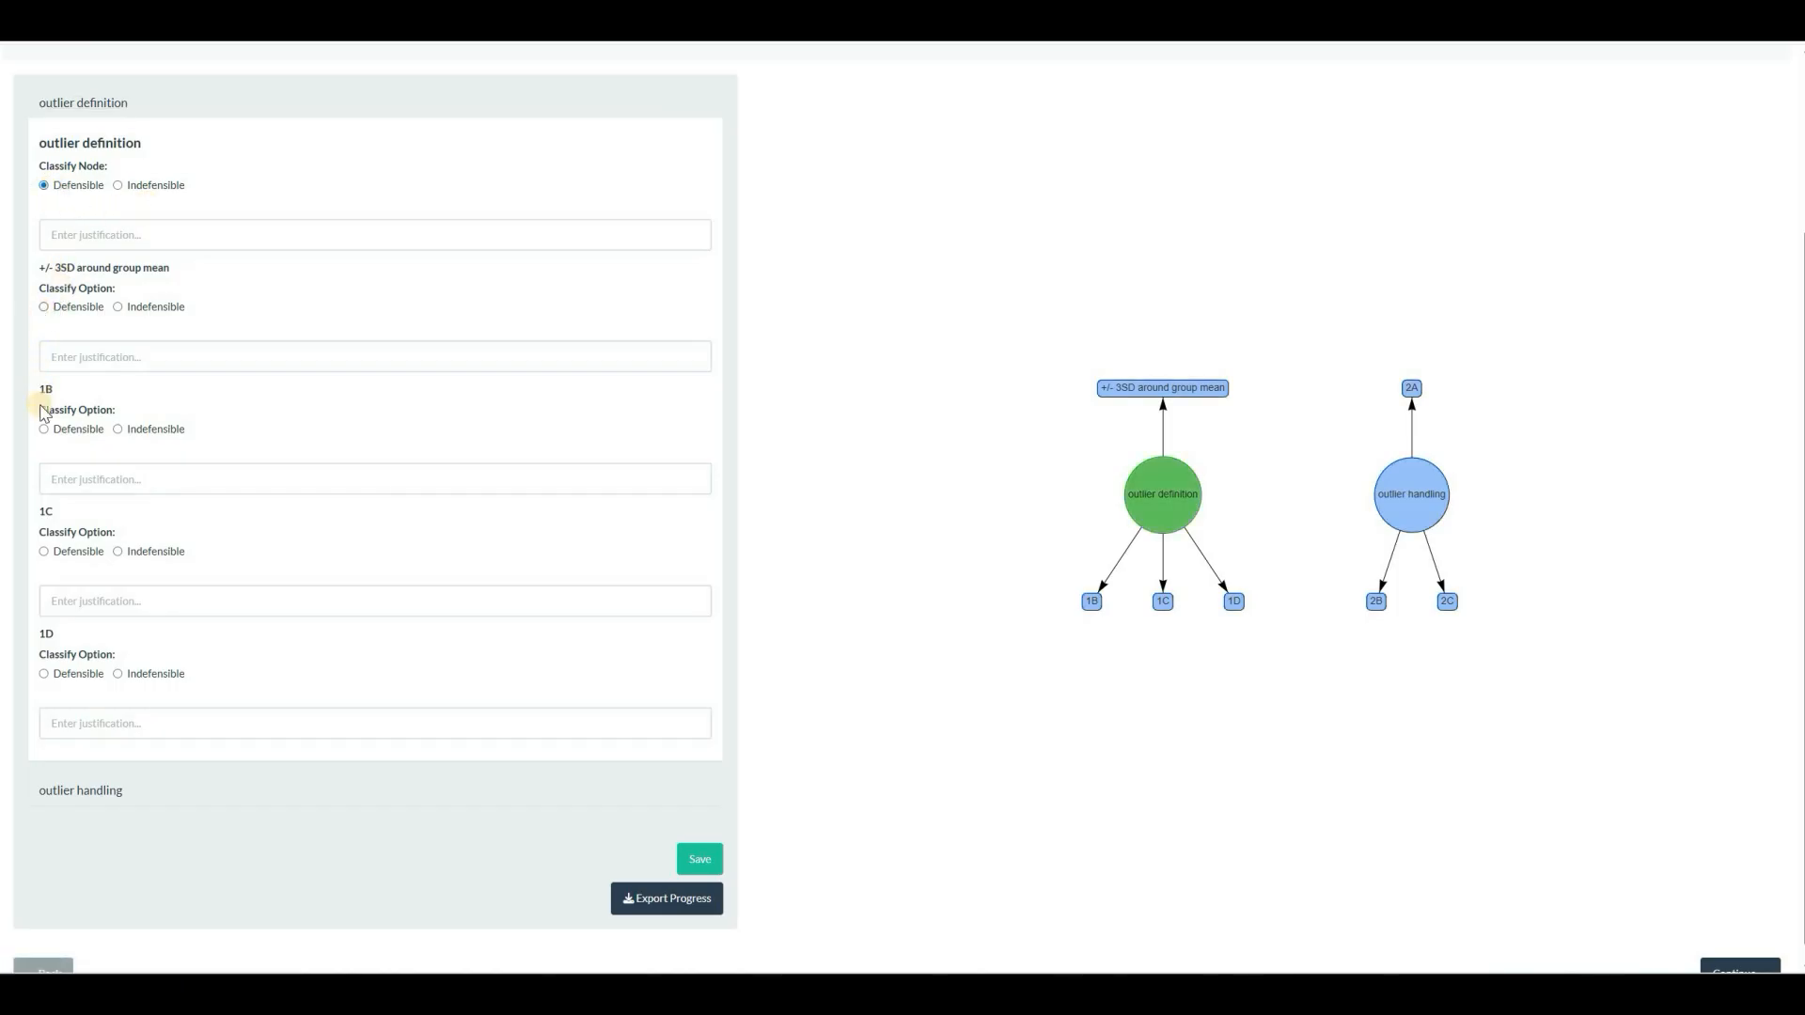
pyautogui.click(119, 552)
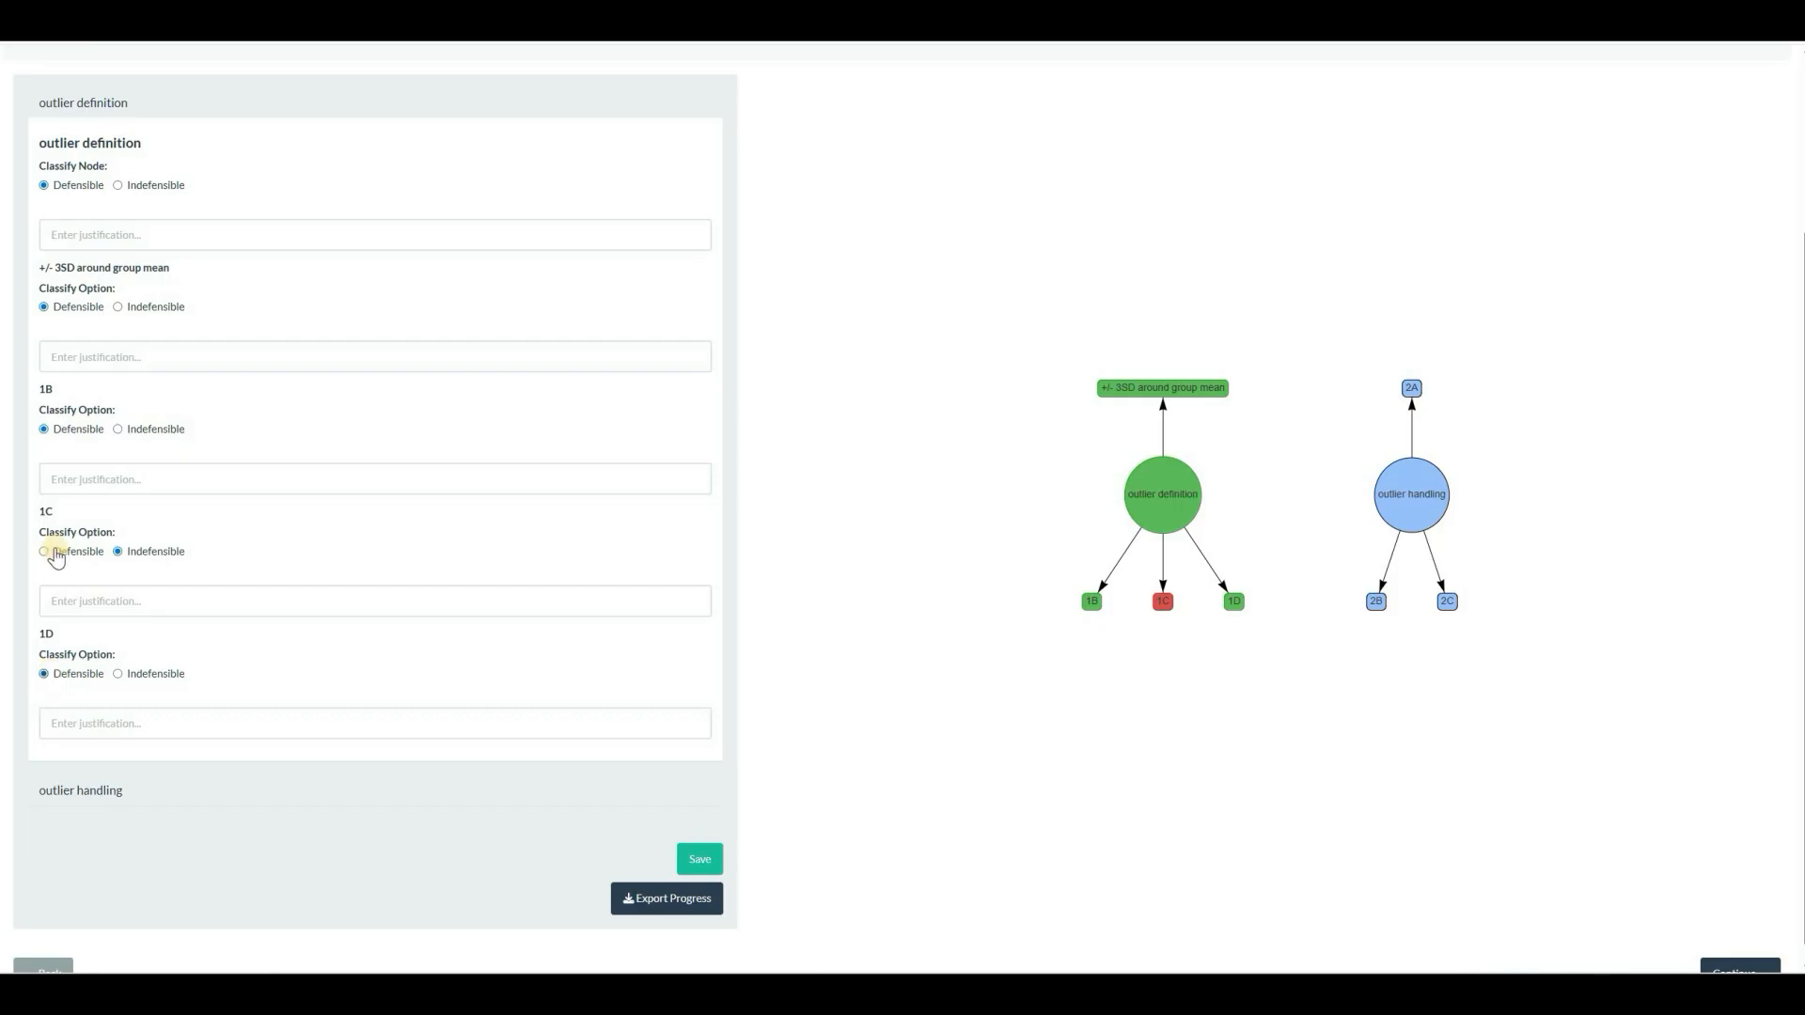
pyautogui.click(117, 552)
pyautogui.click(119, 553)
pyautogui.scroll(-1, 56, 672)
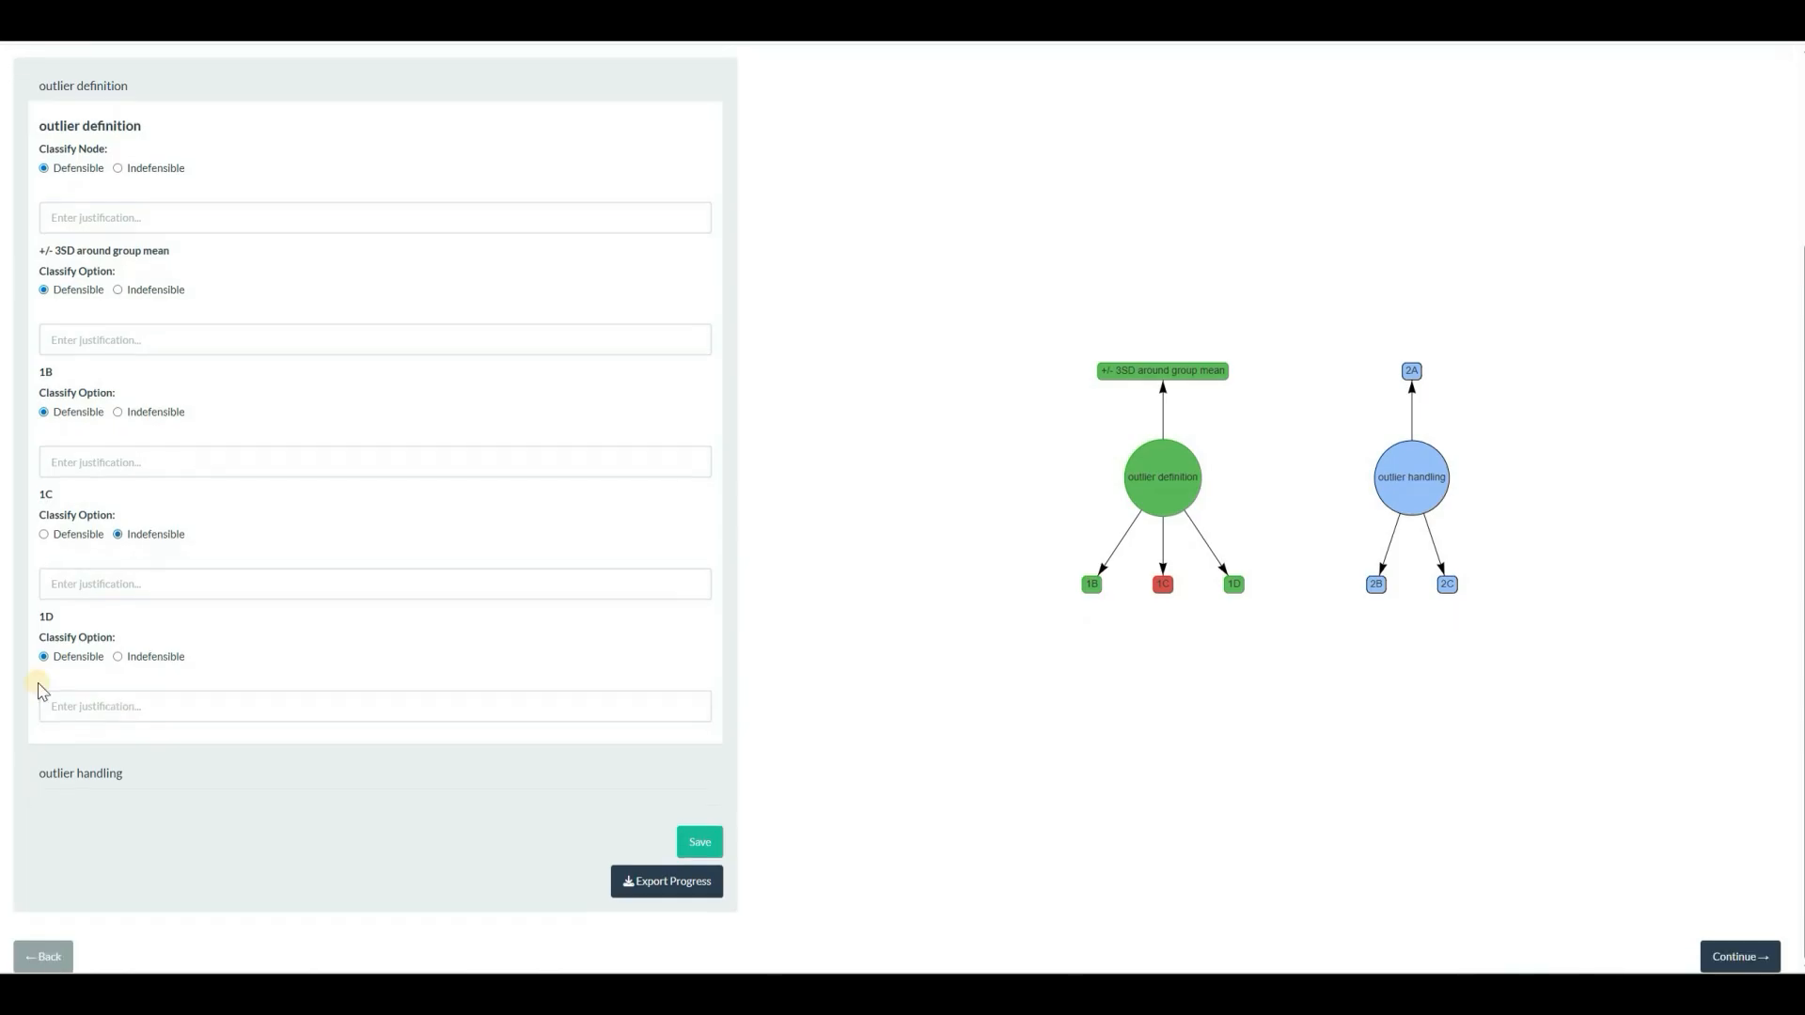
# Classify the outlier handling node and its options 2A and 2B as defensible, and option 2C as indefensible.
pyautogui.click(80, 773)
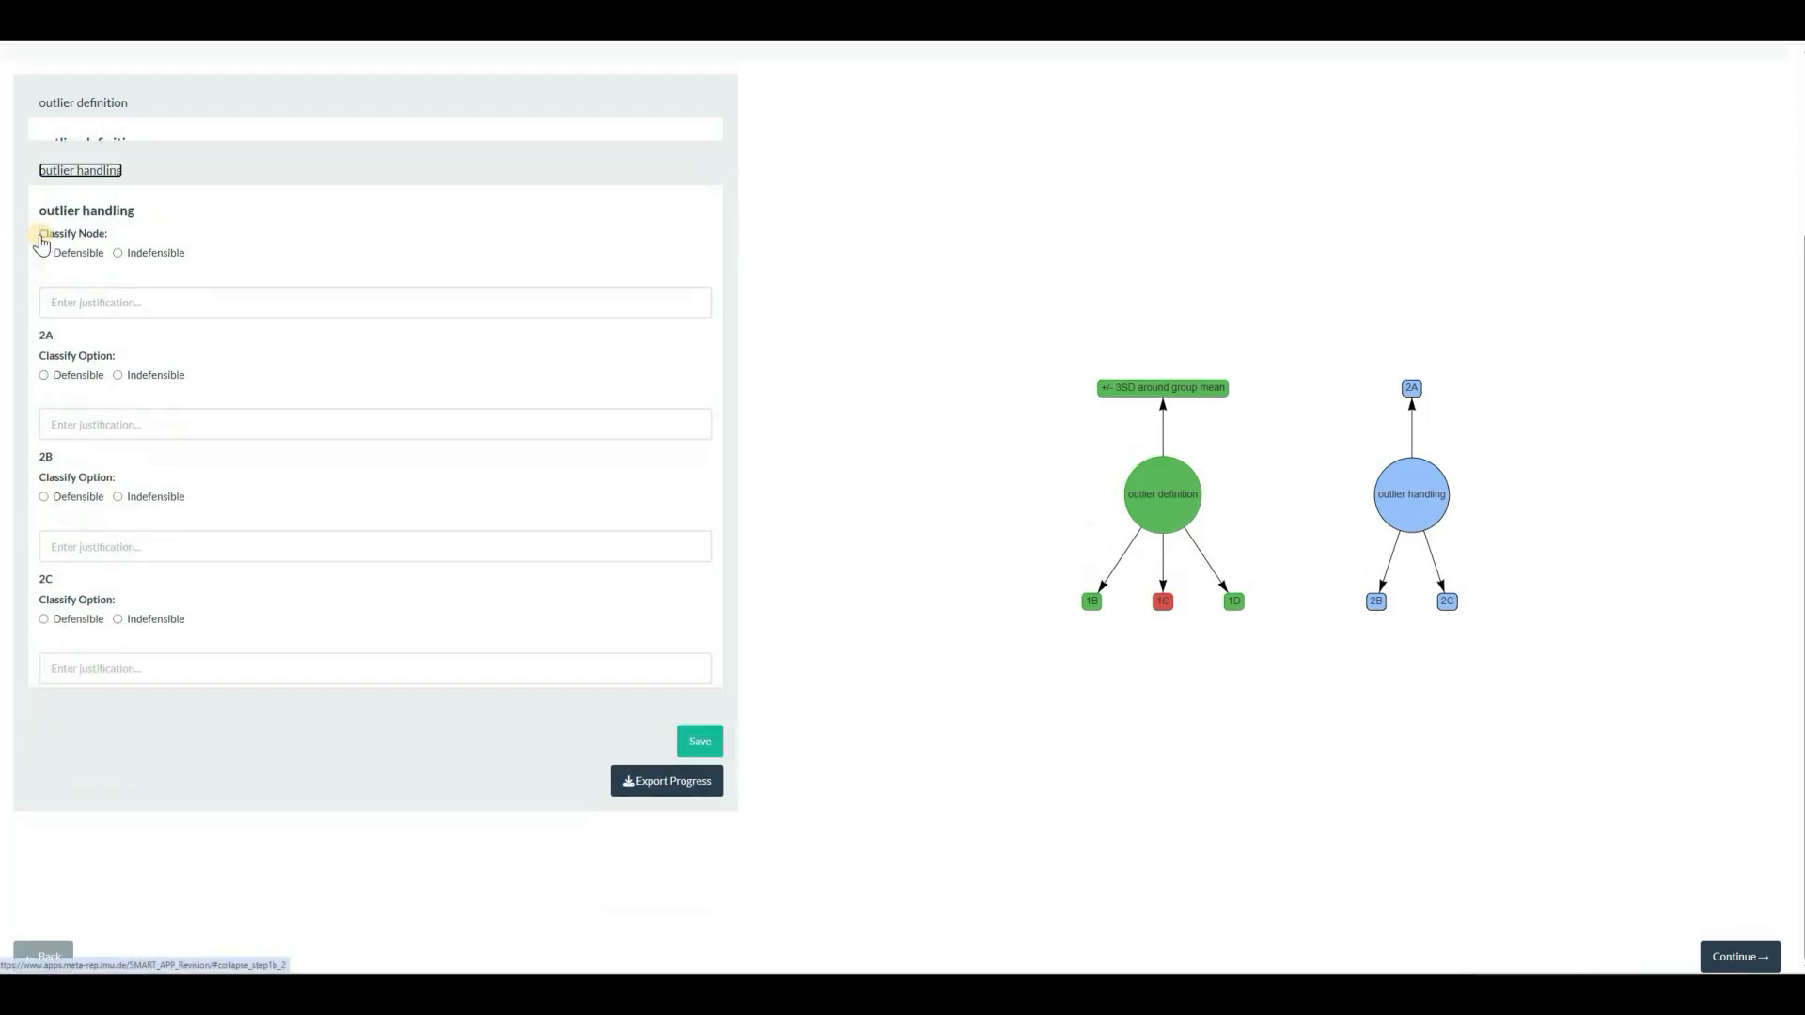
pyautogui.click(44, 229)
pyautogui.click(44, 352)
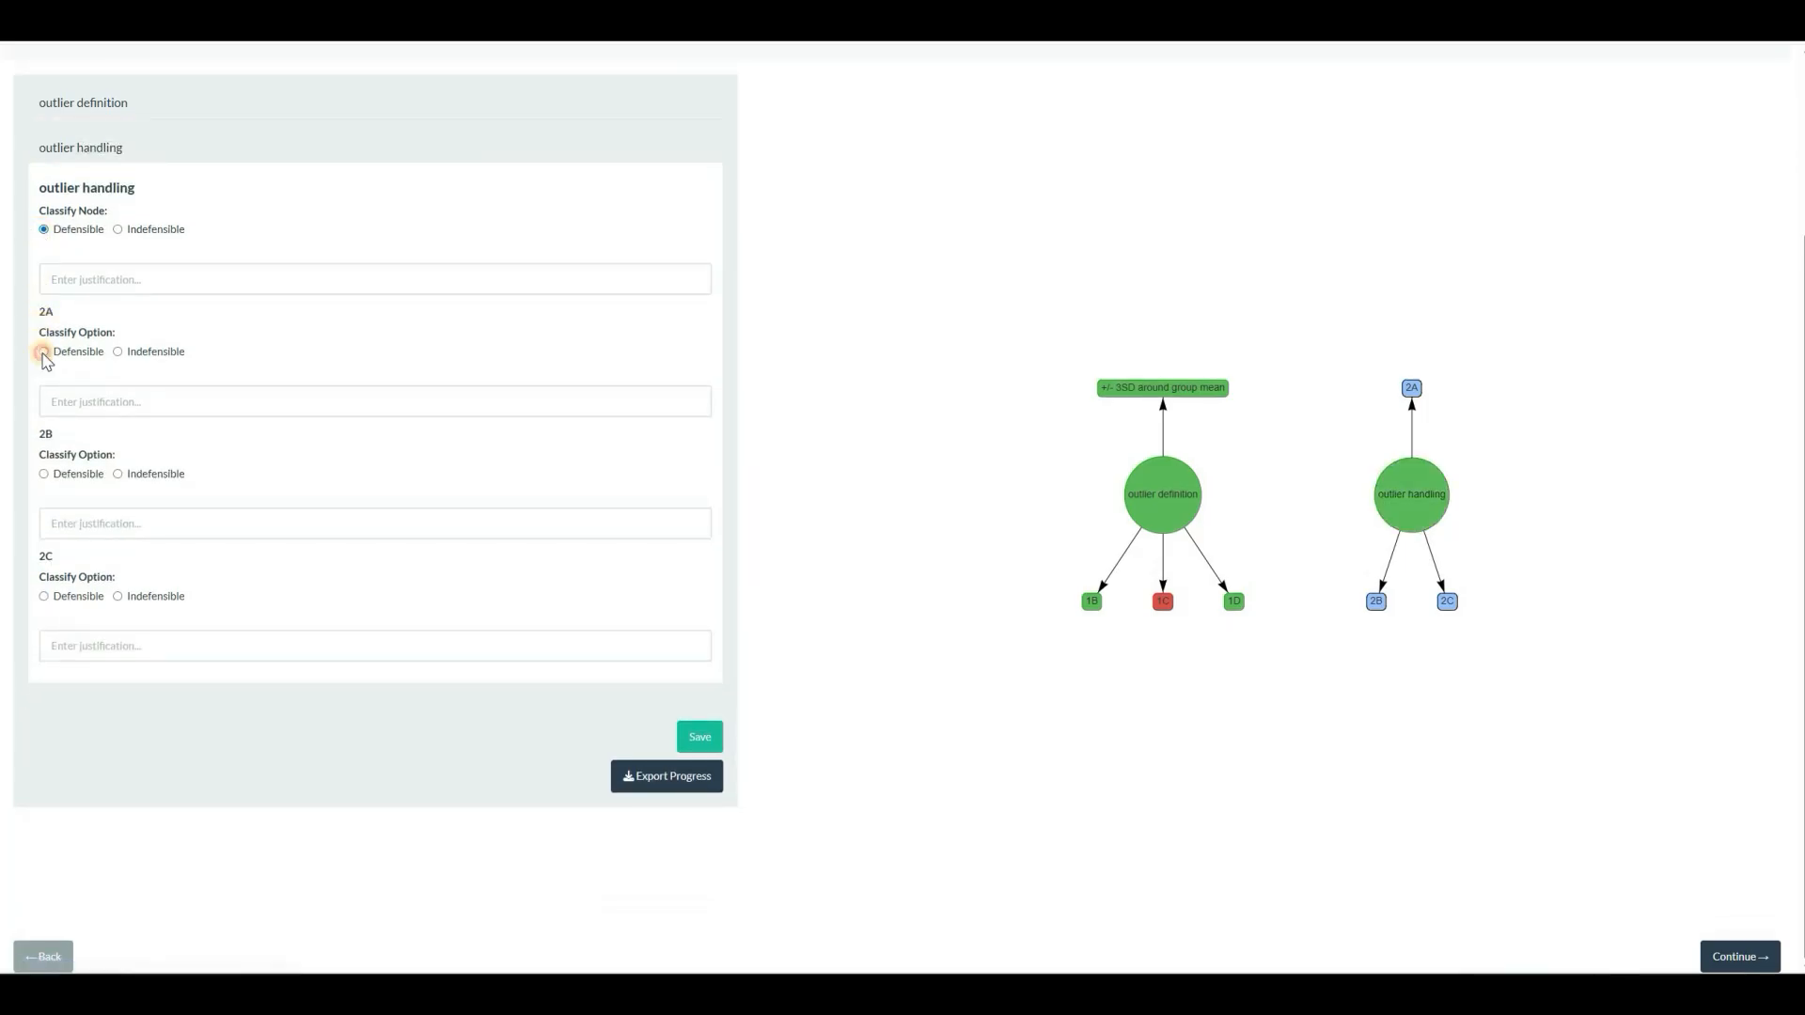
pyautogui.click(66, 476)
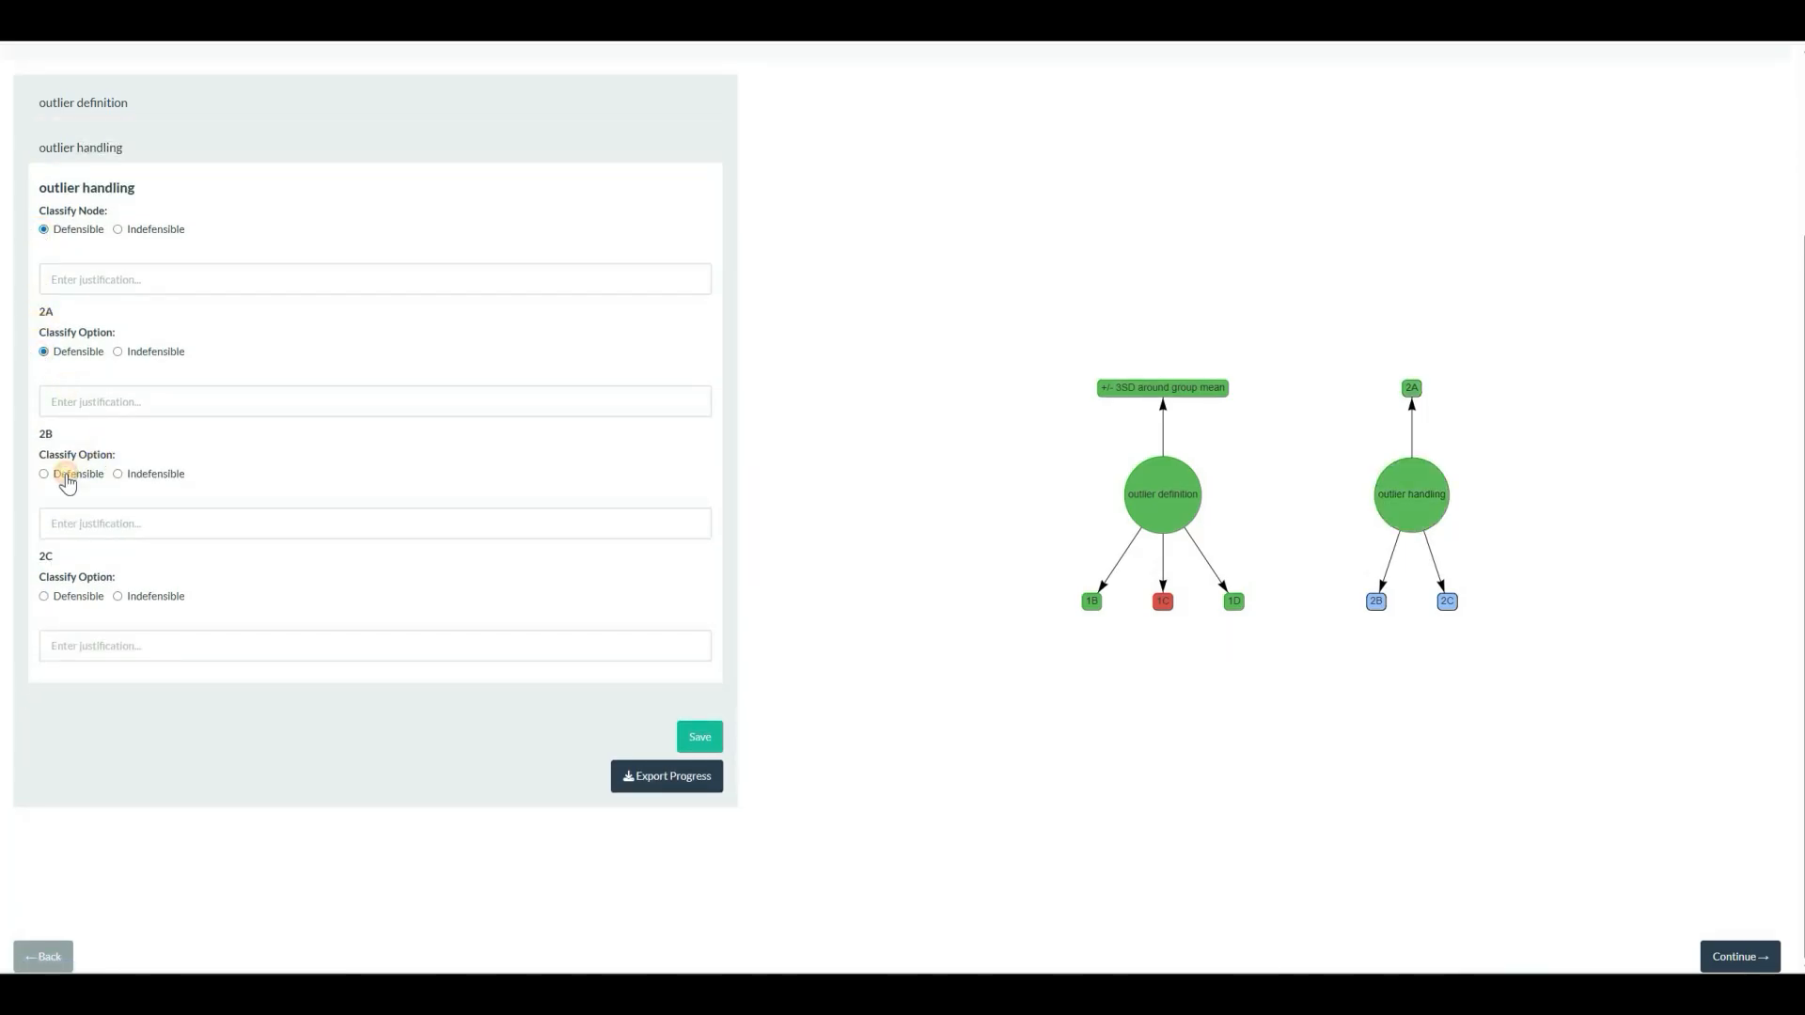
pyautogui.click(118, 597)
# Enter "reason" as the justification for the indefensible options 1C and 2C, and save the defensibility classifications.
pyautogui.click(103, 103)
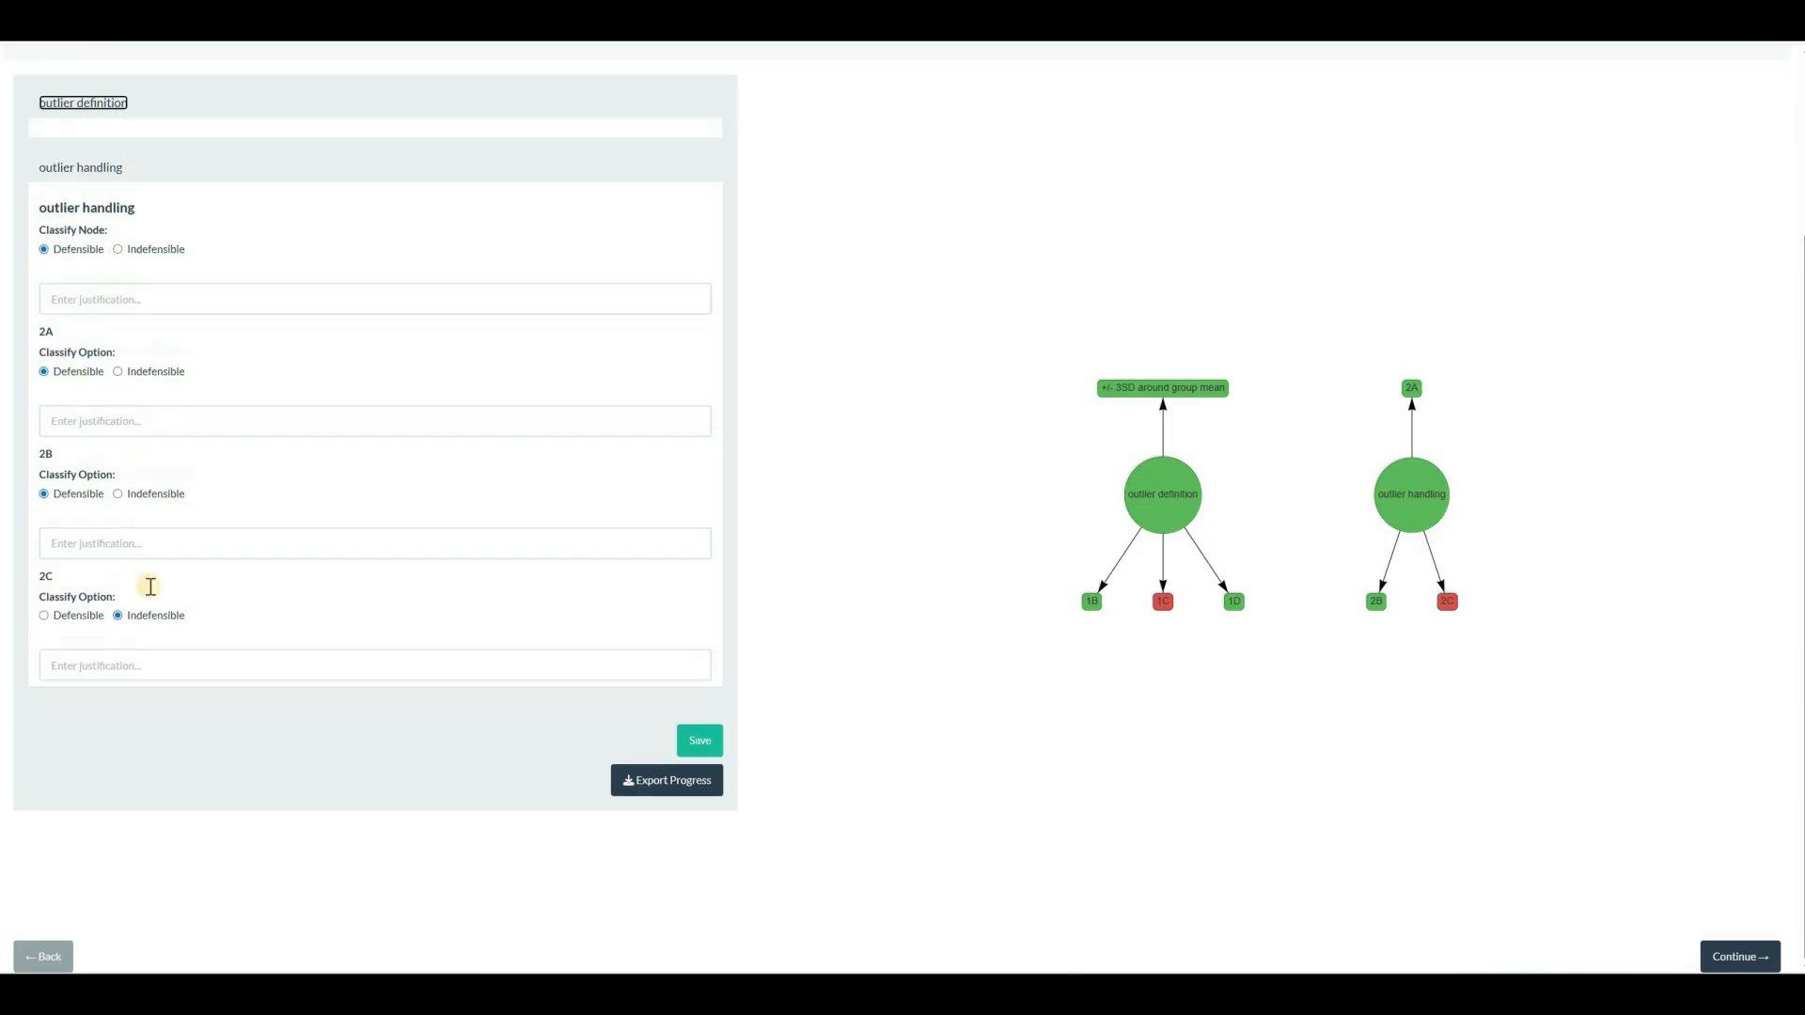
pyautogui.click(155, 601)
pyautogui.write('reason')
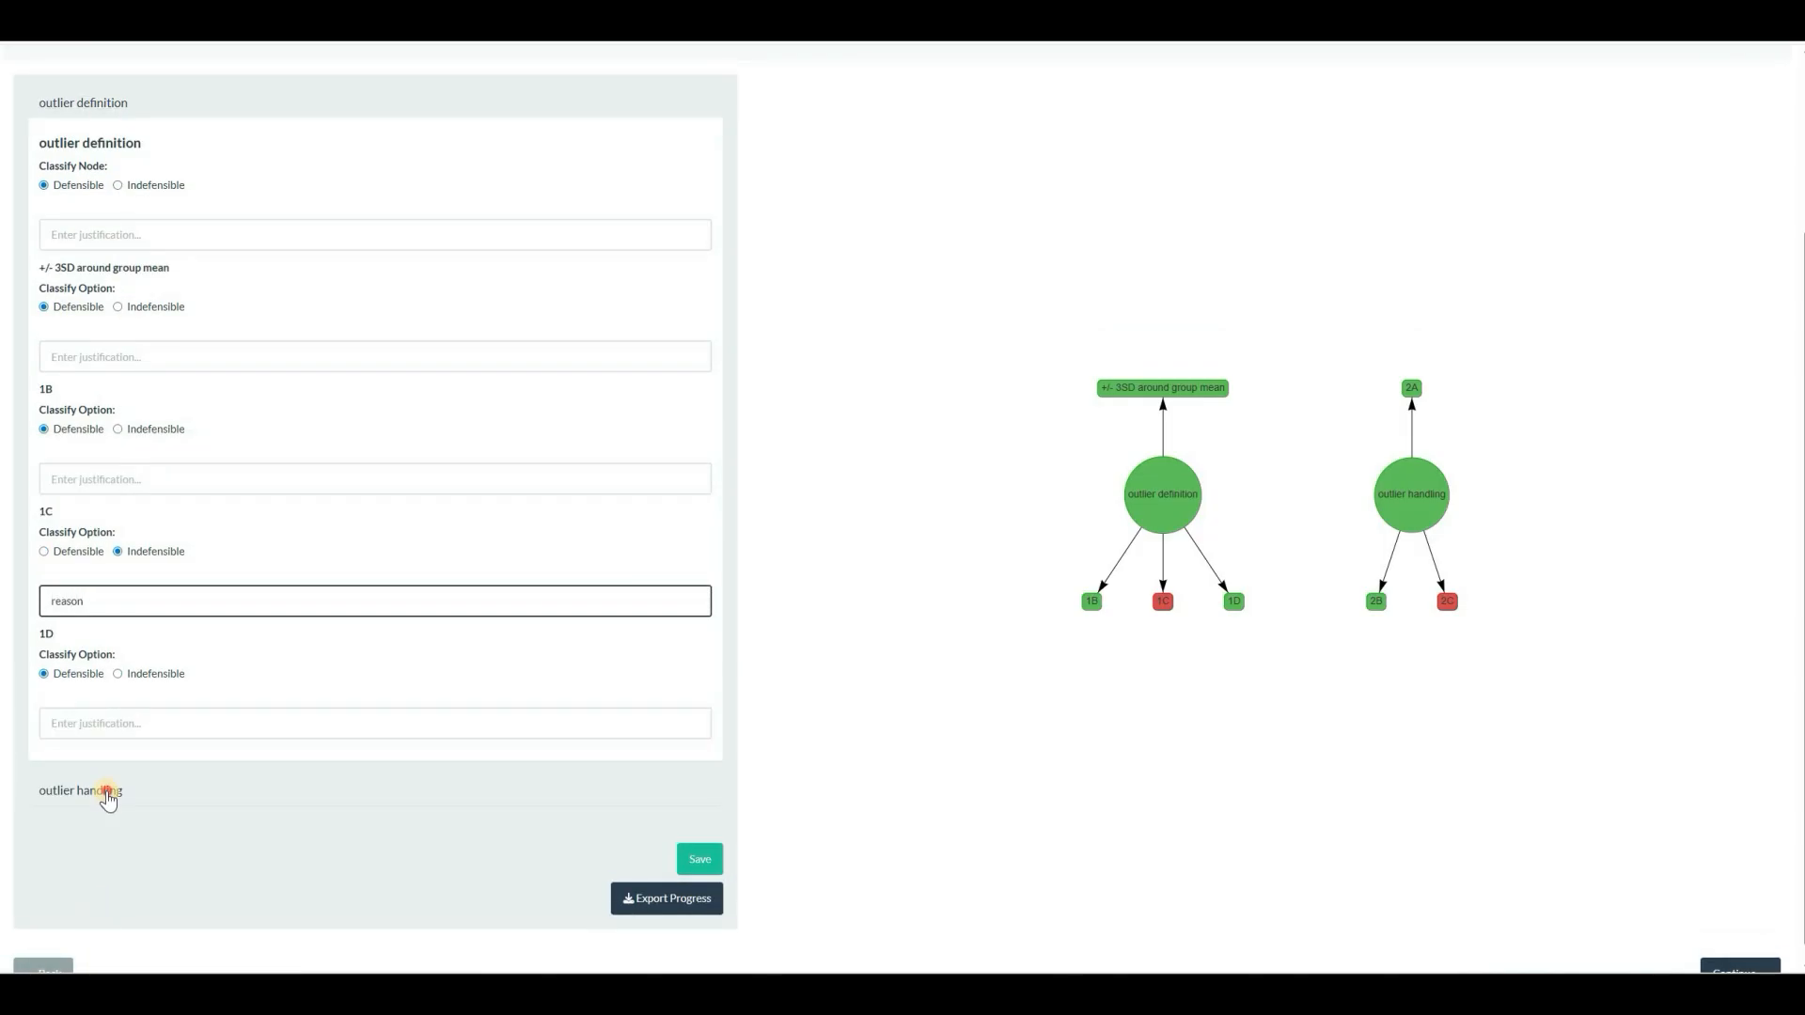
pyautogui.click(108, 791)
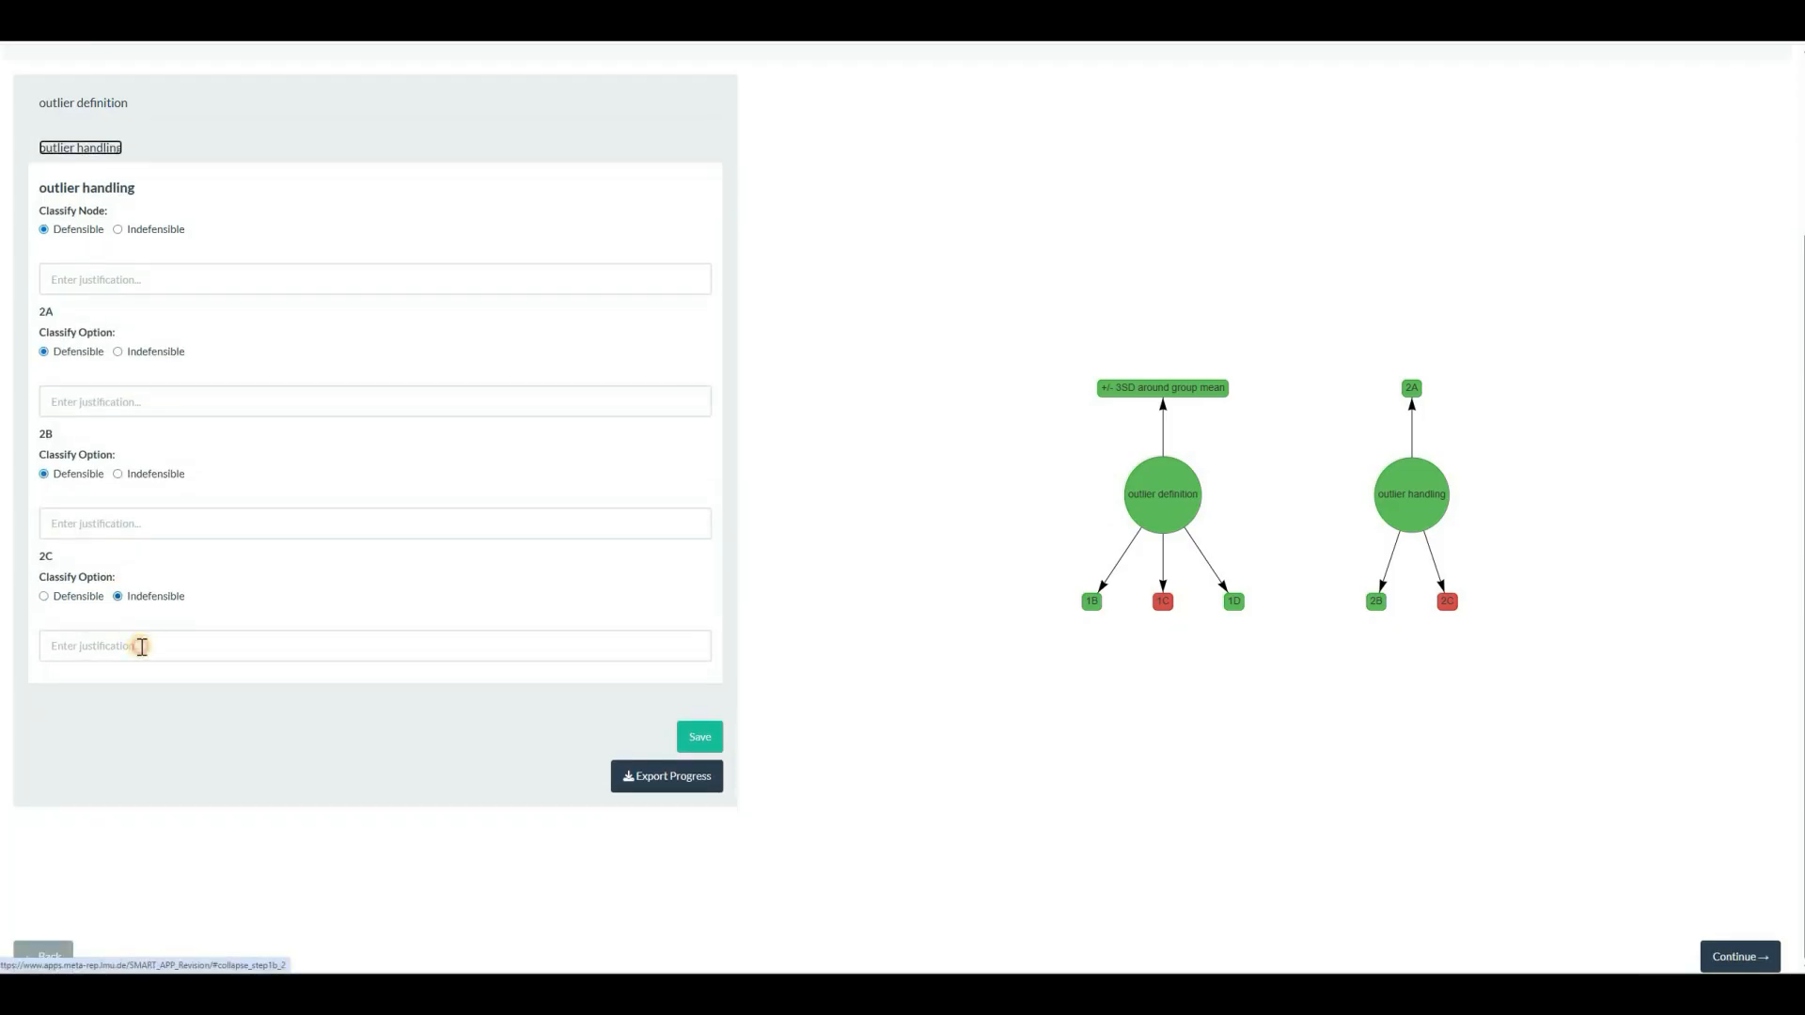
pyautogui.click(141, 647)
pyautogui.write('reason')
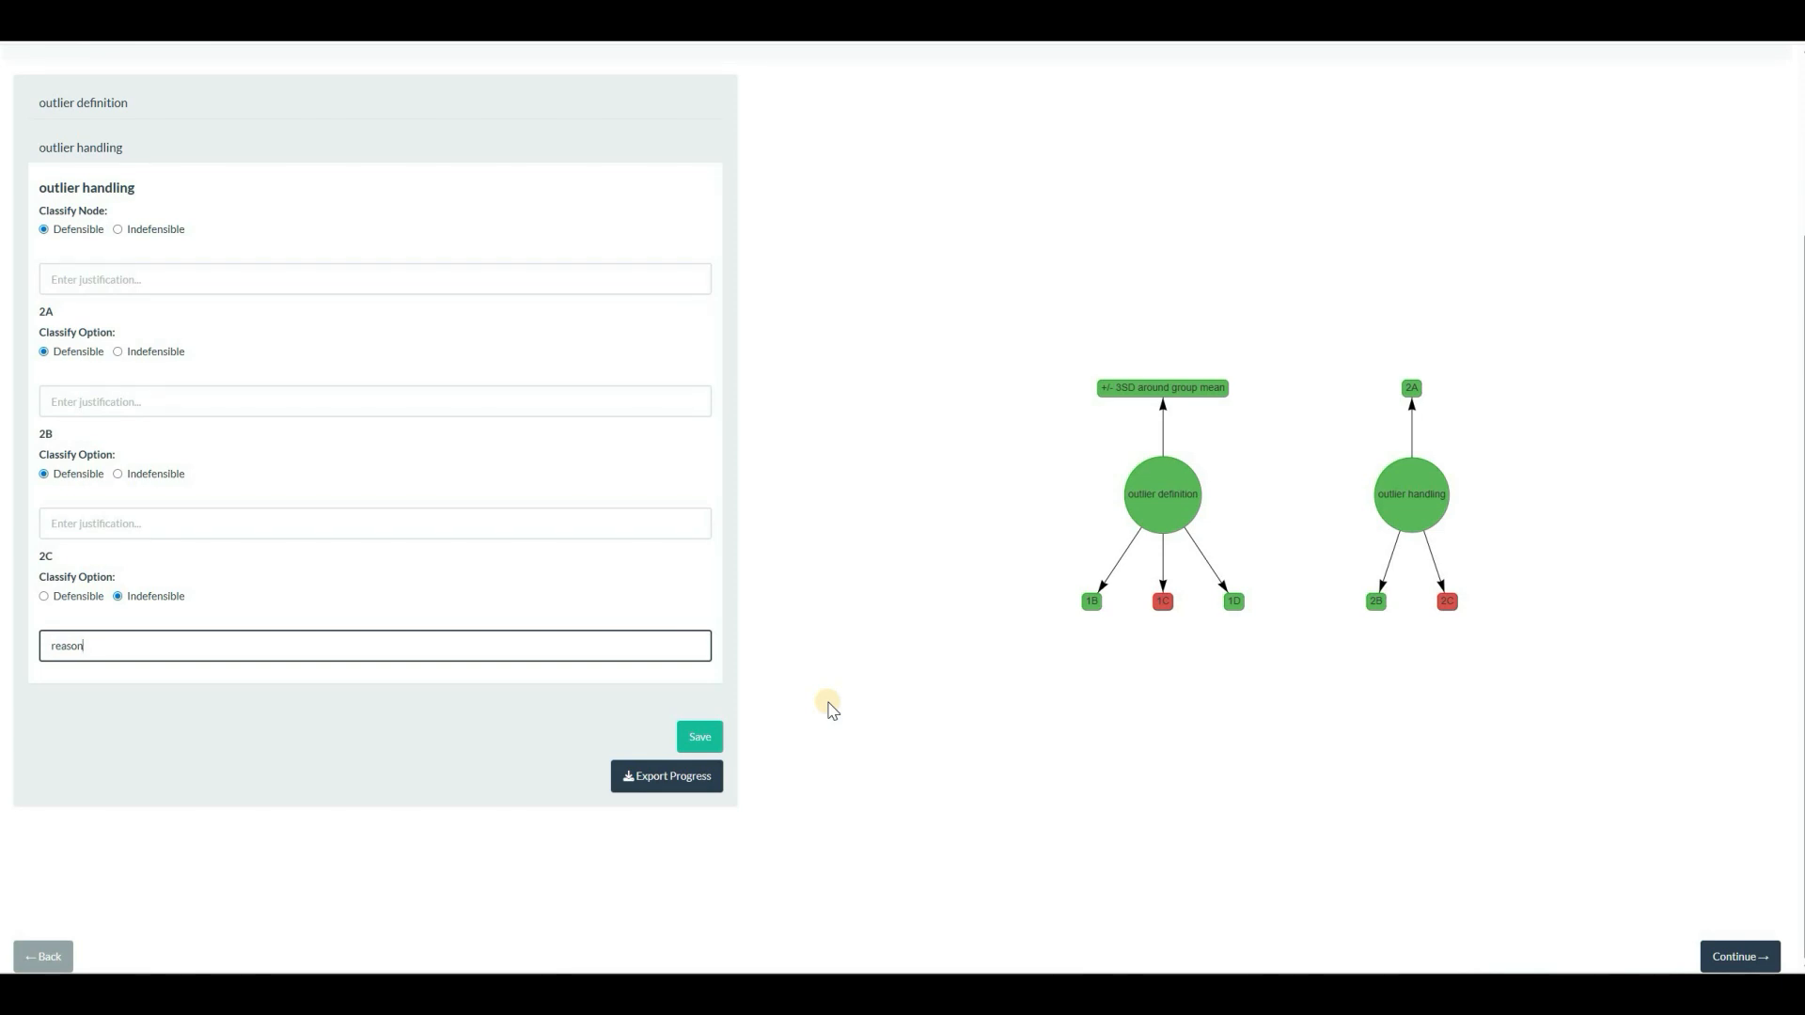
pyautogui.click(693, 746)
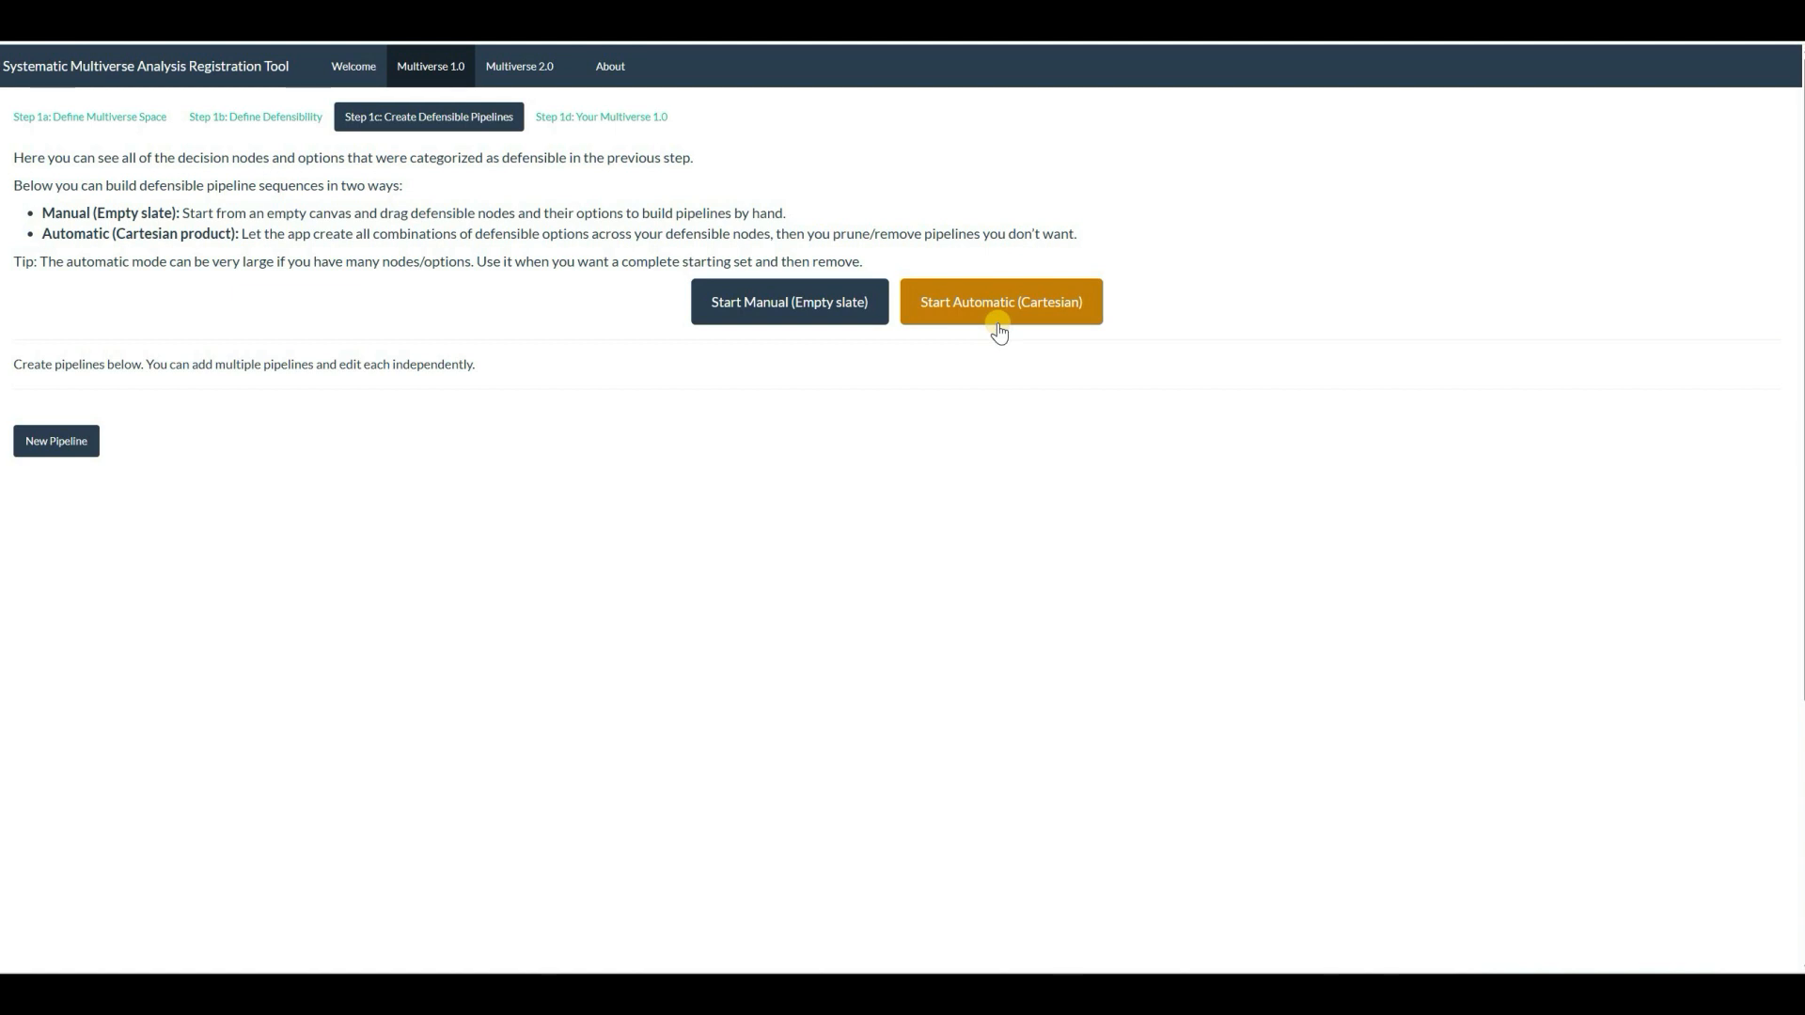
# Start manual pipeline creation from an empty slate, then add a first pipeline and expand it.
pyautogui.click(744, 311)
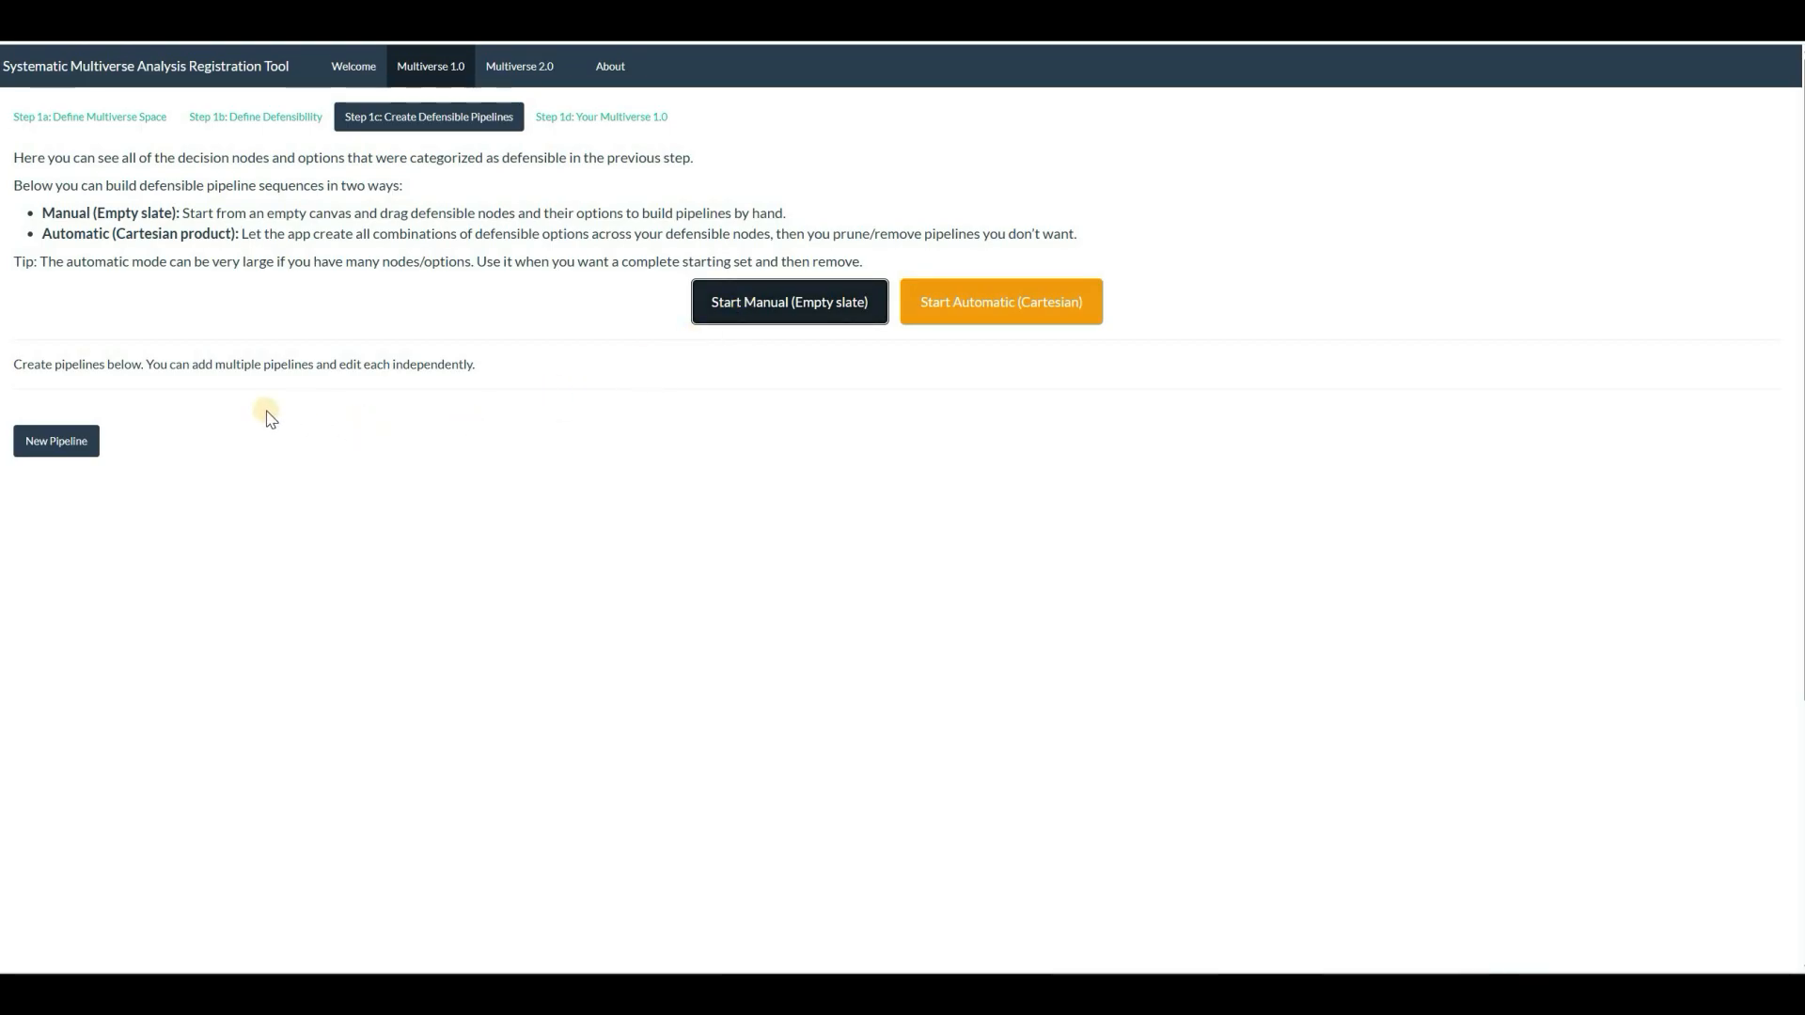
pyautogui.click(56, 444)
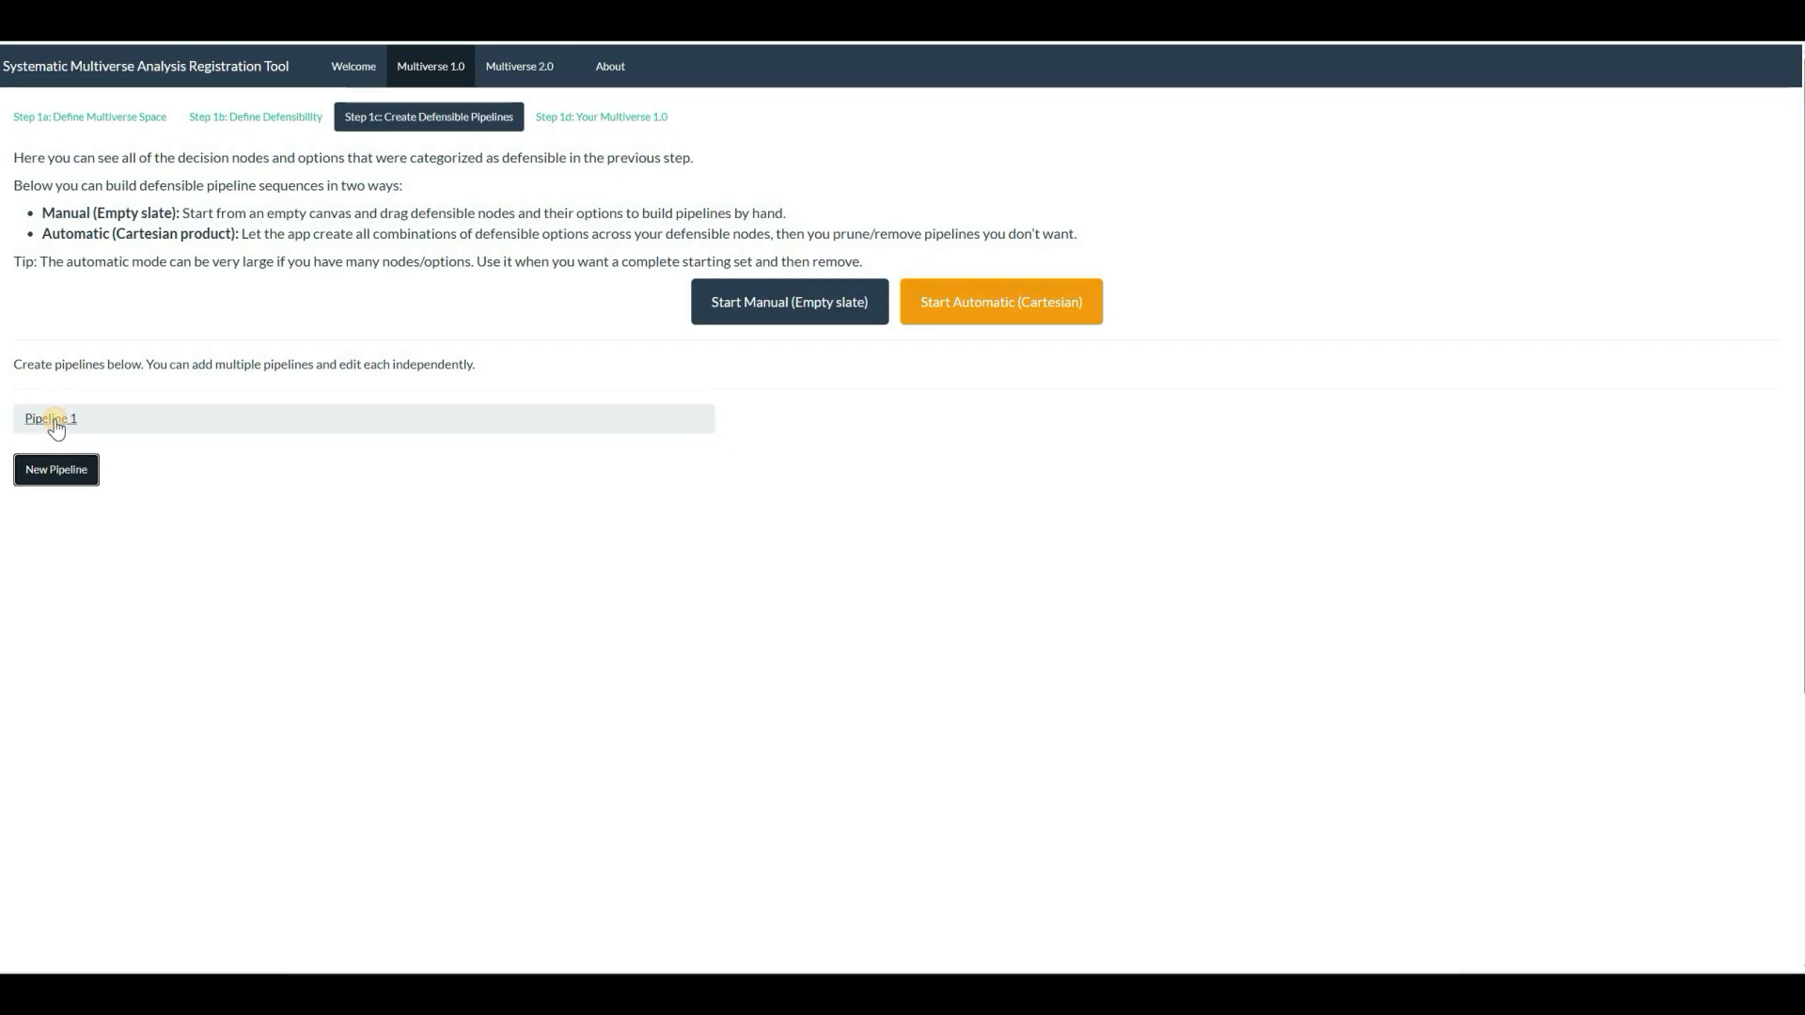
pyautogui.click(54, 421)
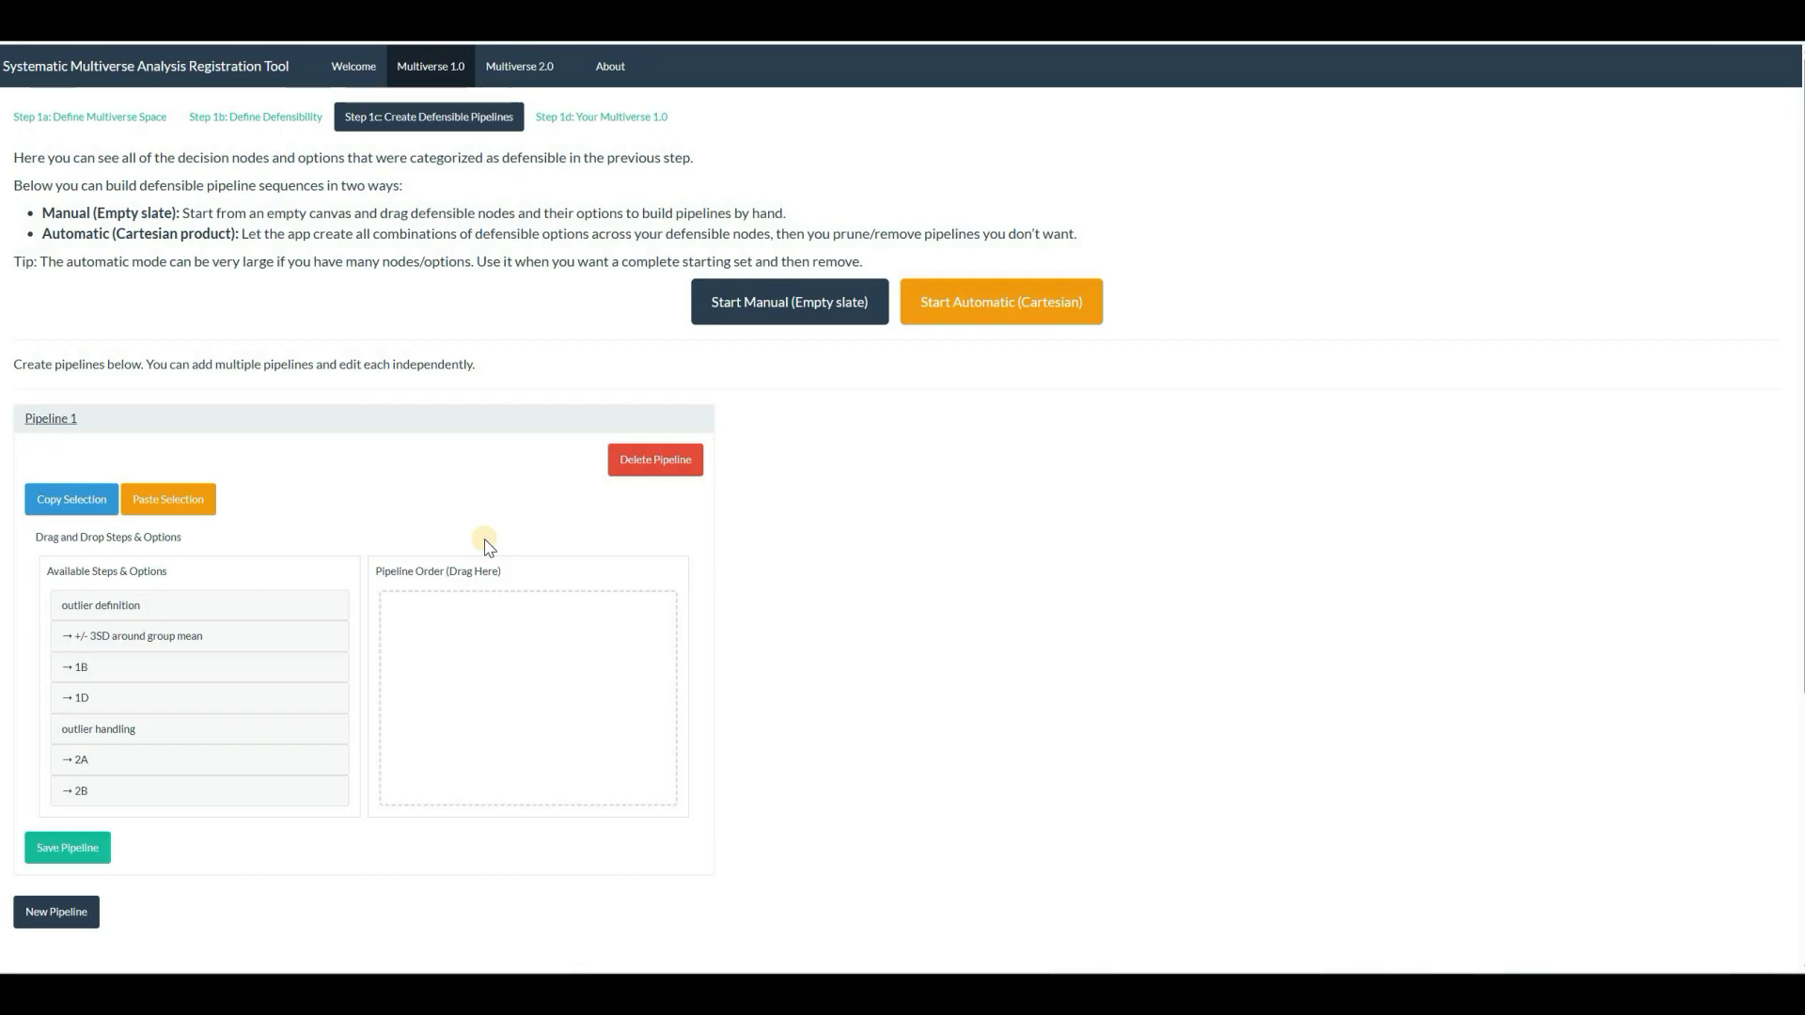
pyautogui.click(293, 637)
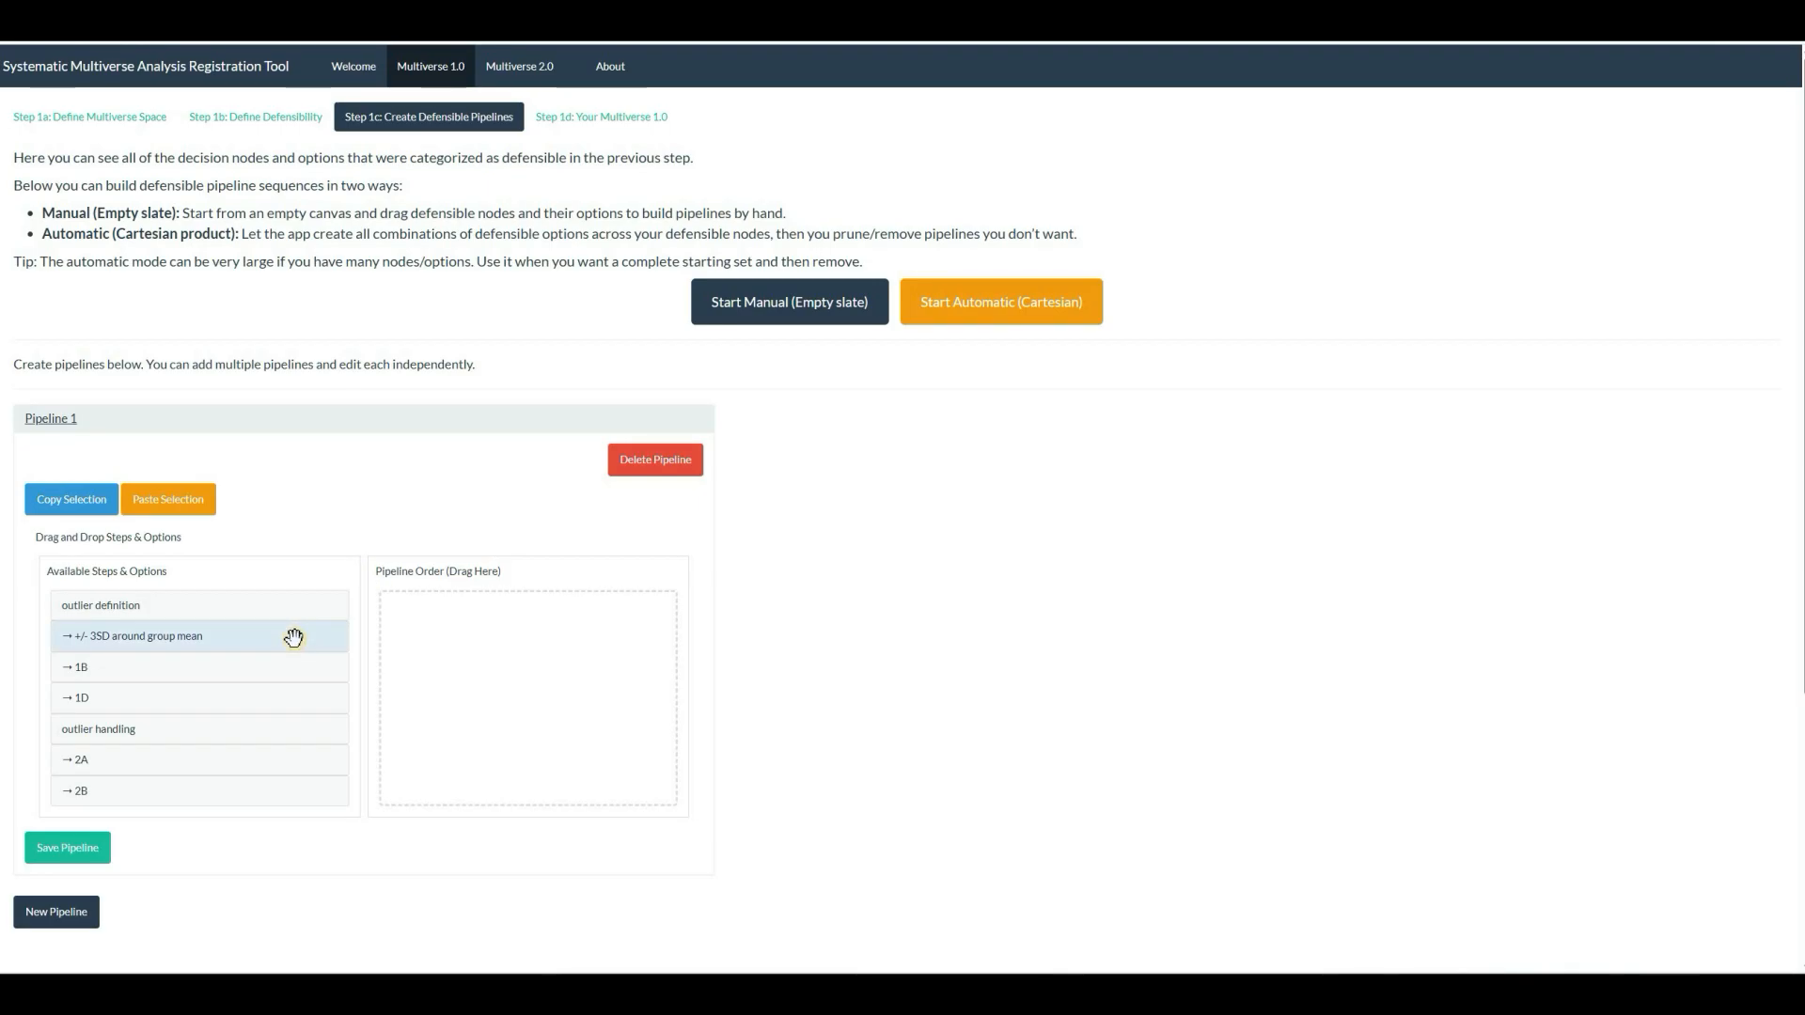
pyautogui.click(285, 685)
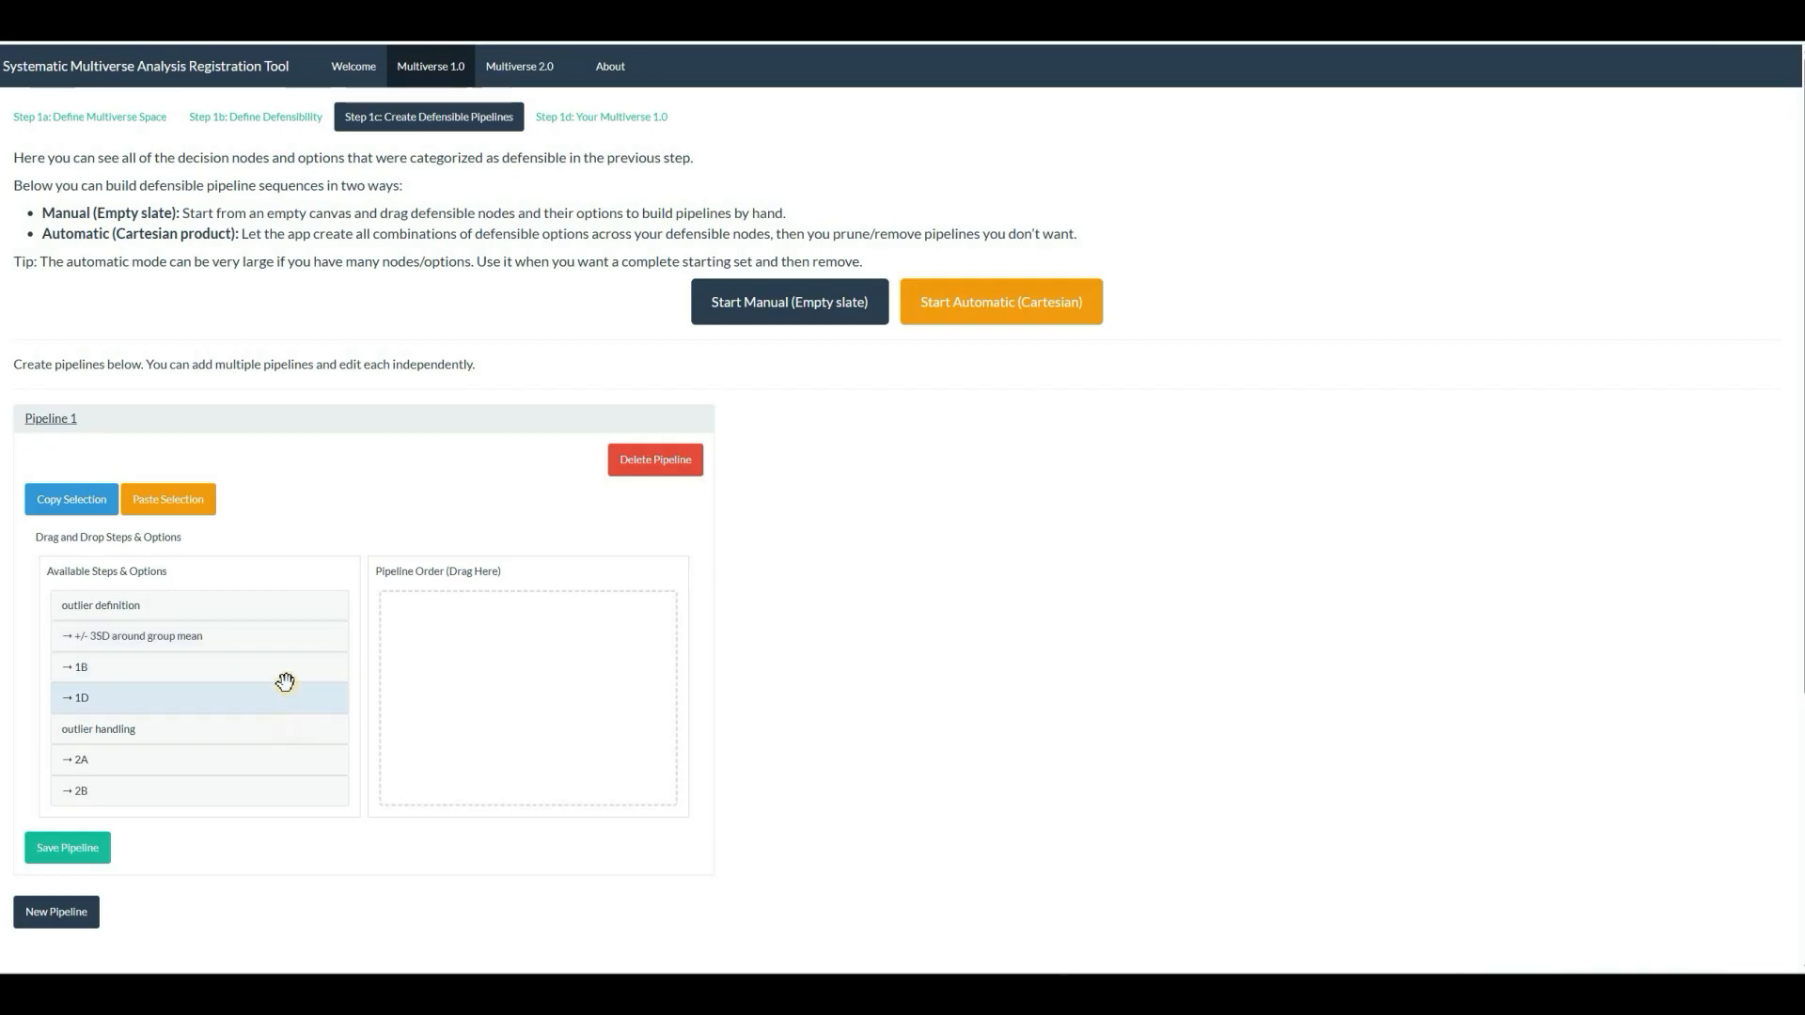
pyautogui.click(280, 598)
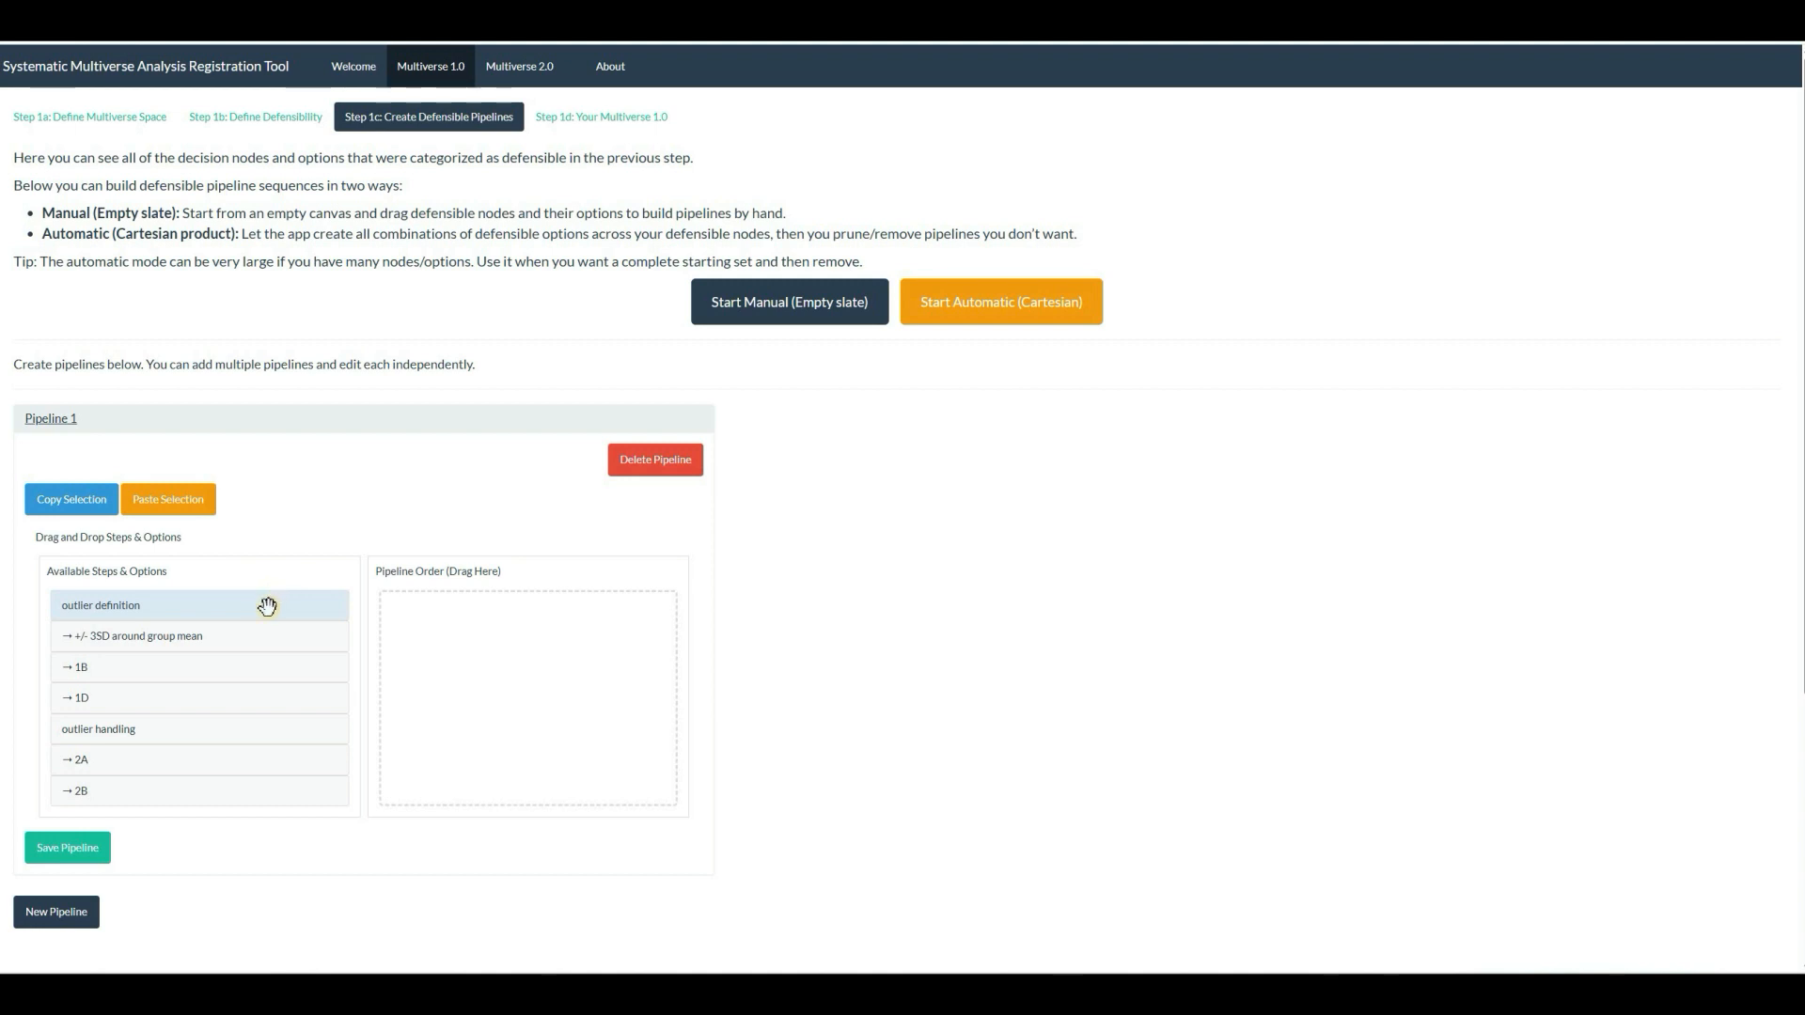
# Order the first pipeline as outlier definition, +/- 3SD around group mean, outlier handling and 2A, and save it.
pyautogui.moveTo(242, 615); pyautogui.dragTo(475, 609)
pyautogui.moveTo(310, 612); pyautogui.dragTo(463, 632)
pyautogui.moveTo(319, 659); pyautogui.dragTo(381, 676)
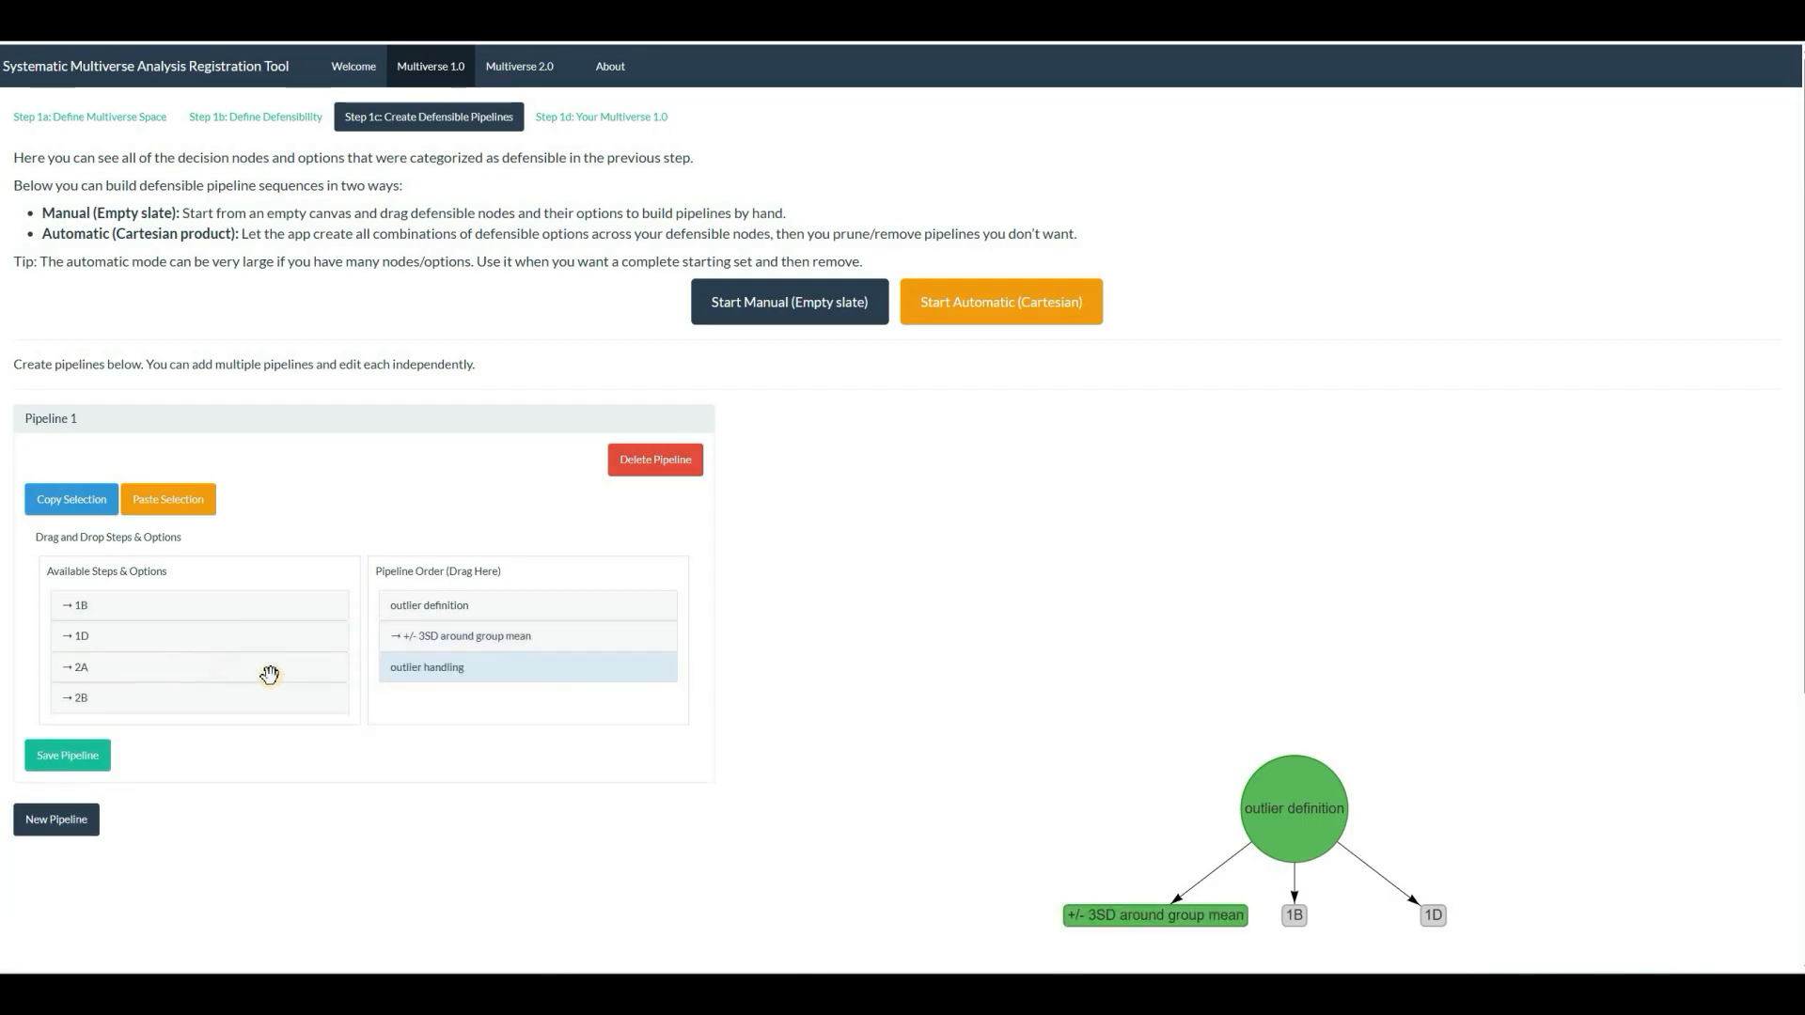
pyautogui.moveTo(268, 671); pyautogui.dragTo(454, 700)
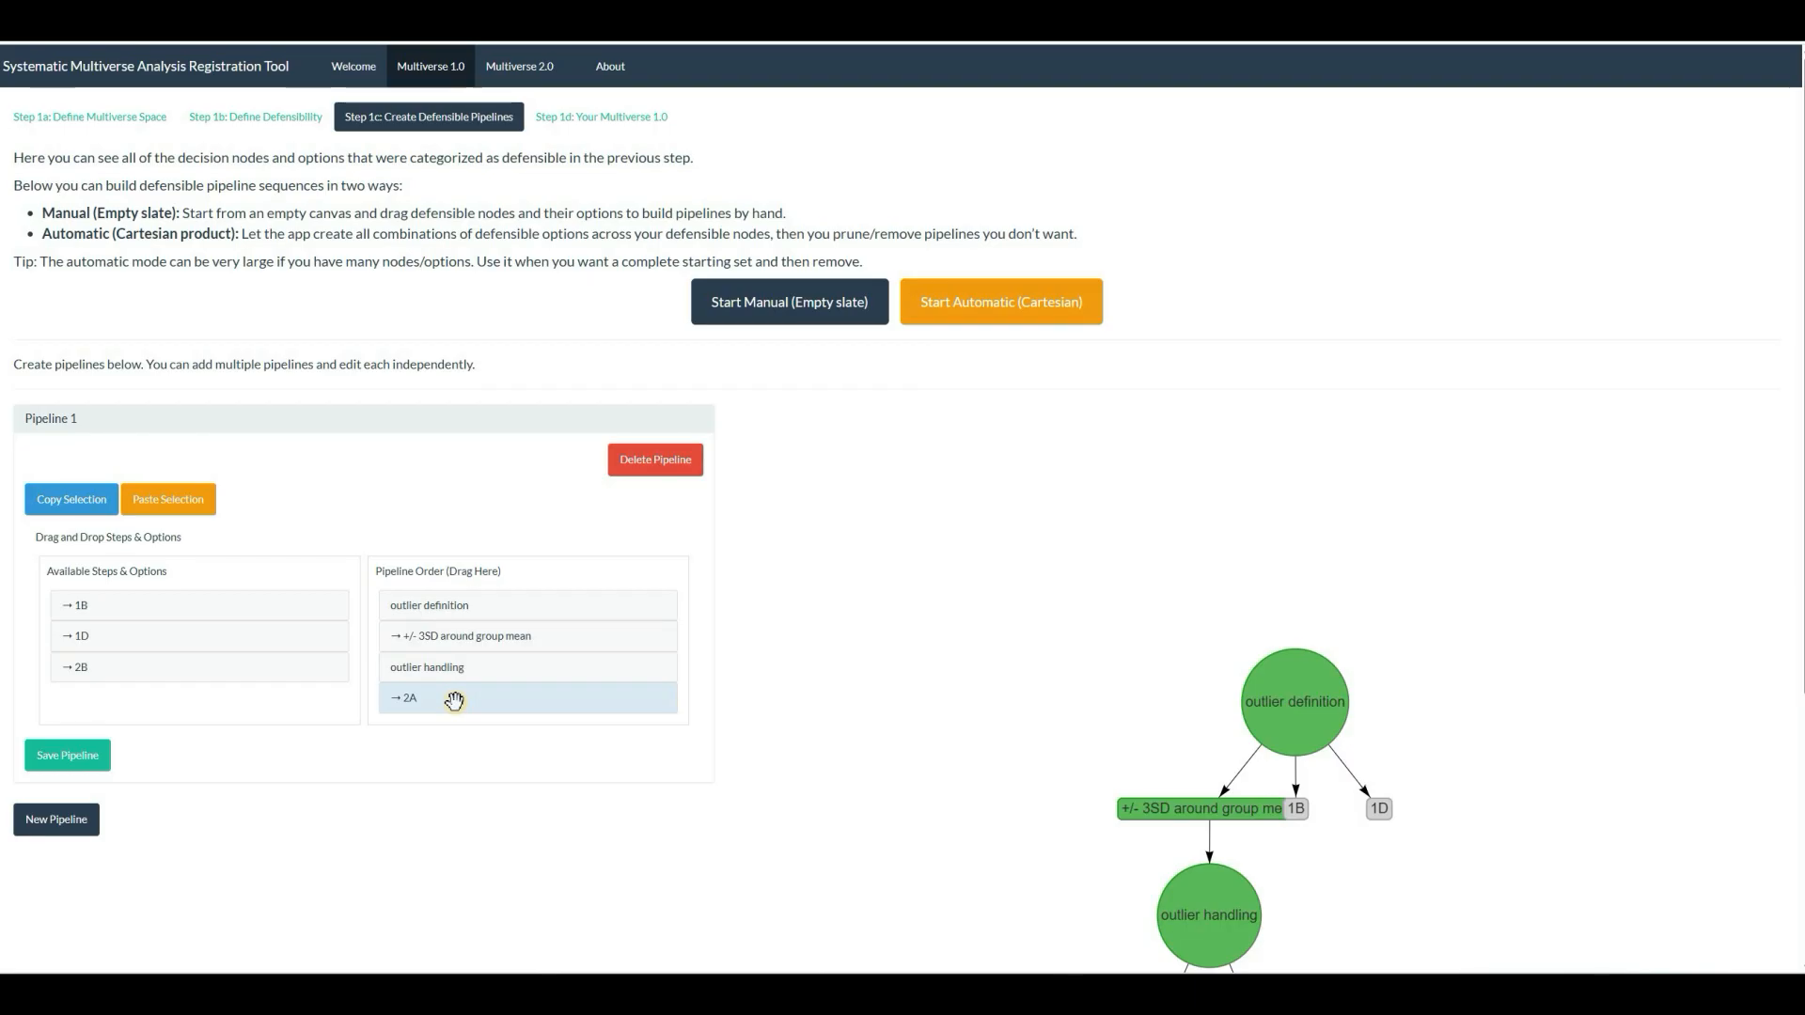
pyautogui.click(76, 759)
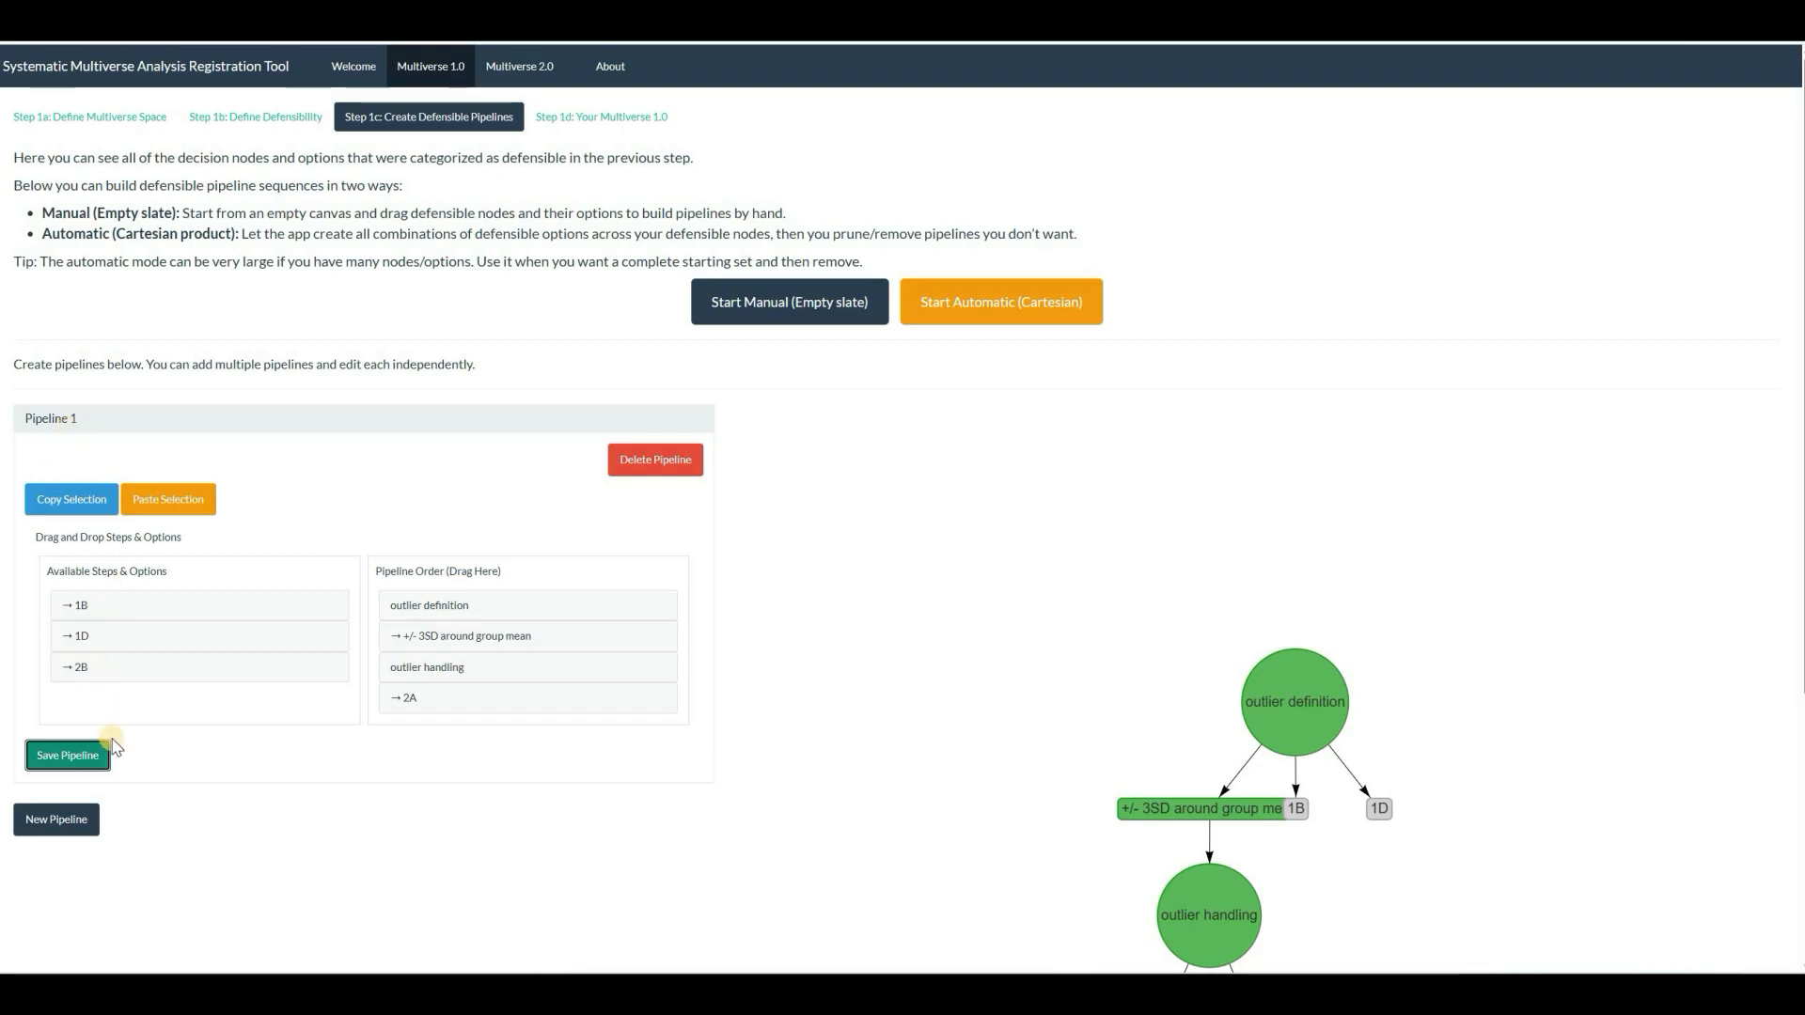
# Add a second pipeline ordered as outlier definition, +/- 3SD around group mean, outlier handling and 2B, and save it.
pyautogui.click(73, 823)
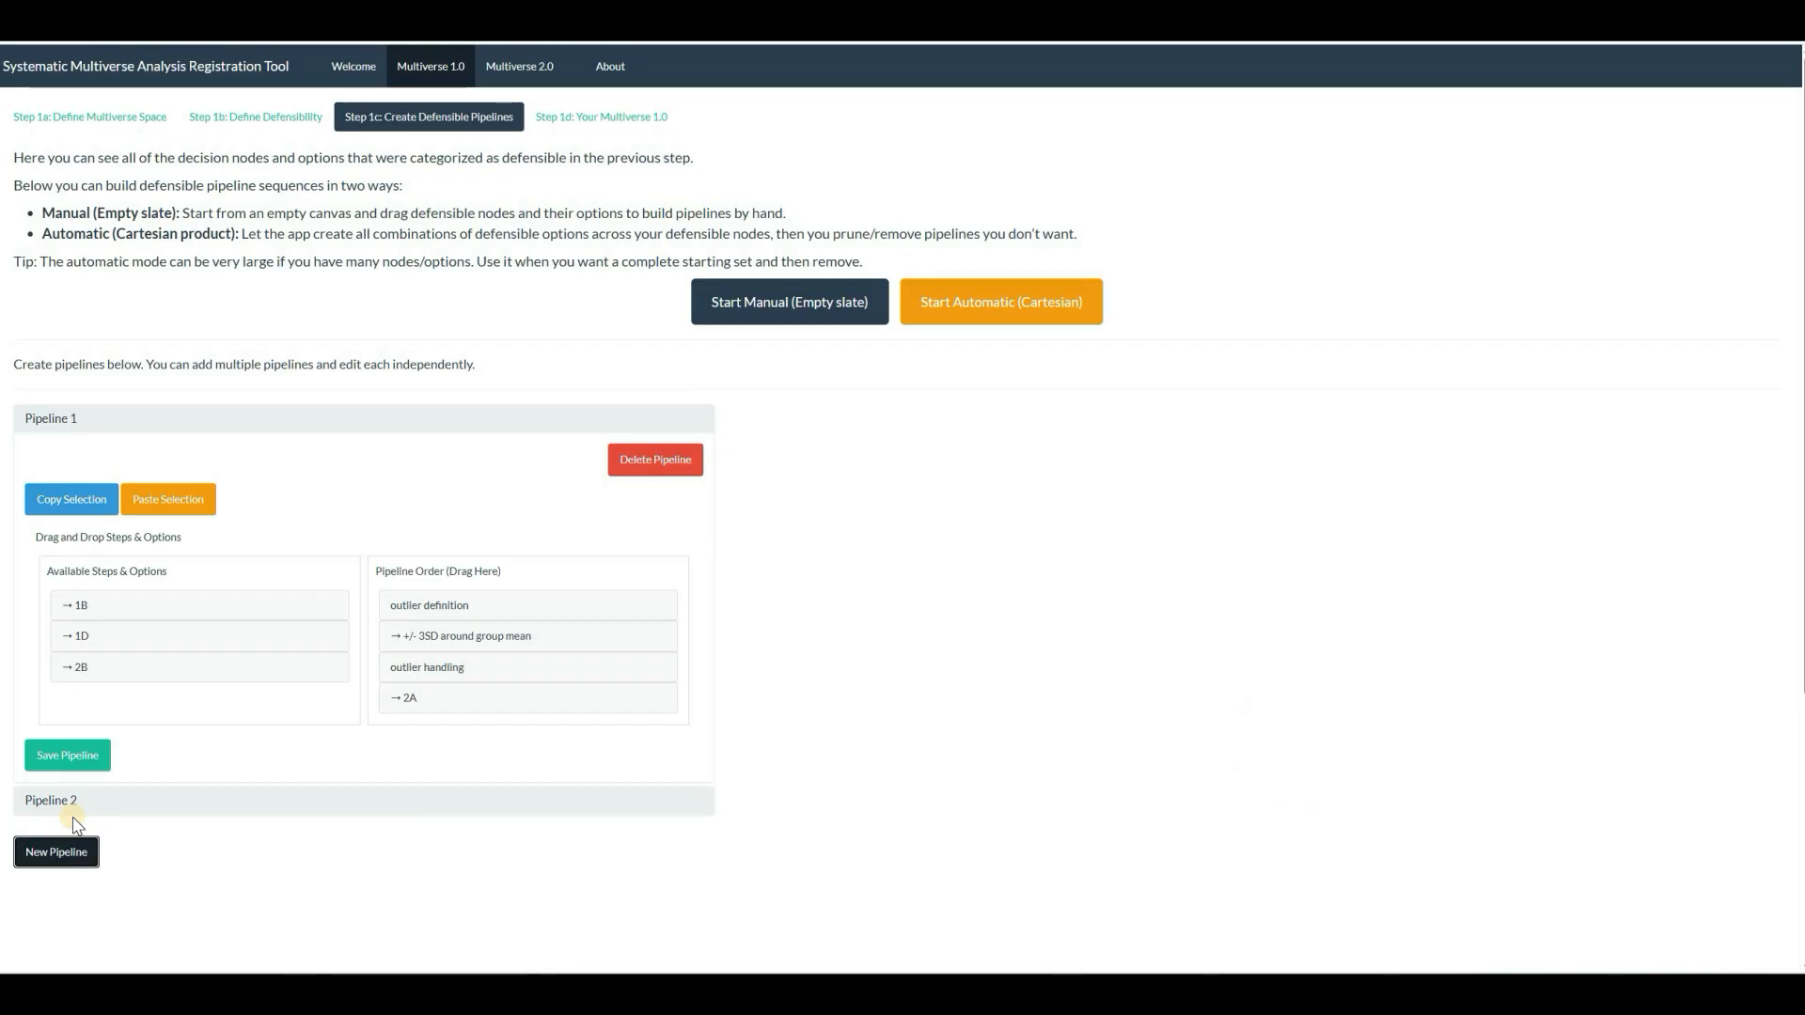
pyautogui.click(41, 798)
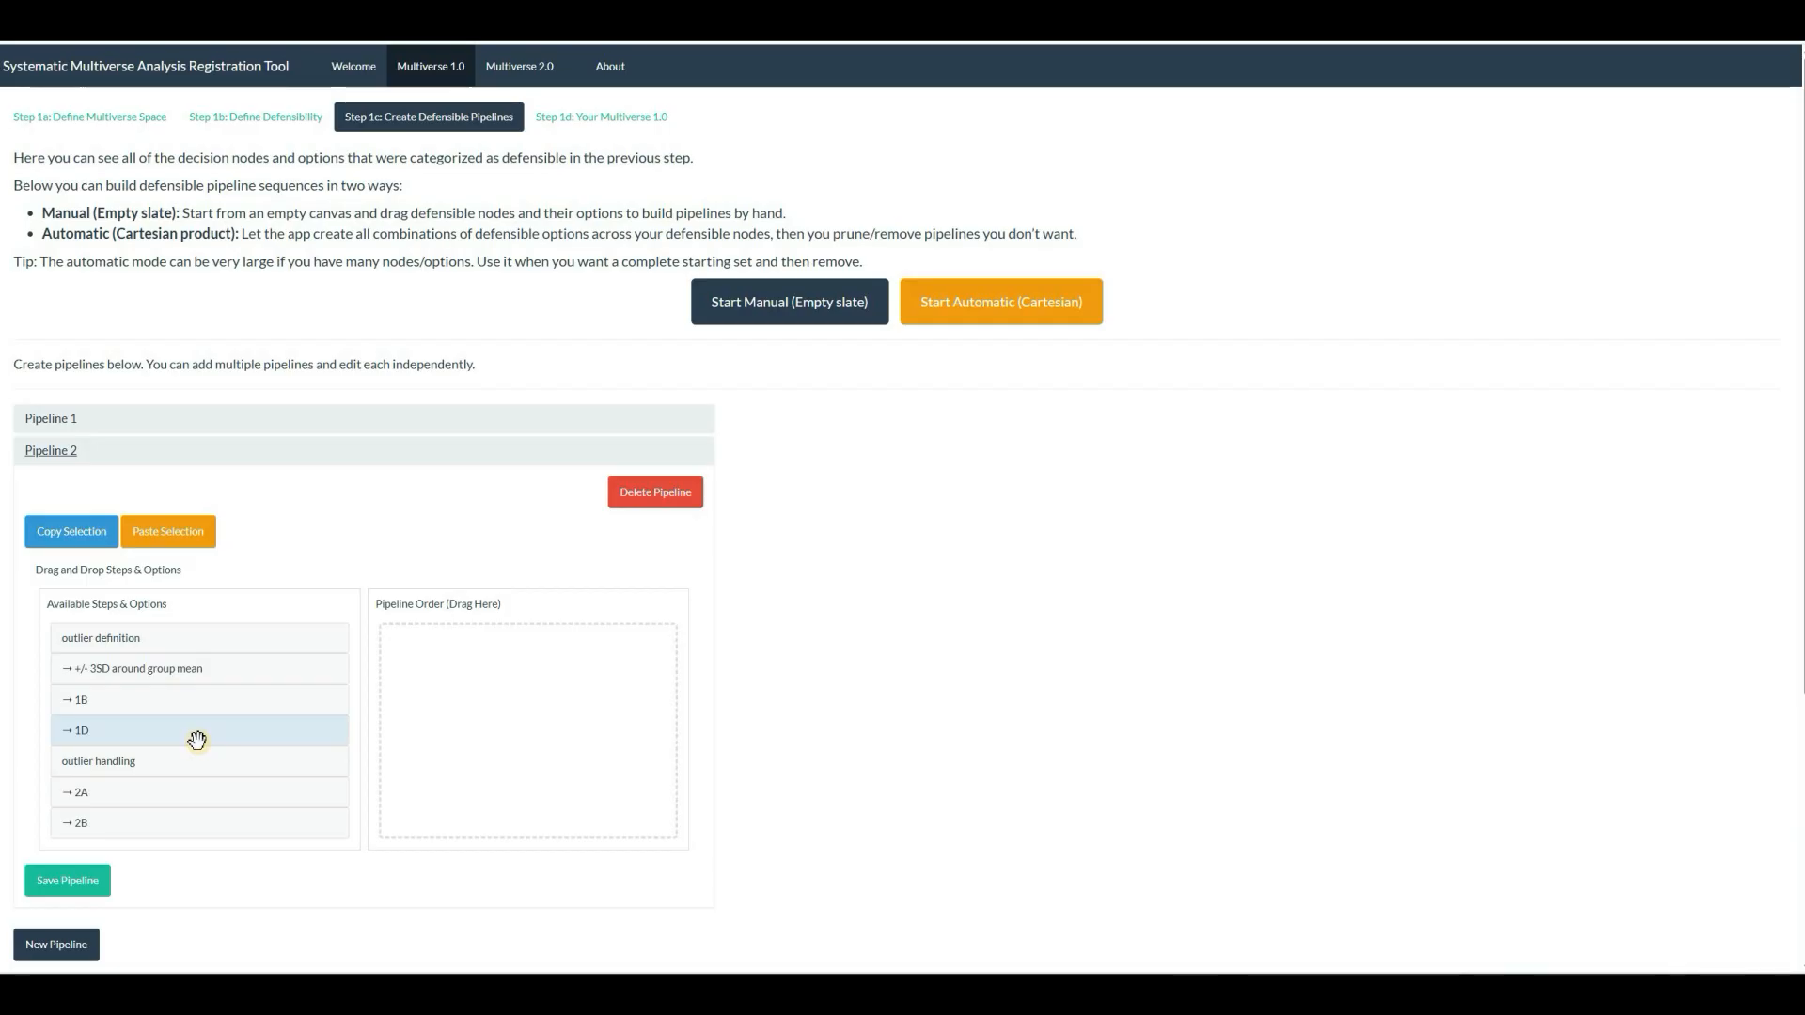
pyautogui.scroll(-1, 197, 740)
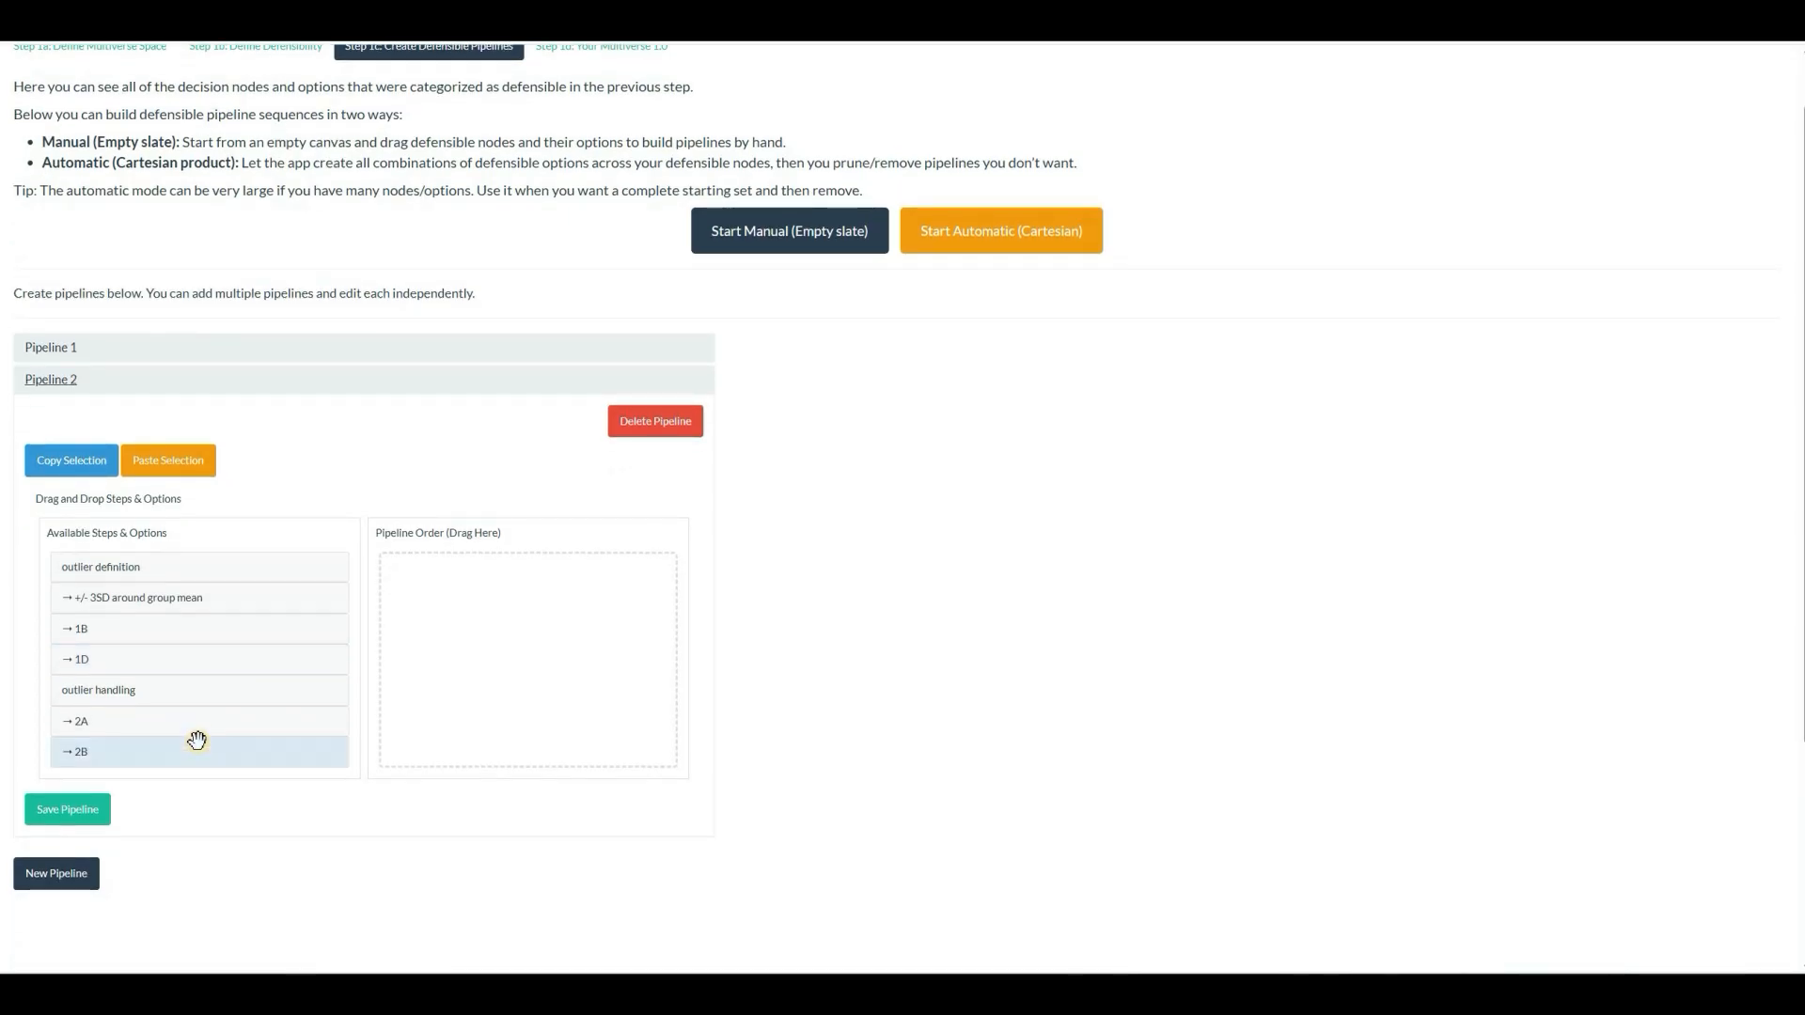
pyautogui.moveTo(132, 568); pyautogui.dragTo(457, 596)
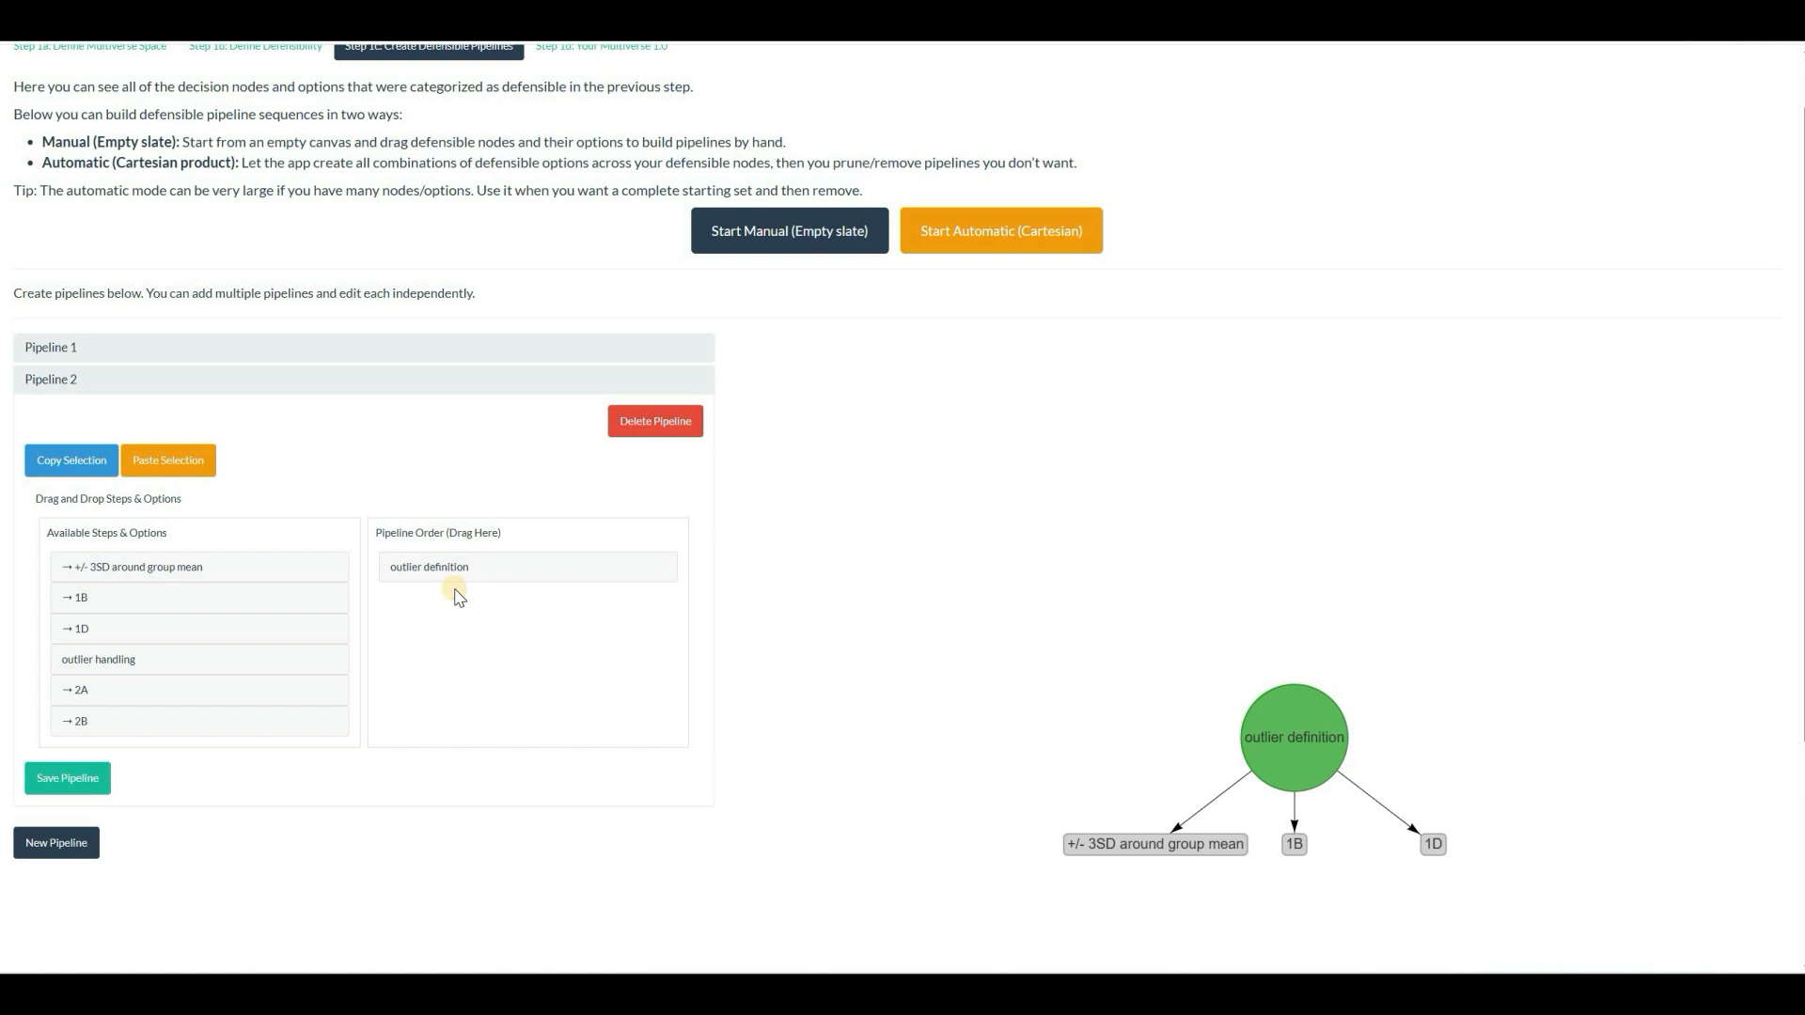
pyautogui.moveTo(173, 568); pyautogui.dragTo(443, 610)
pyautogui.moveTo(273, 636); pyautogui.dragTo(470, 670)
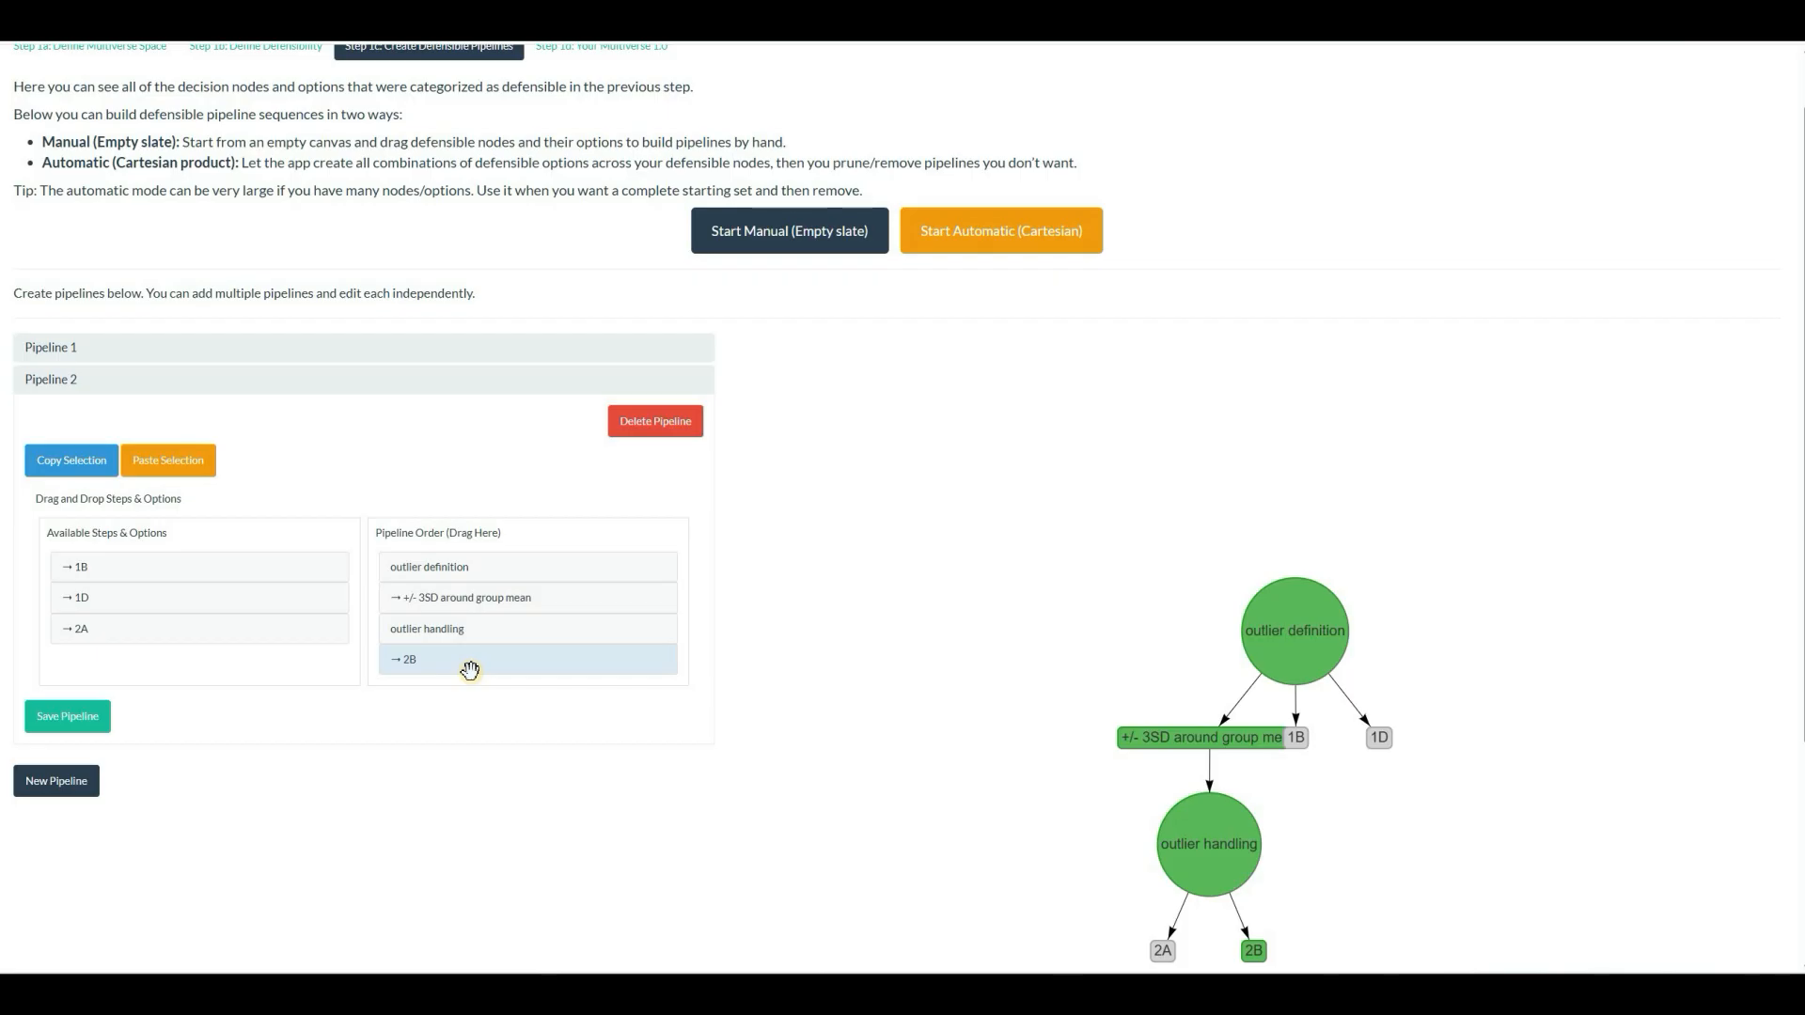
pyautogui.click(104, 477)
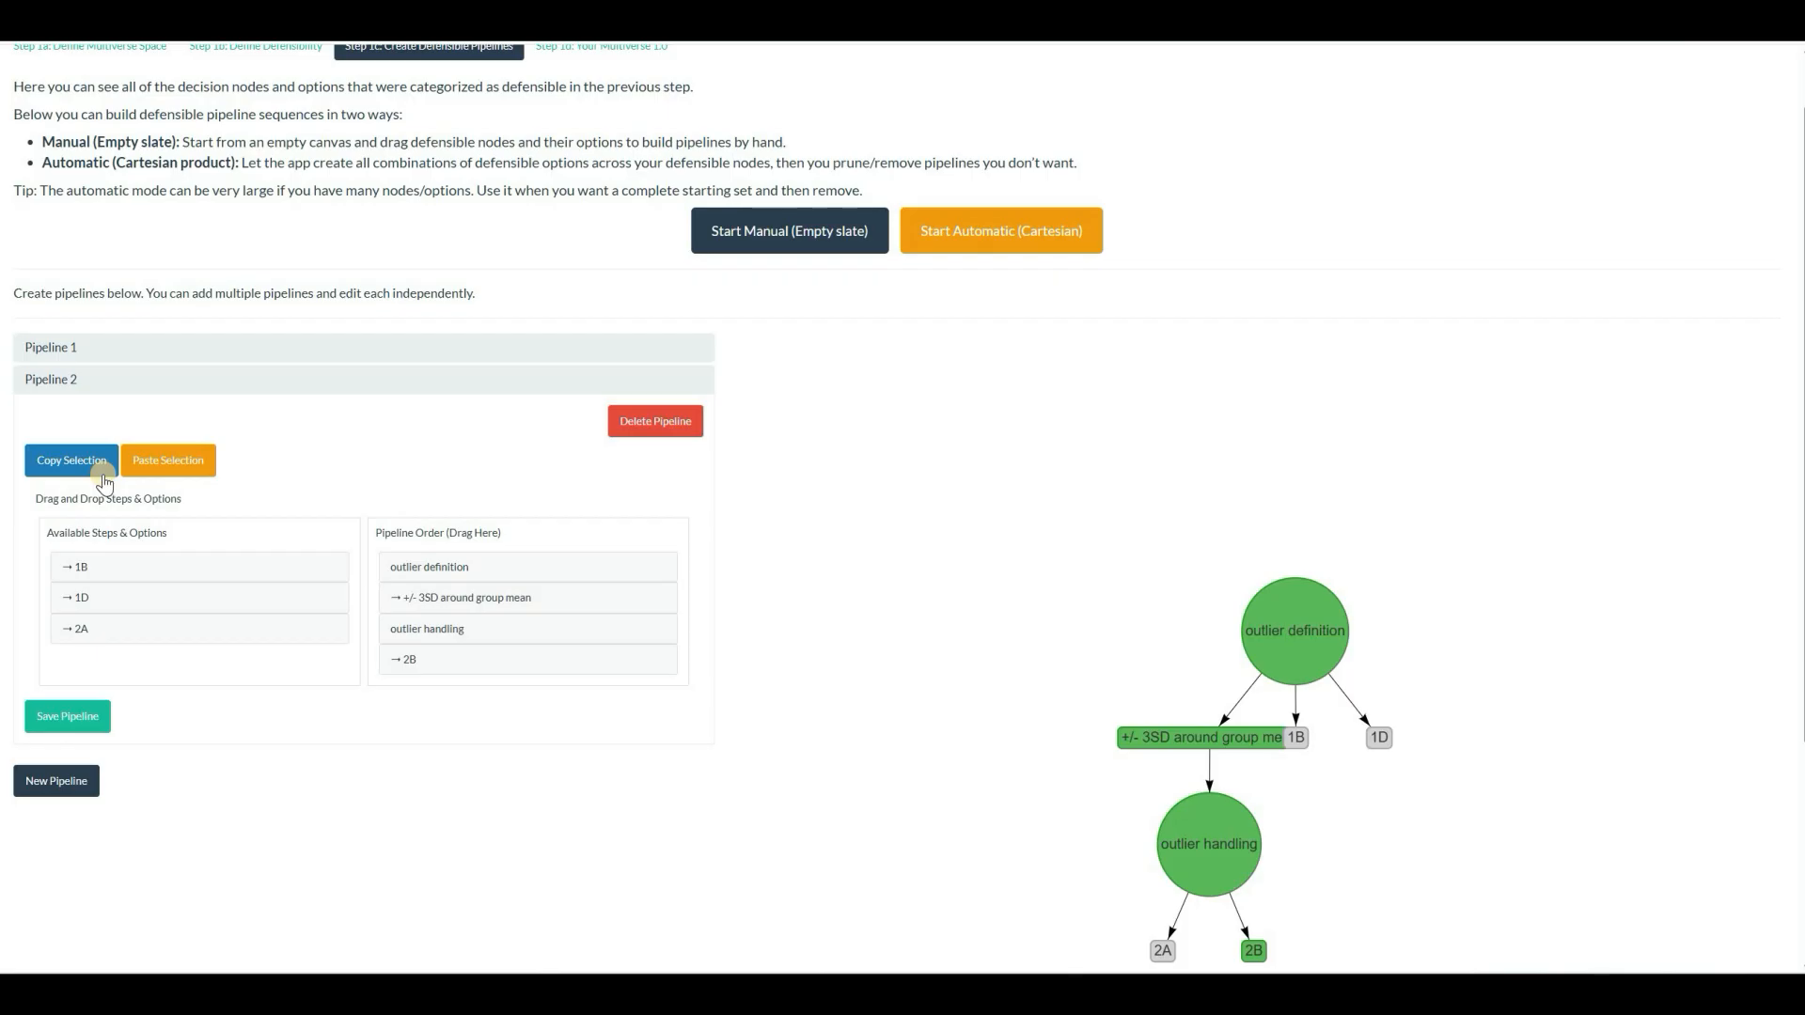
pyautogui.click(71, 718)
# Start automatic pipeline creation and generate the Cartesian product of all defensible options in the fixed node order.
pyautogui.click(1002, 250)
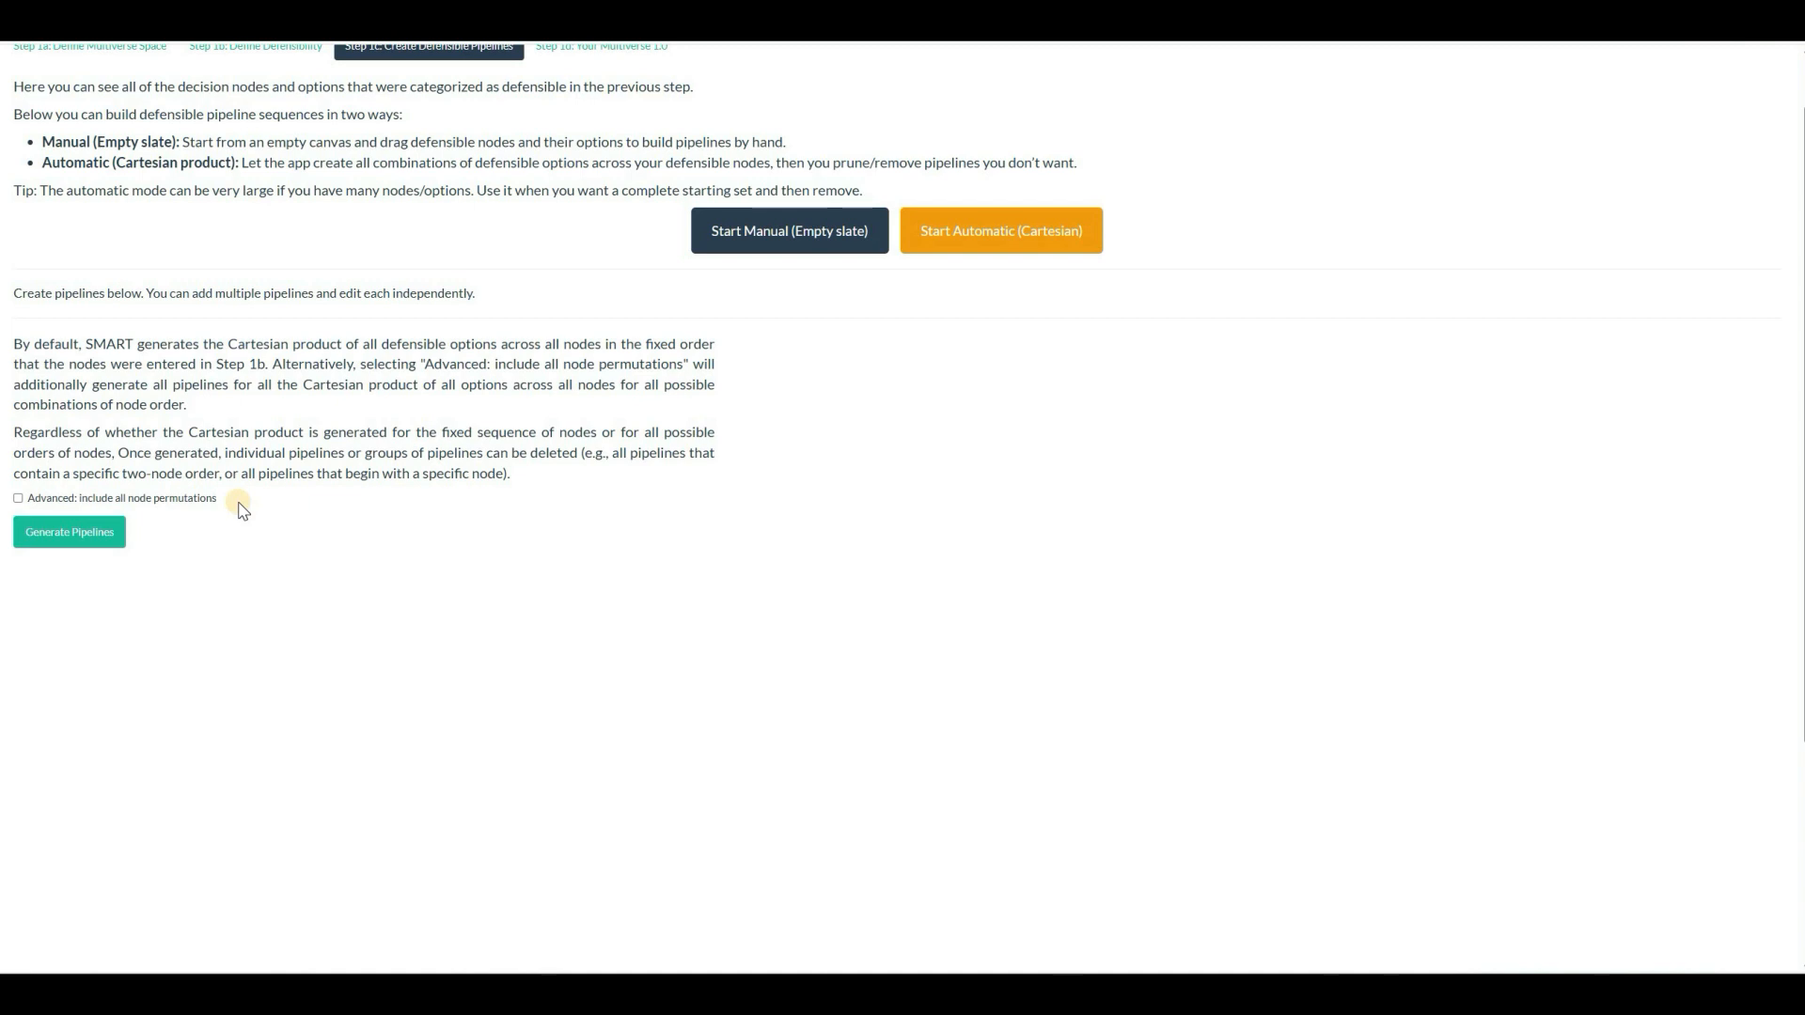
pyautogui.click(107, 536)
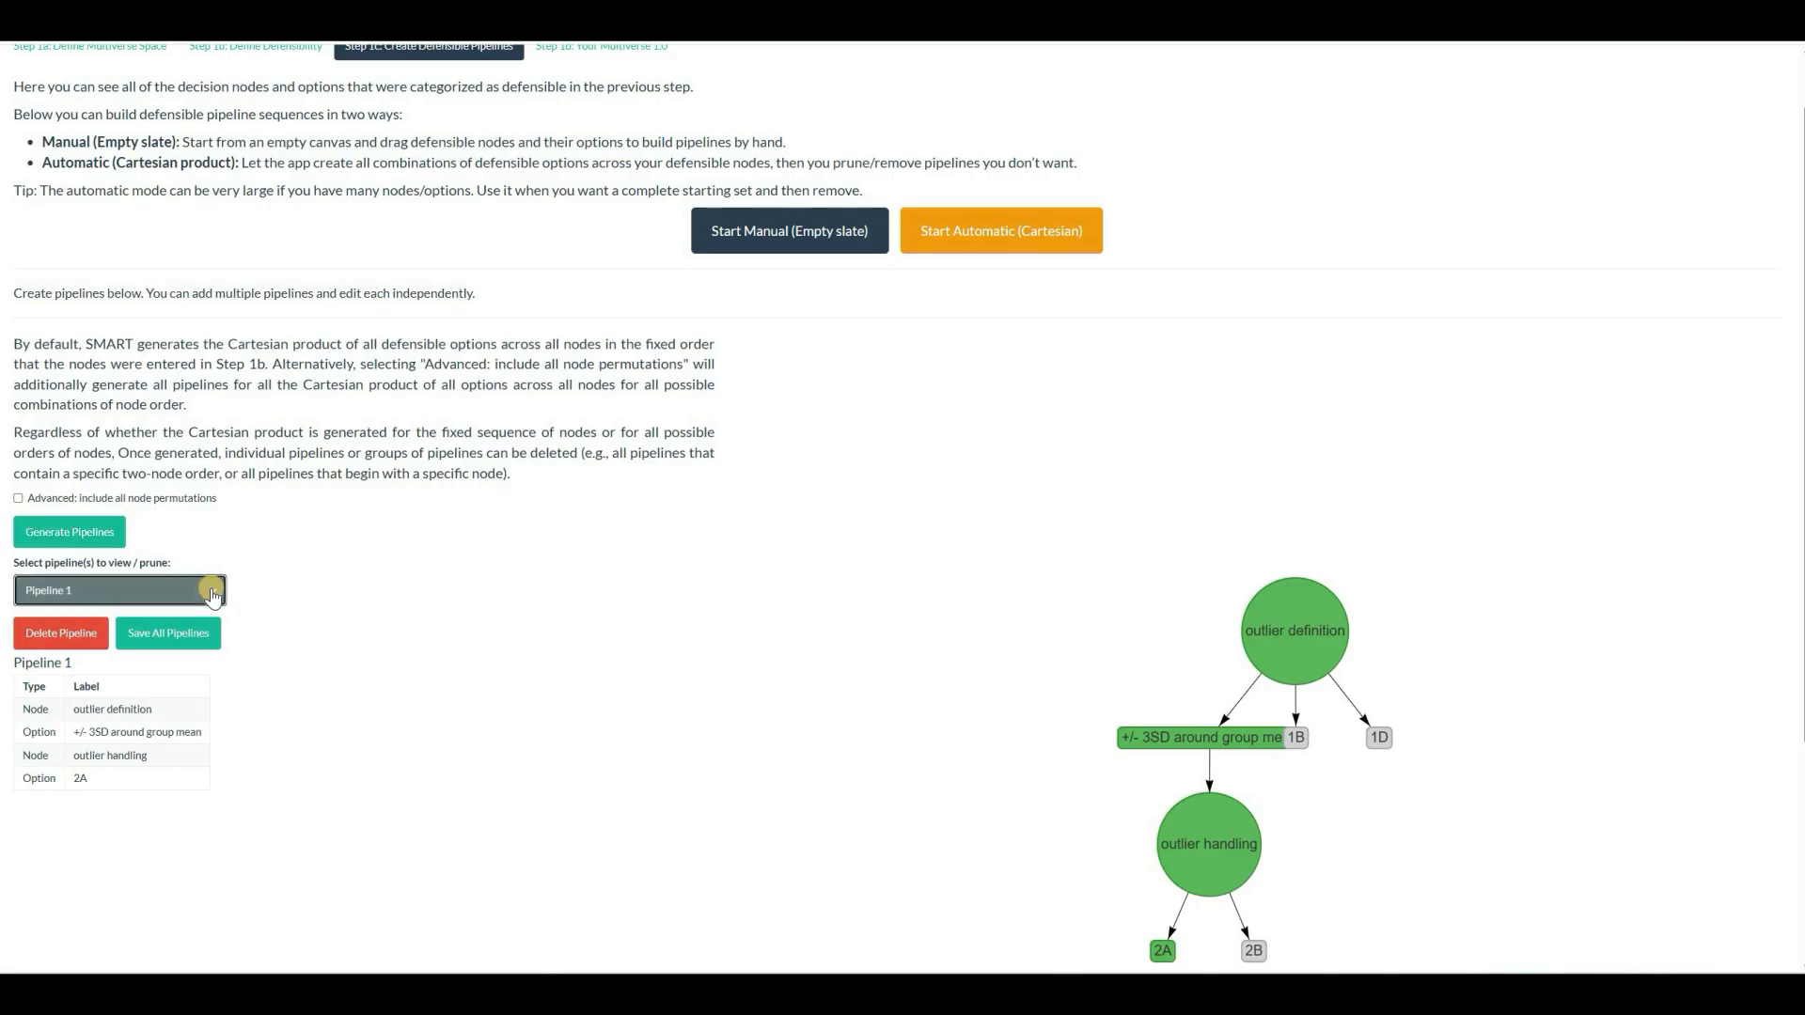
# Select Pipeline 3 in addition to Pipeline 1 among the generated pipelines and delete the selection.
pyautogui.click(212, 592)
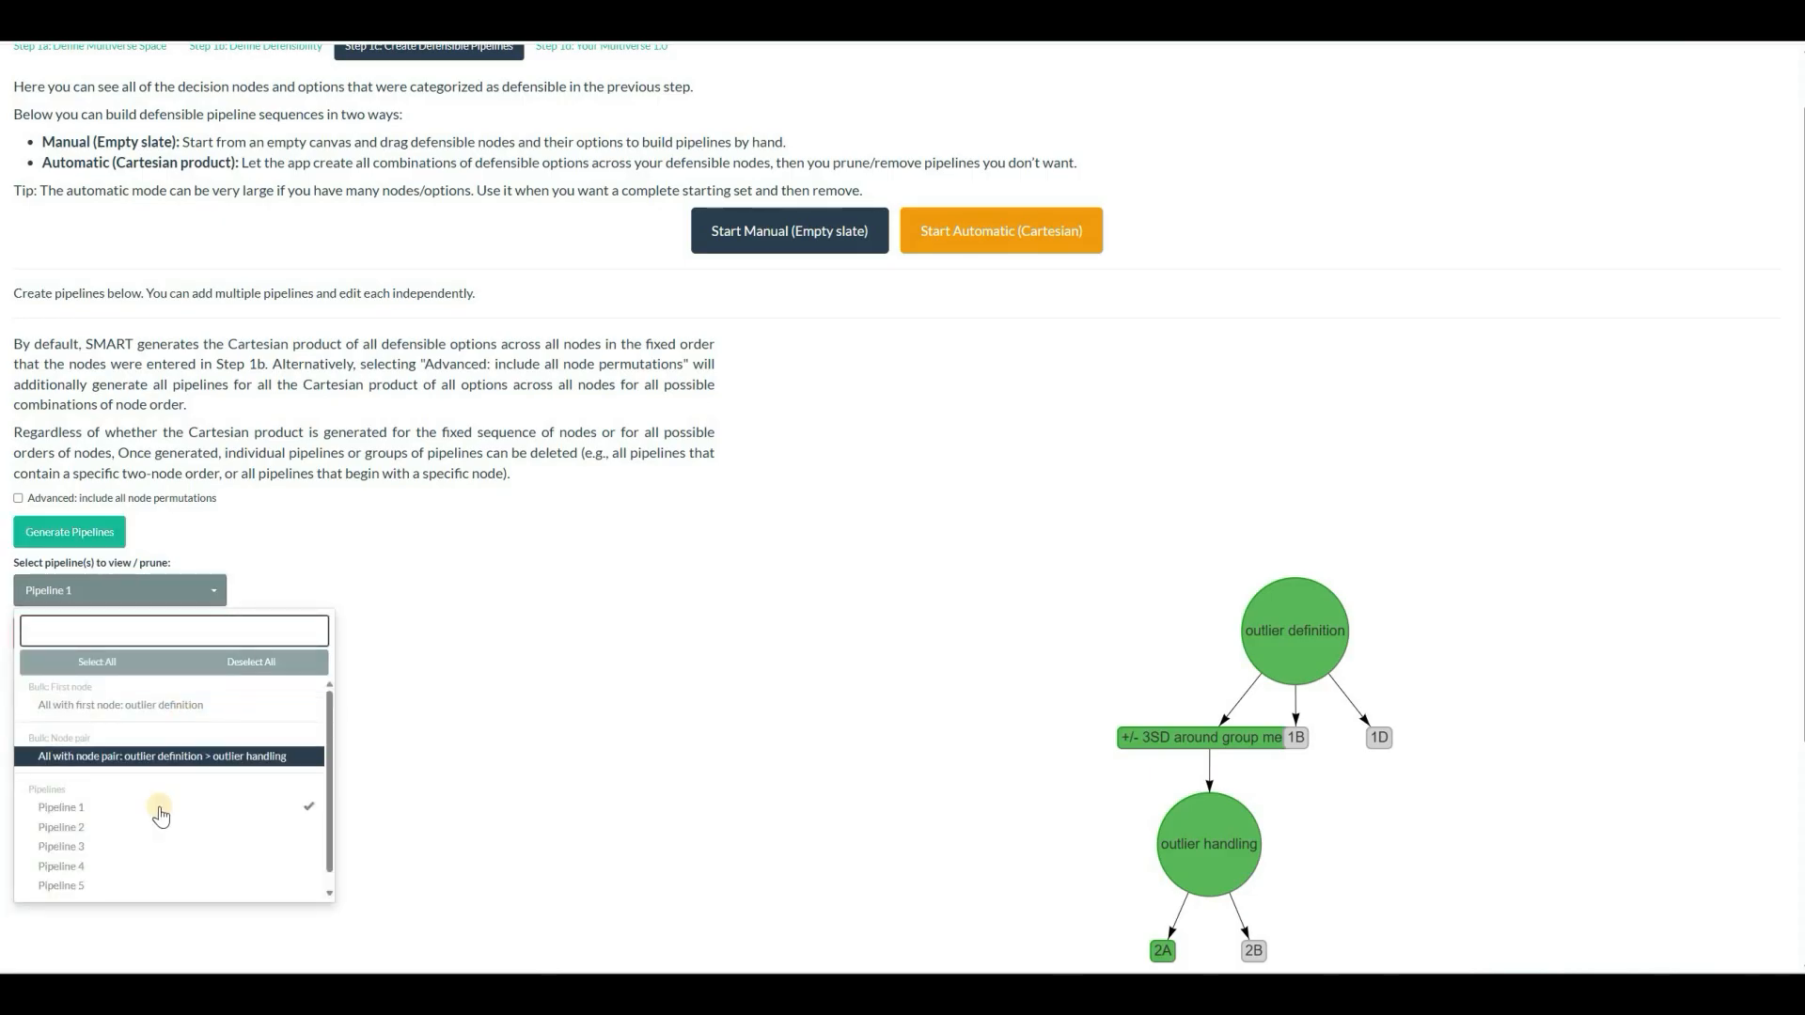
pyautogui.scroll(-1, 153, 818)
pyautogui.click(151, 830)
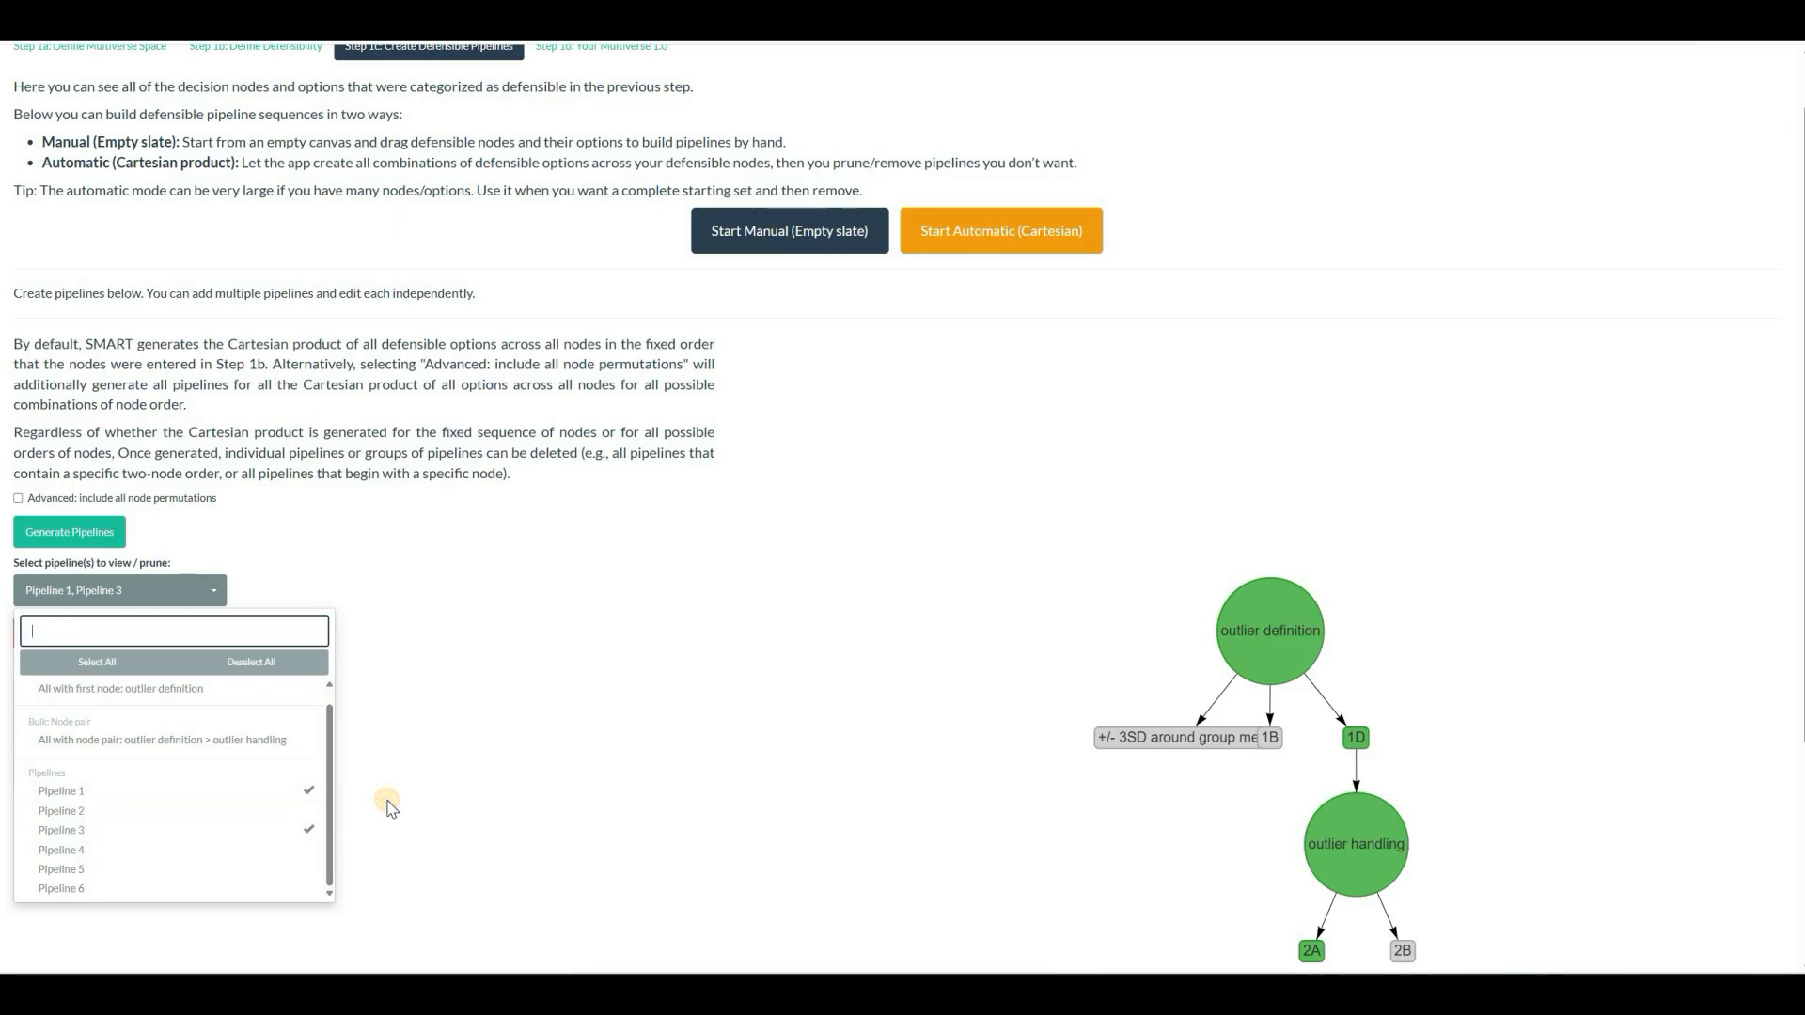
pyautogui.click(391, 807)
pyautogui.click(74, 649)
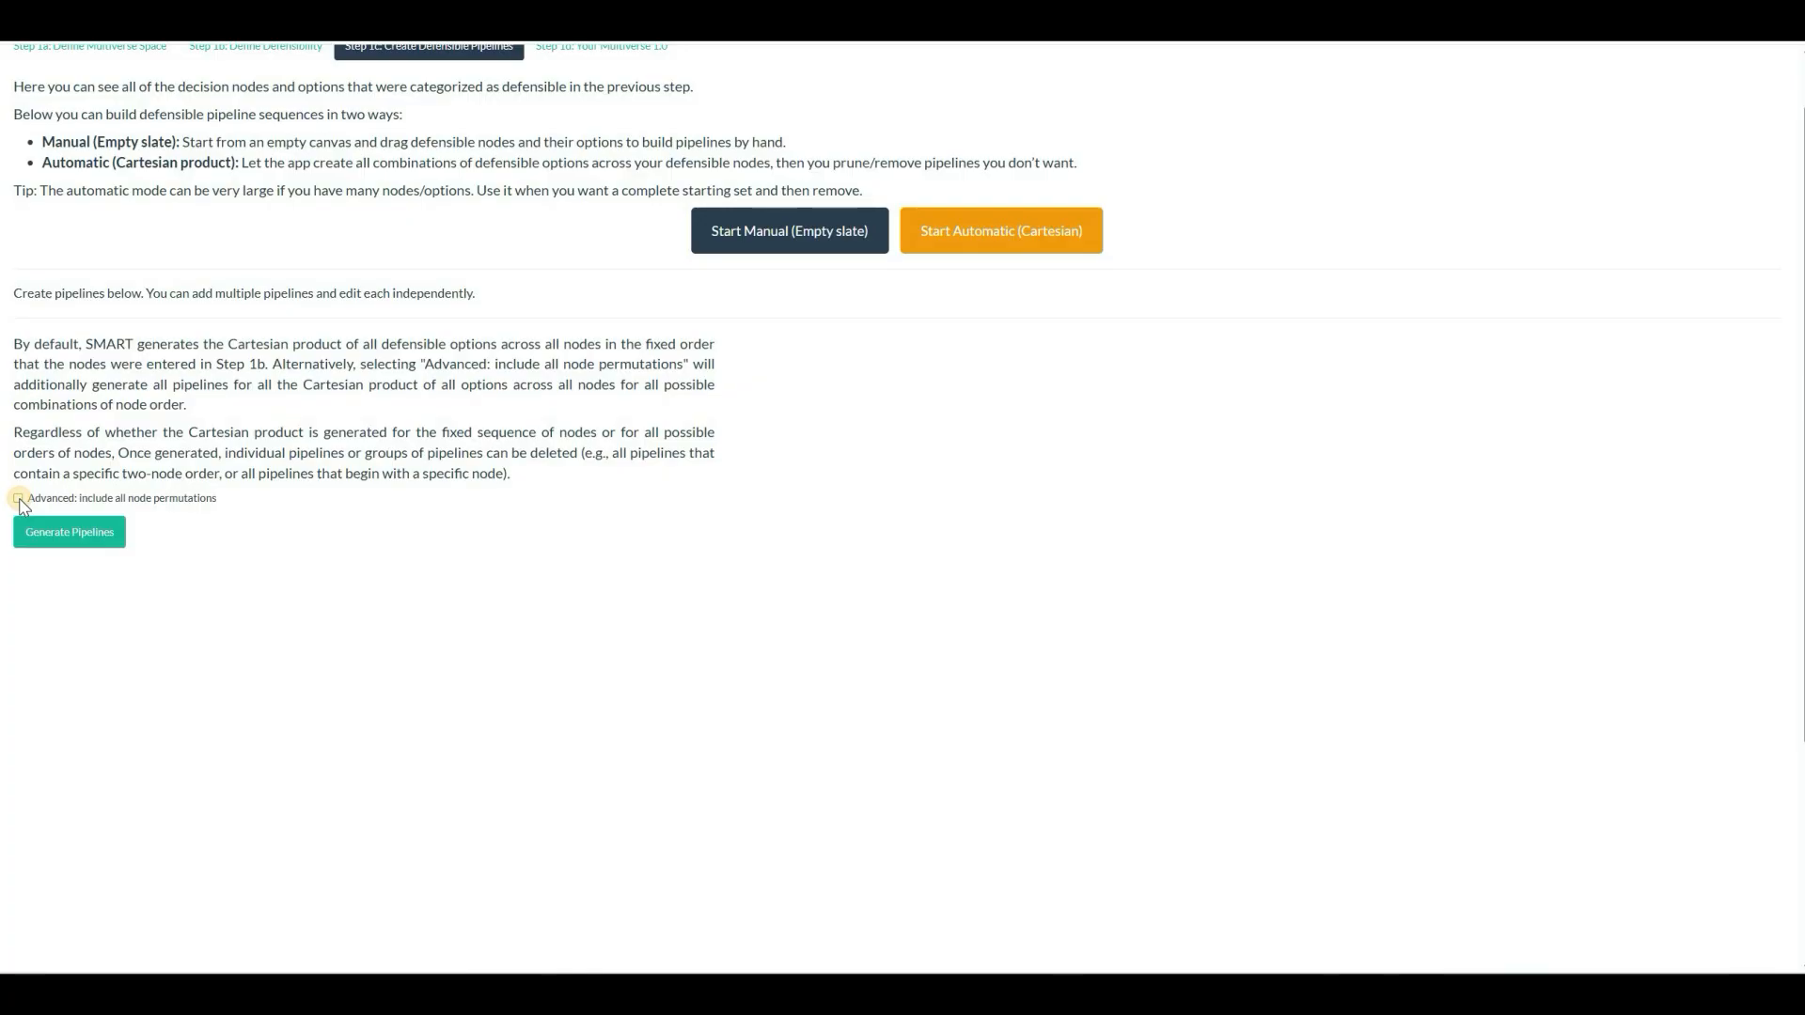
# Include all node permutations, accept the size warning, and generate the pipelines again.
pyautogui.click(18, 498)
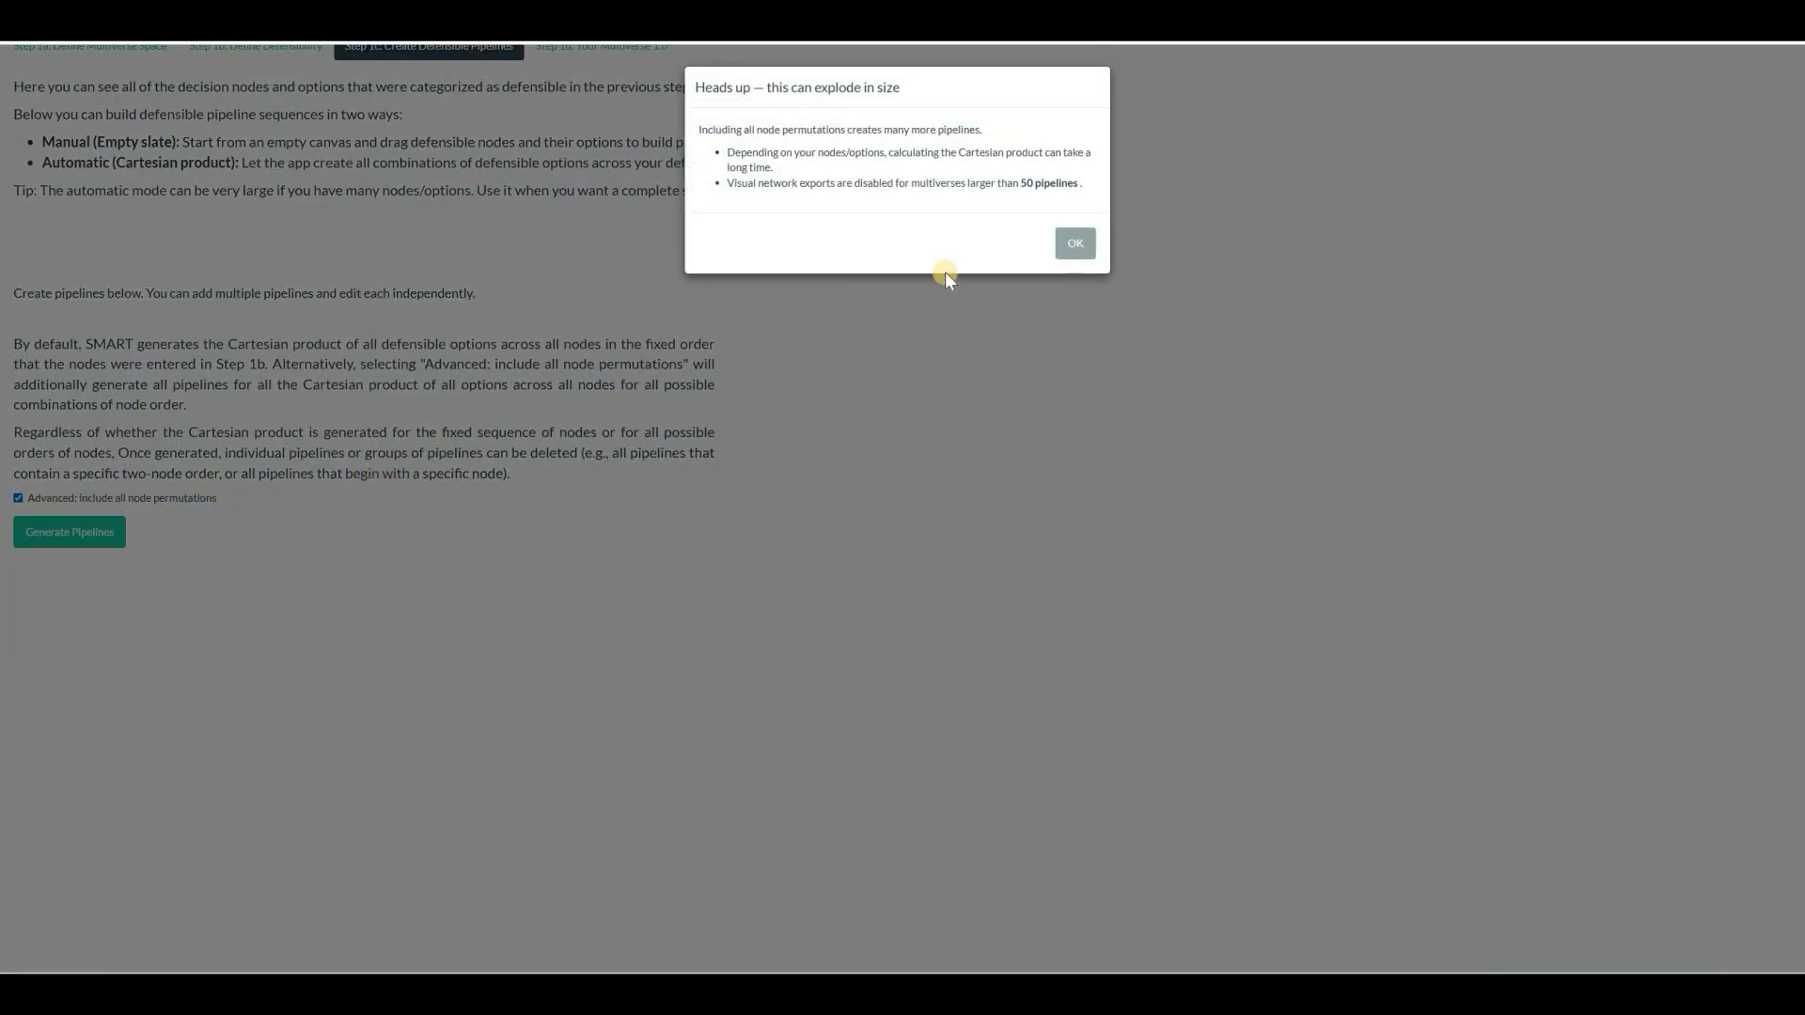
pyautogui.click(1072, 250)
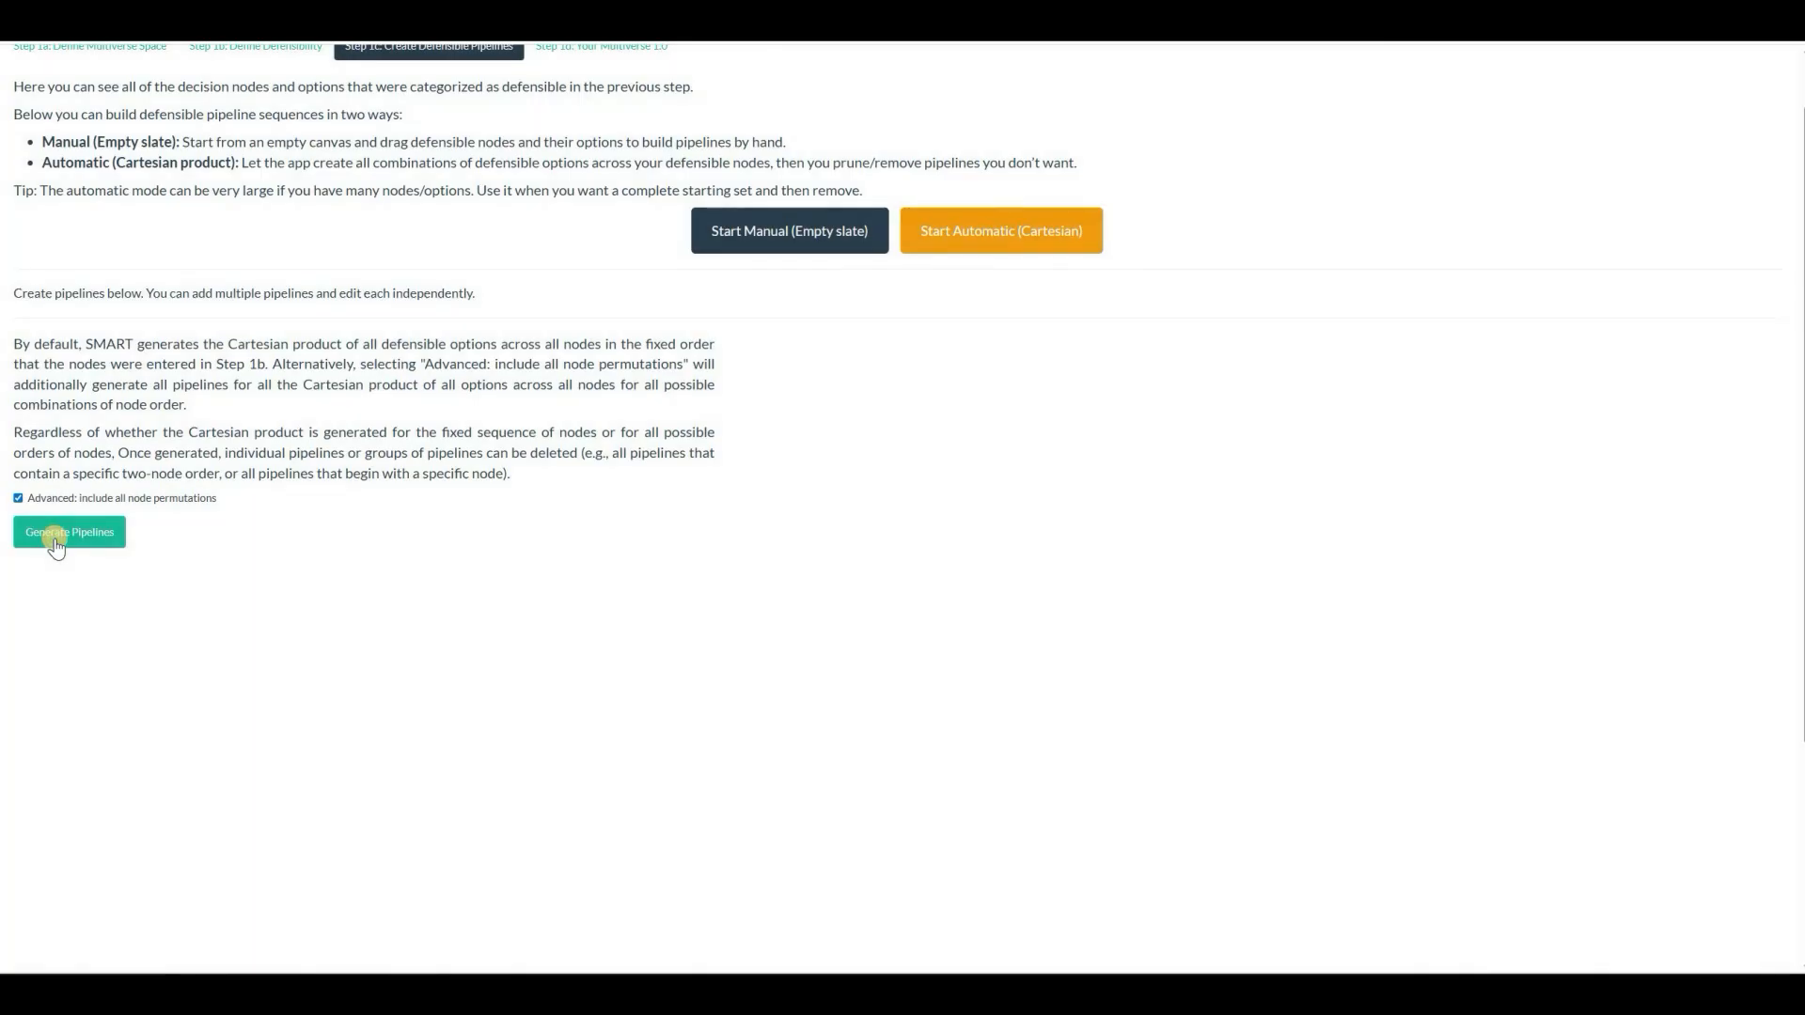
pyautogui.click(56, 545)
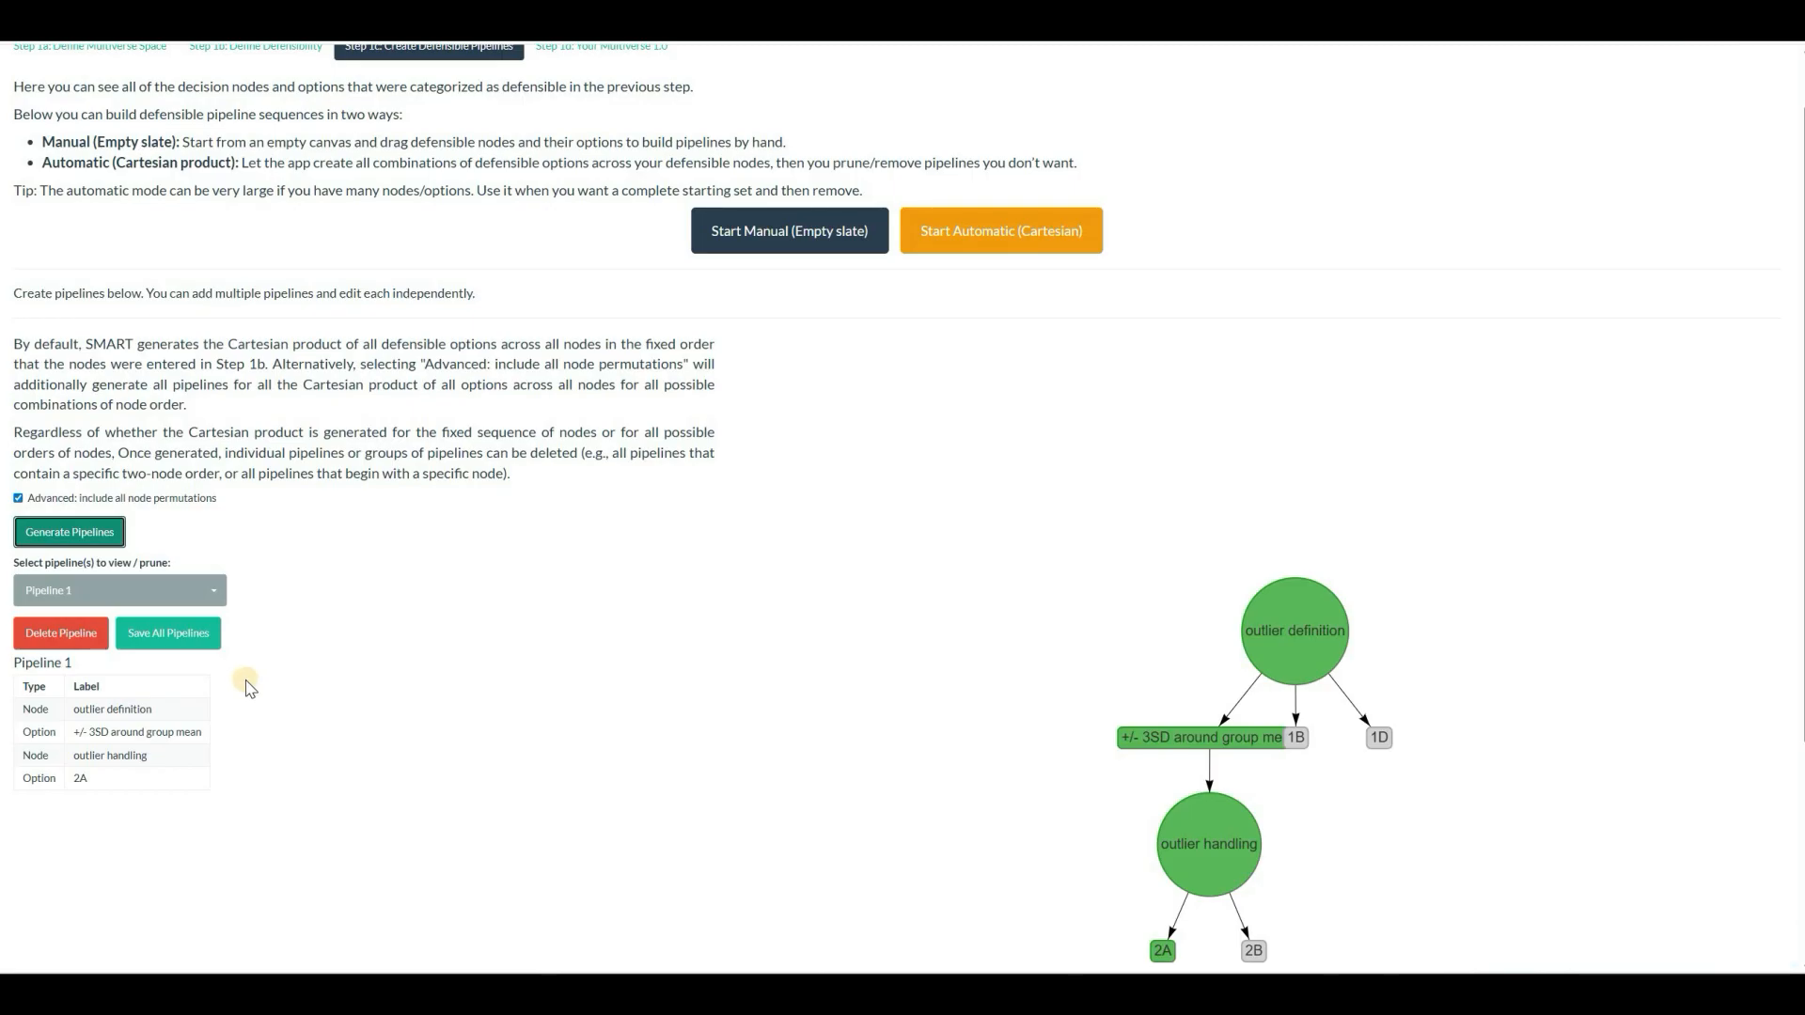
# Delete Pipeline 1 and all pipelines with the node pair outlier handling > outlier definition, and save all remaining pipelines.
pyautogui.click(197, 596)
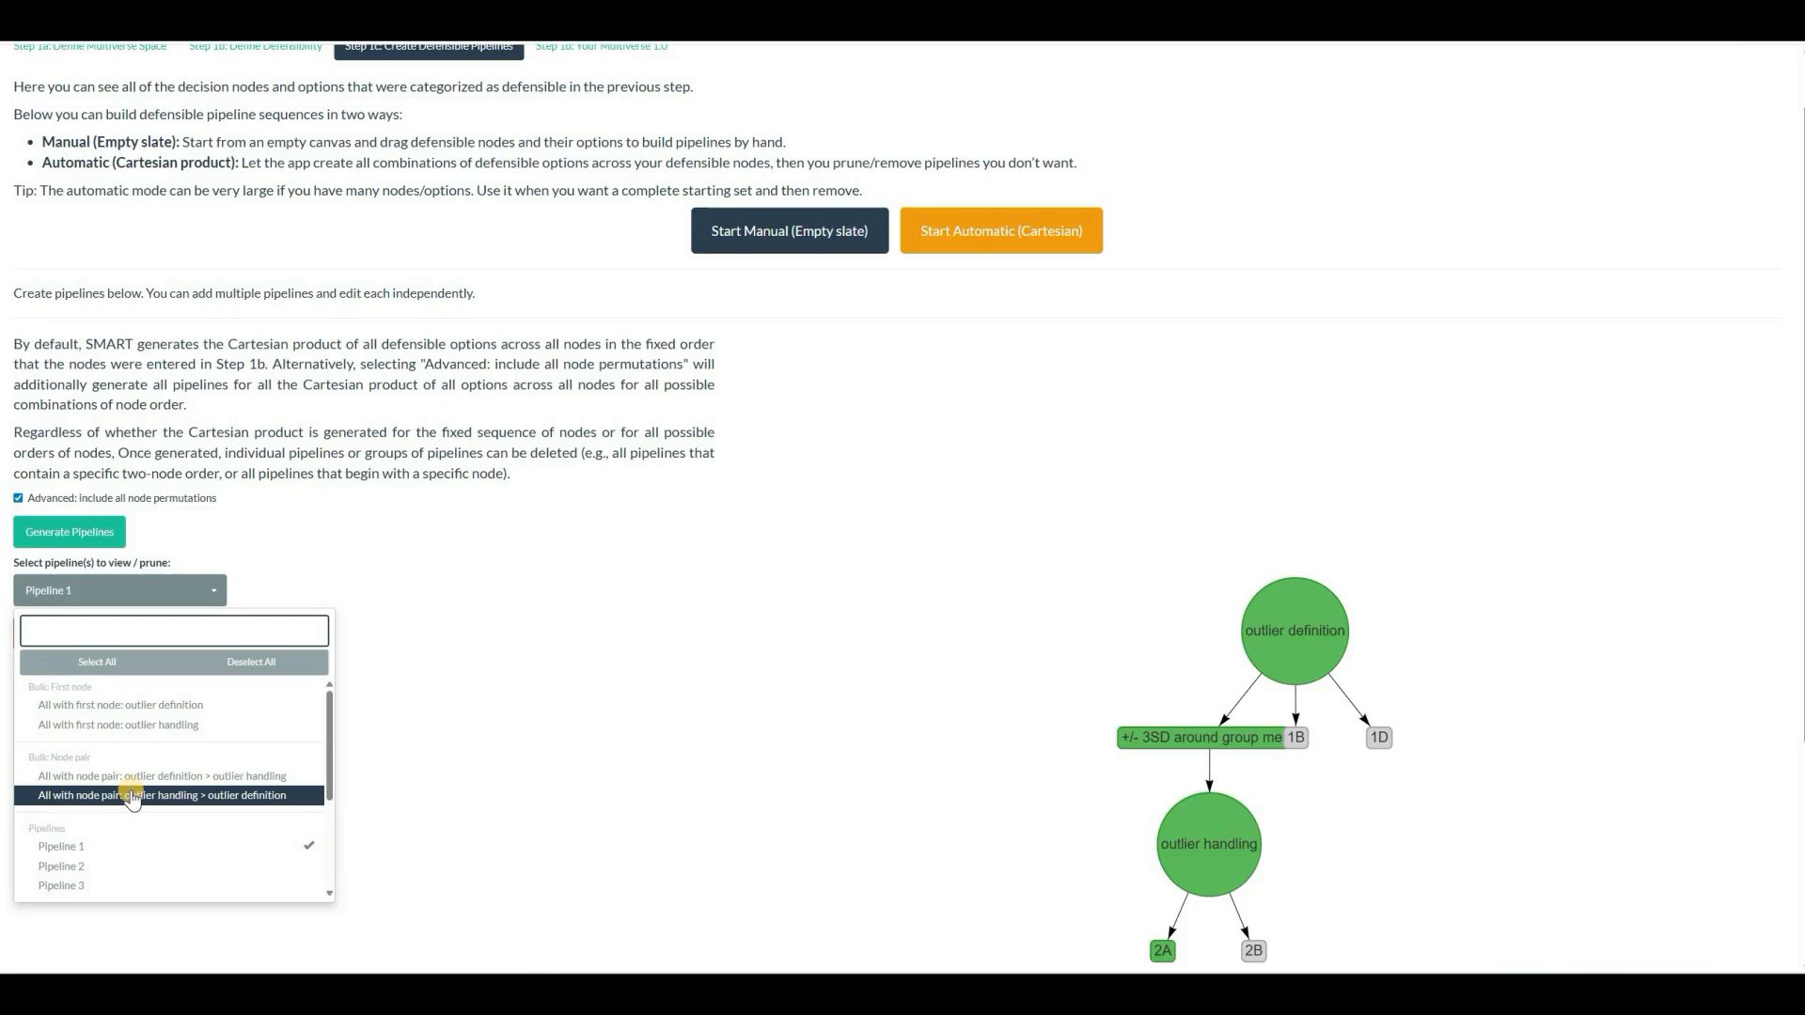
pyautogui.click(132, 796)
pyautogui.click(408, 804)
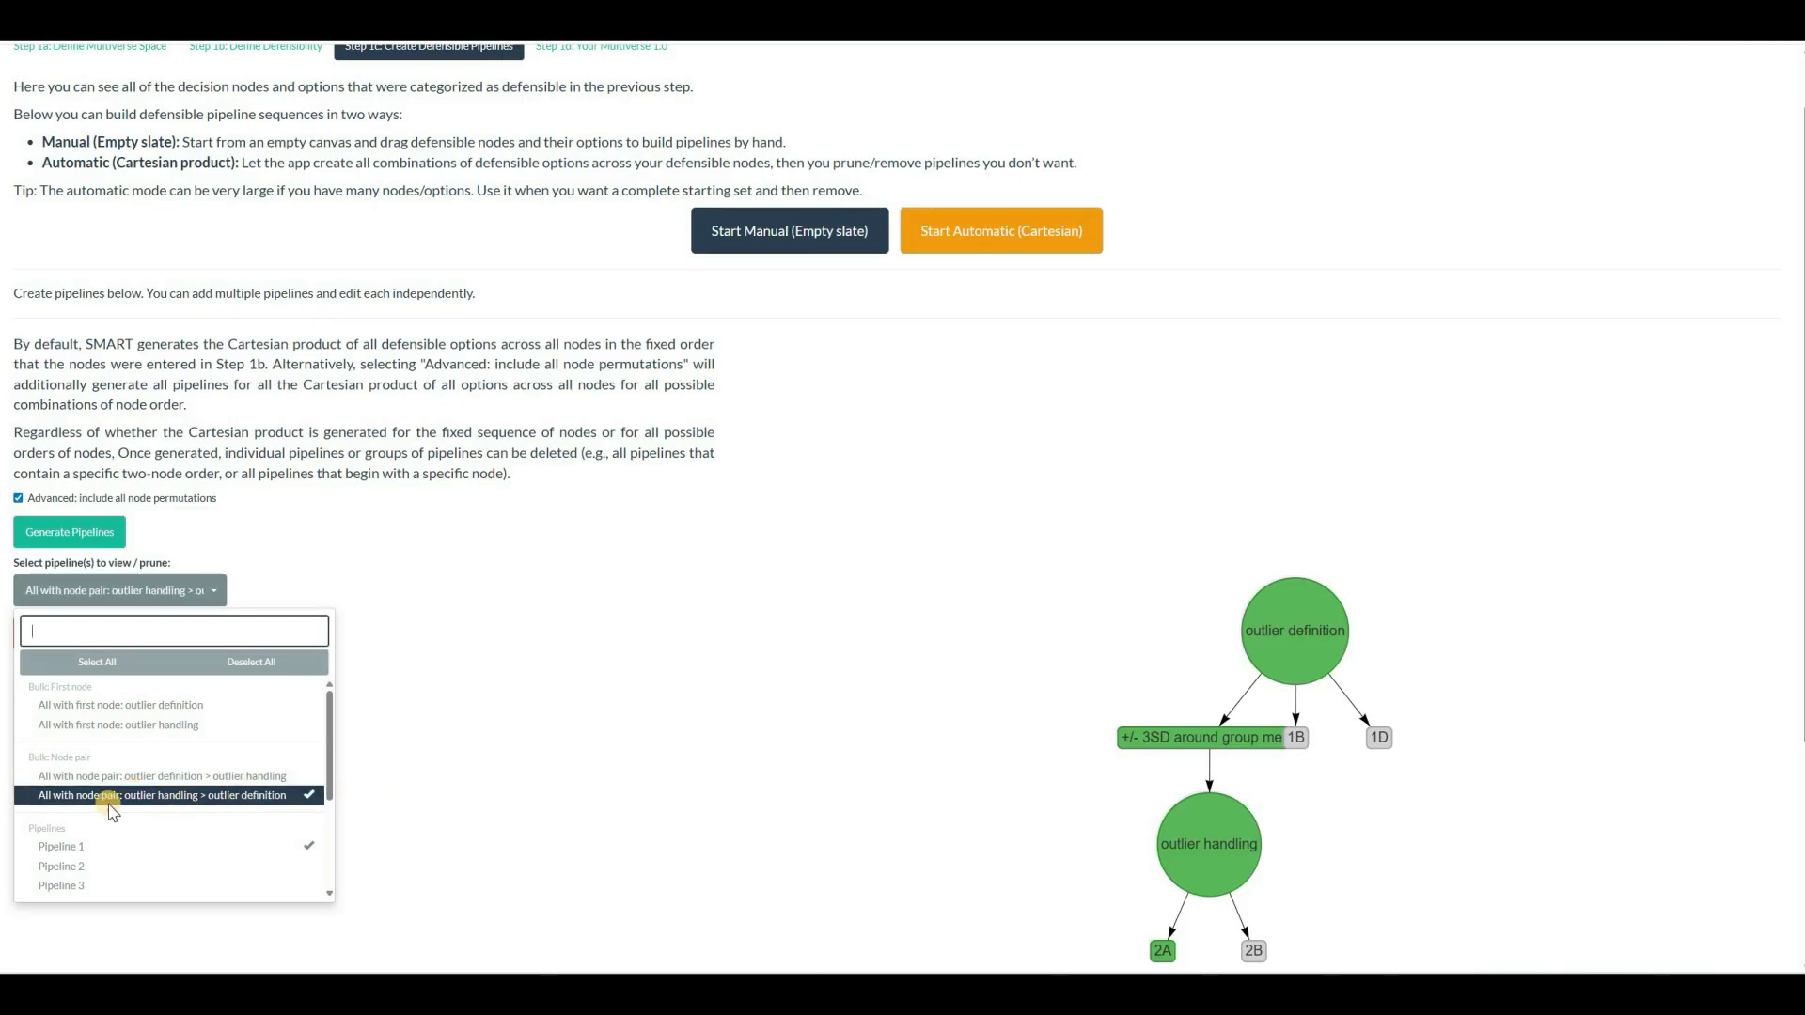
pyautogui.click(70, 645)
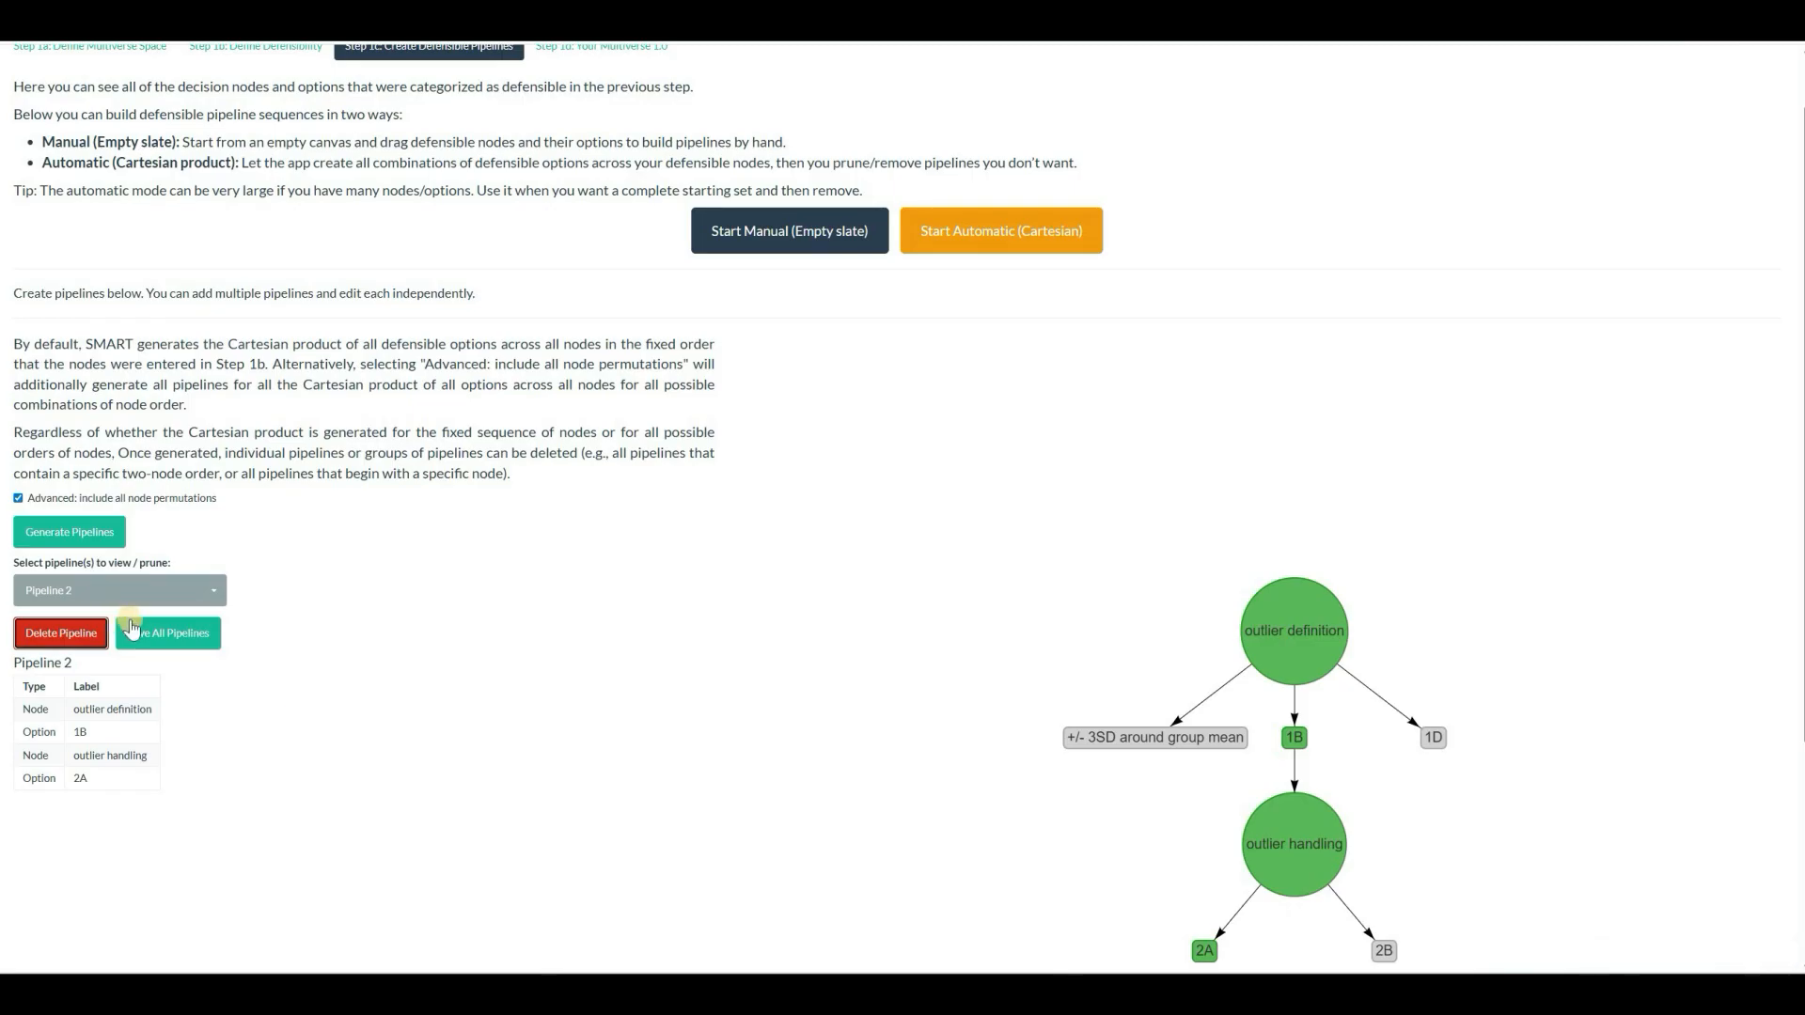
pyautogui.click(153, 635)
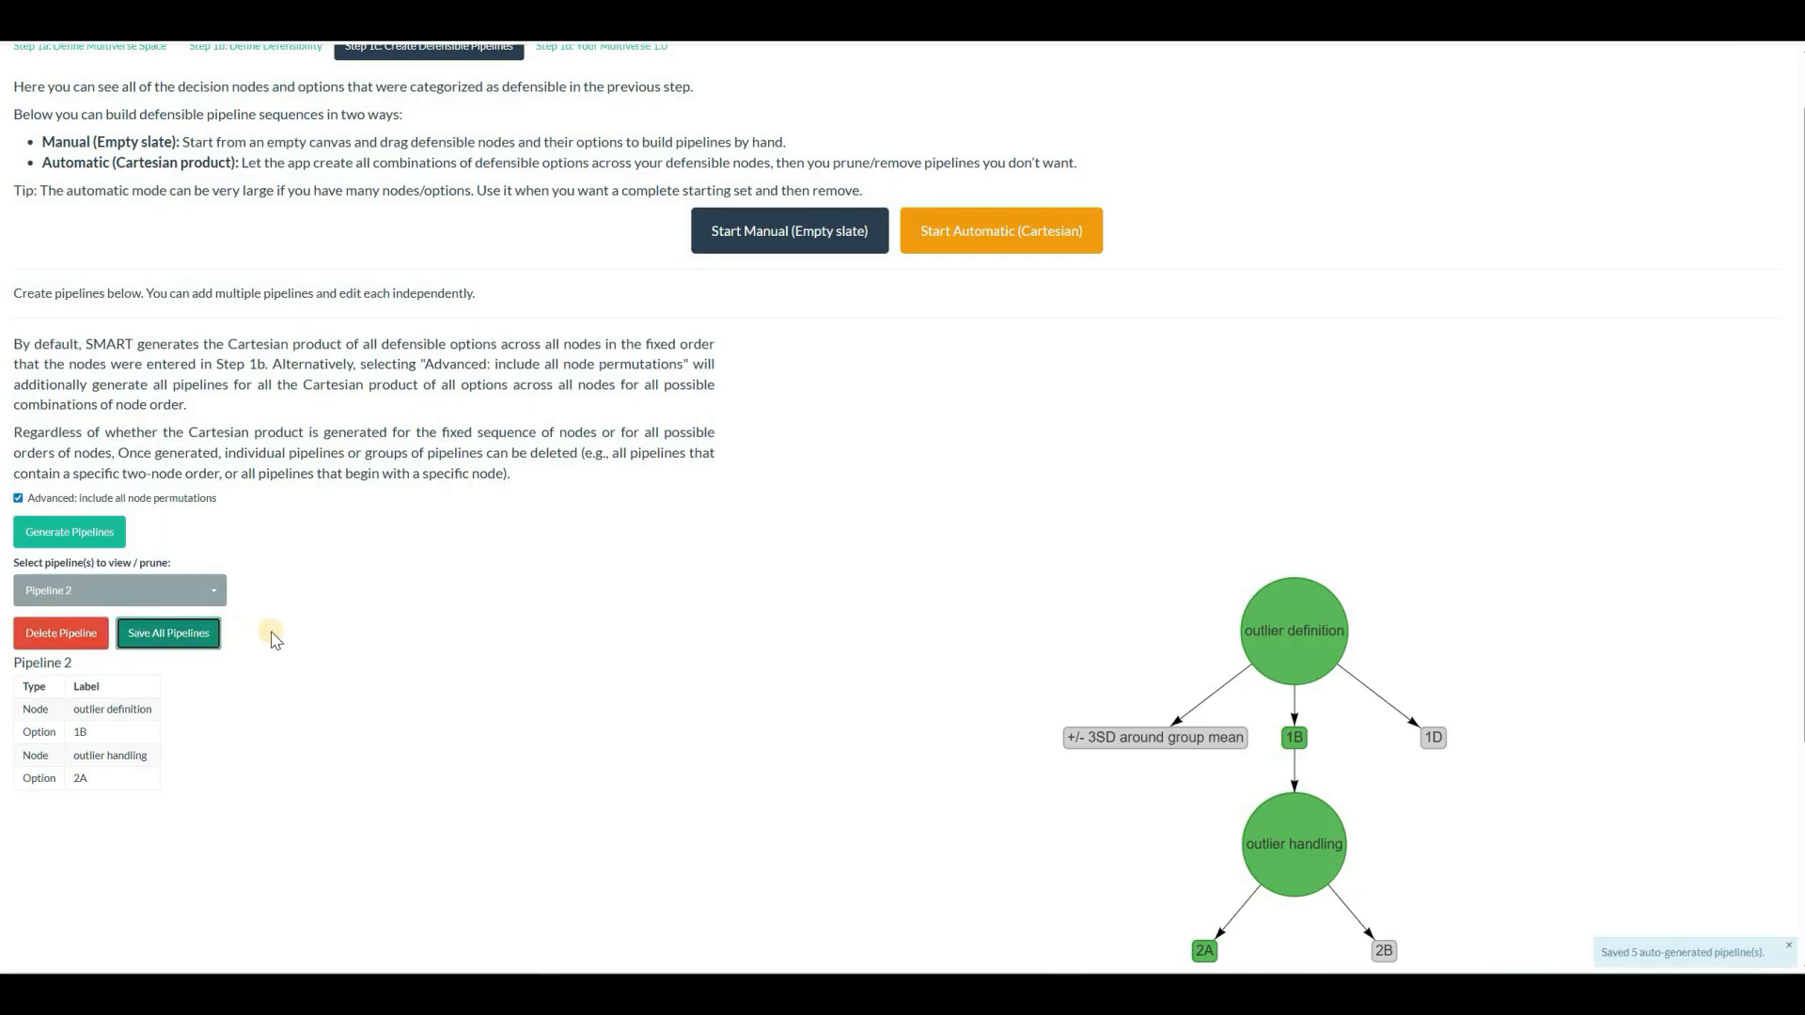
# Examine the saved pipelines in the Multiverse 1.0 overview, displaying auto_pipeline_0002.
pyautogui.click(601, 50)
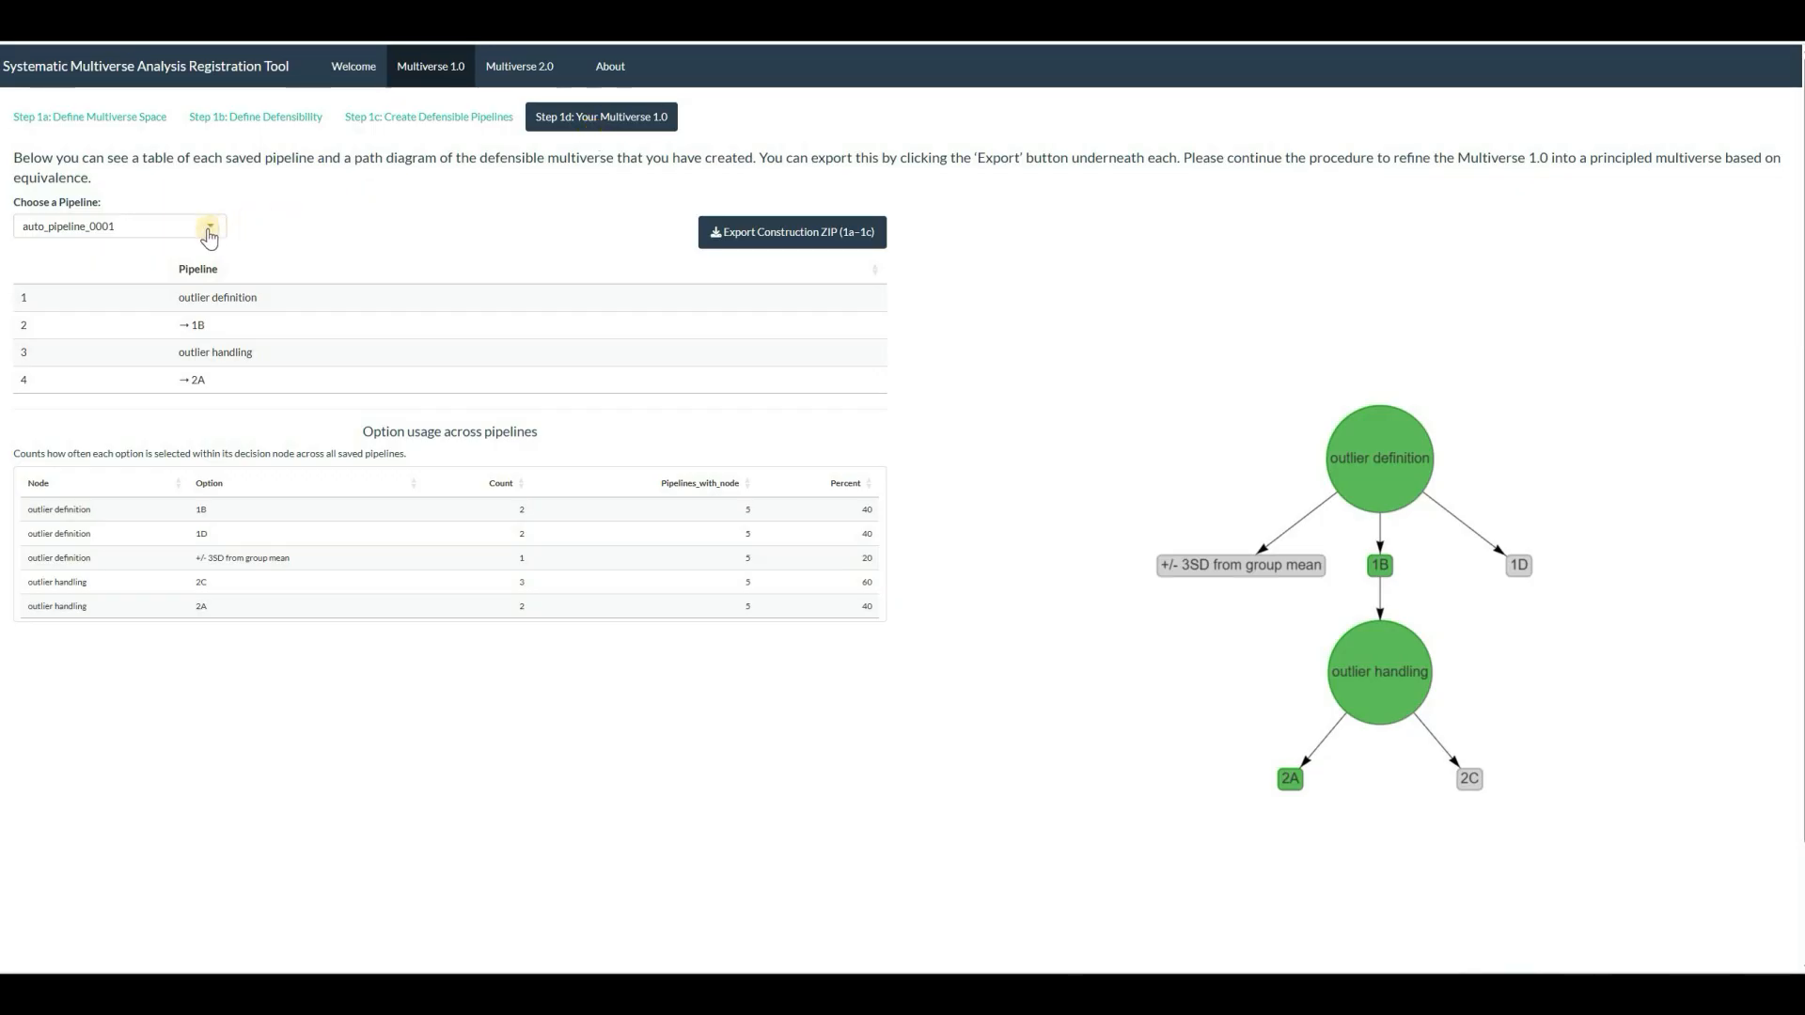
pyautogui.click(208, 229)
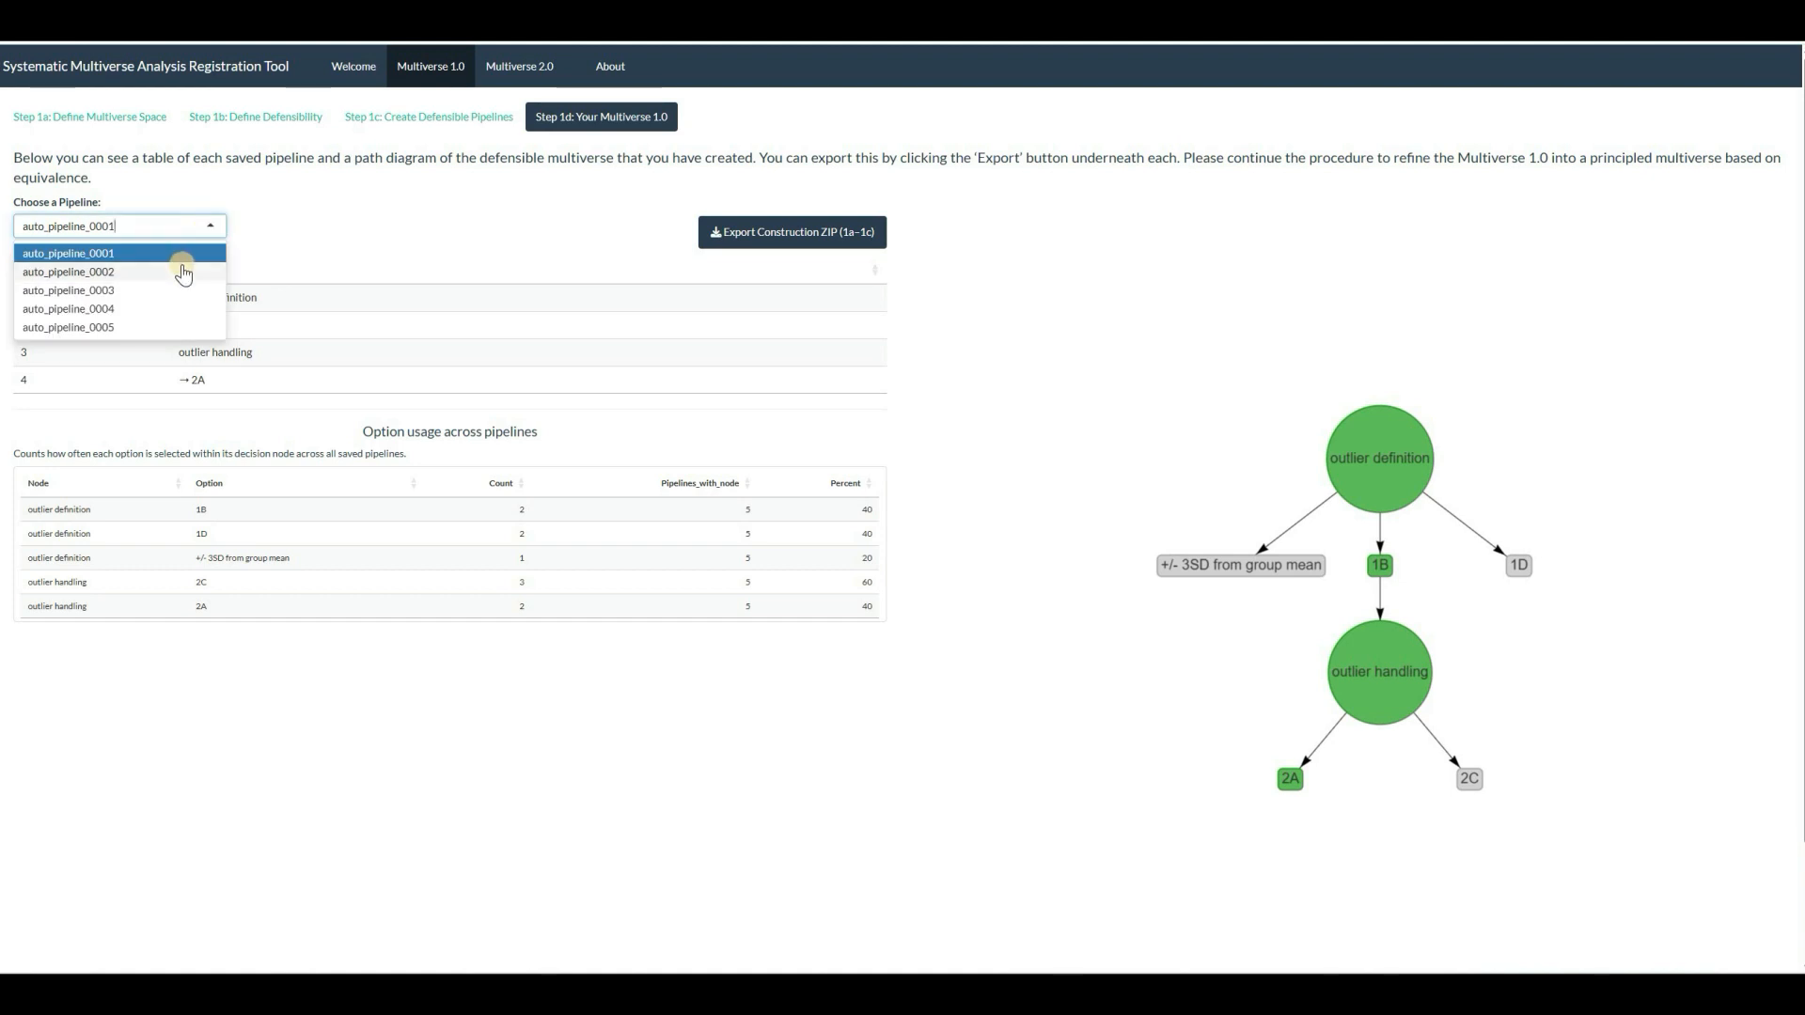
pyautogui.click(183, 272)
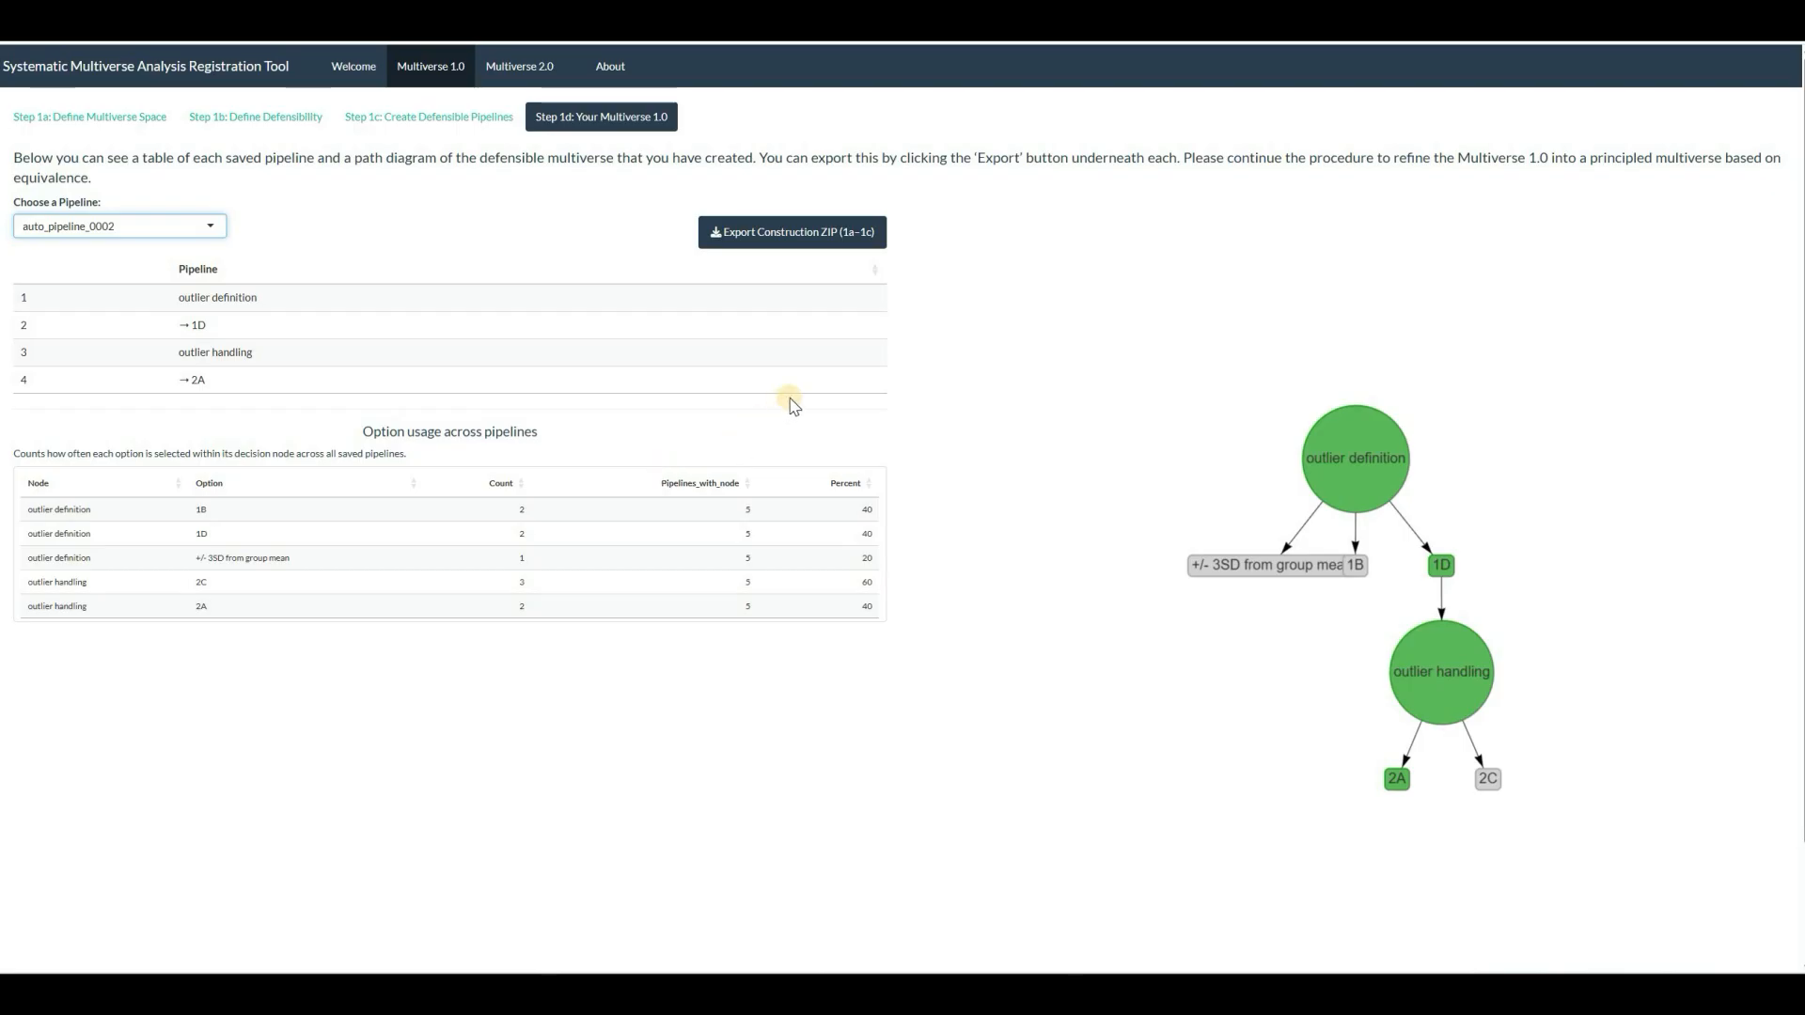
# Export the construction ZIP for steps 1a–1c and download the preprocessing documentation.
pyautogui.click(771, 252)
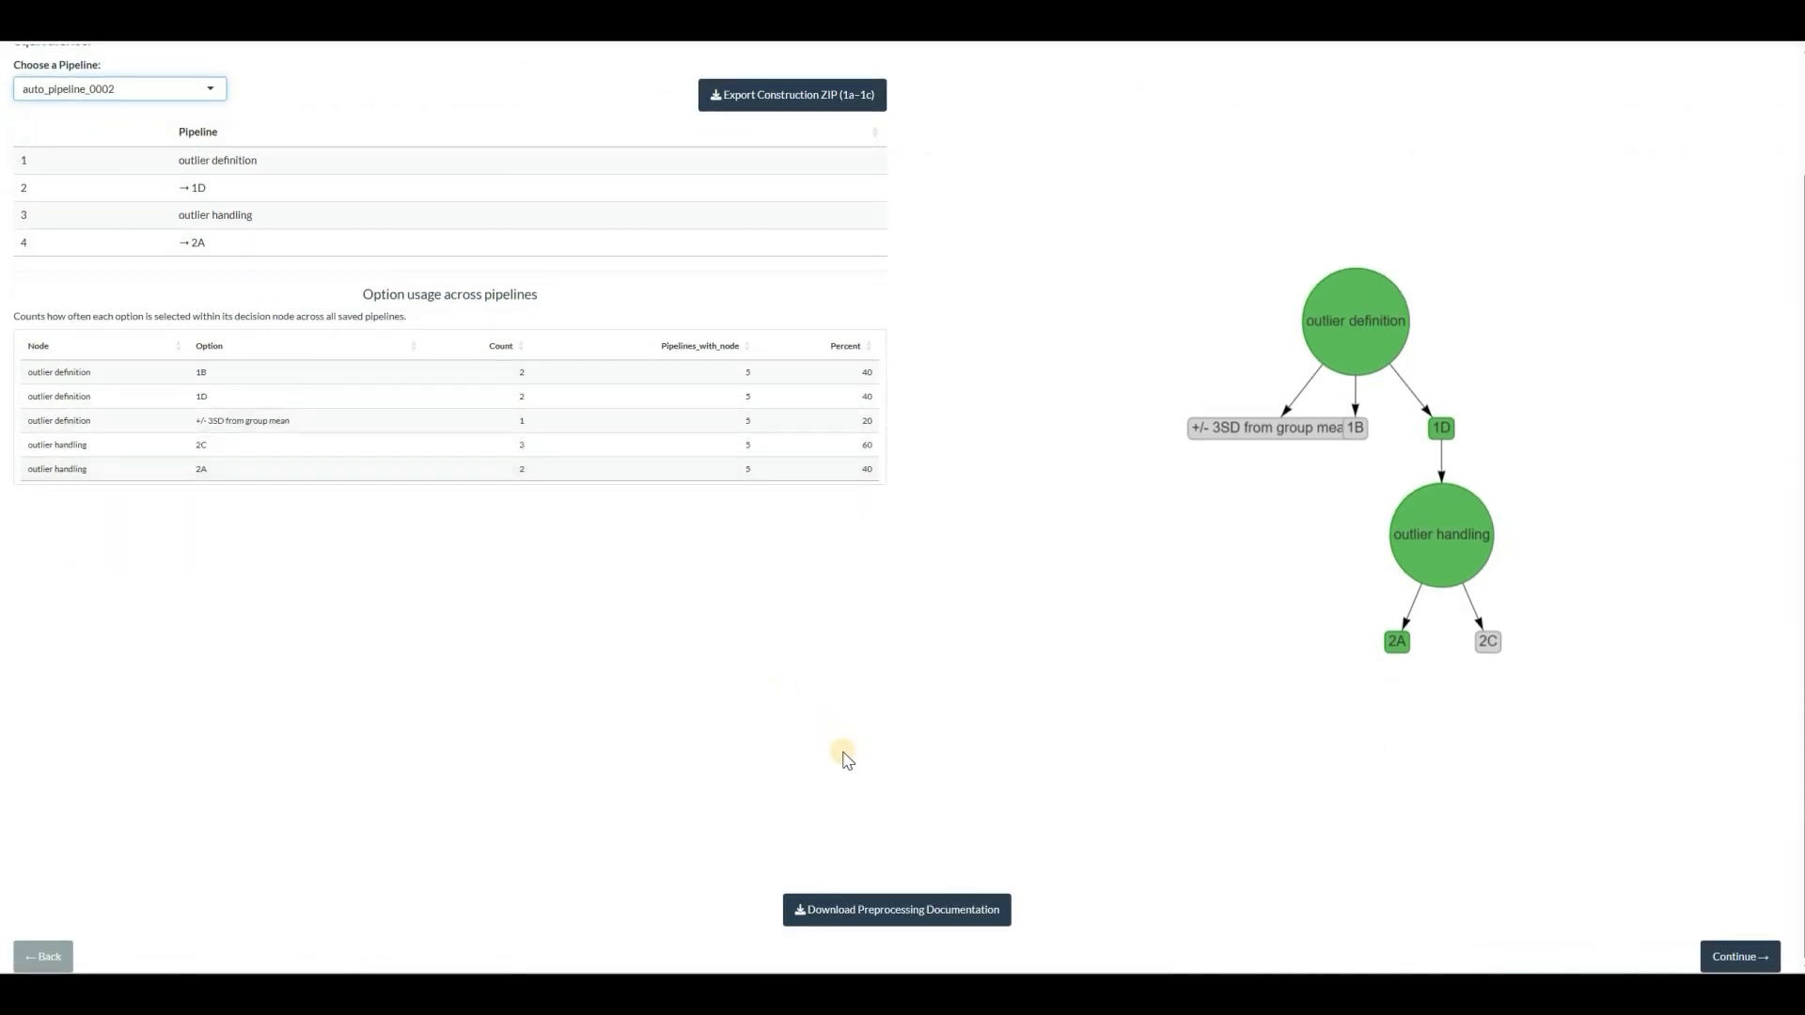
pyautogui.click(833, 910)
# In Multiverse 2.0, enter SME as equivalence criterion, 0.2 as threshold and 10% as subsample, and assess equivalence by both subsampling and simulation.
pyautogui.click(518, 68)
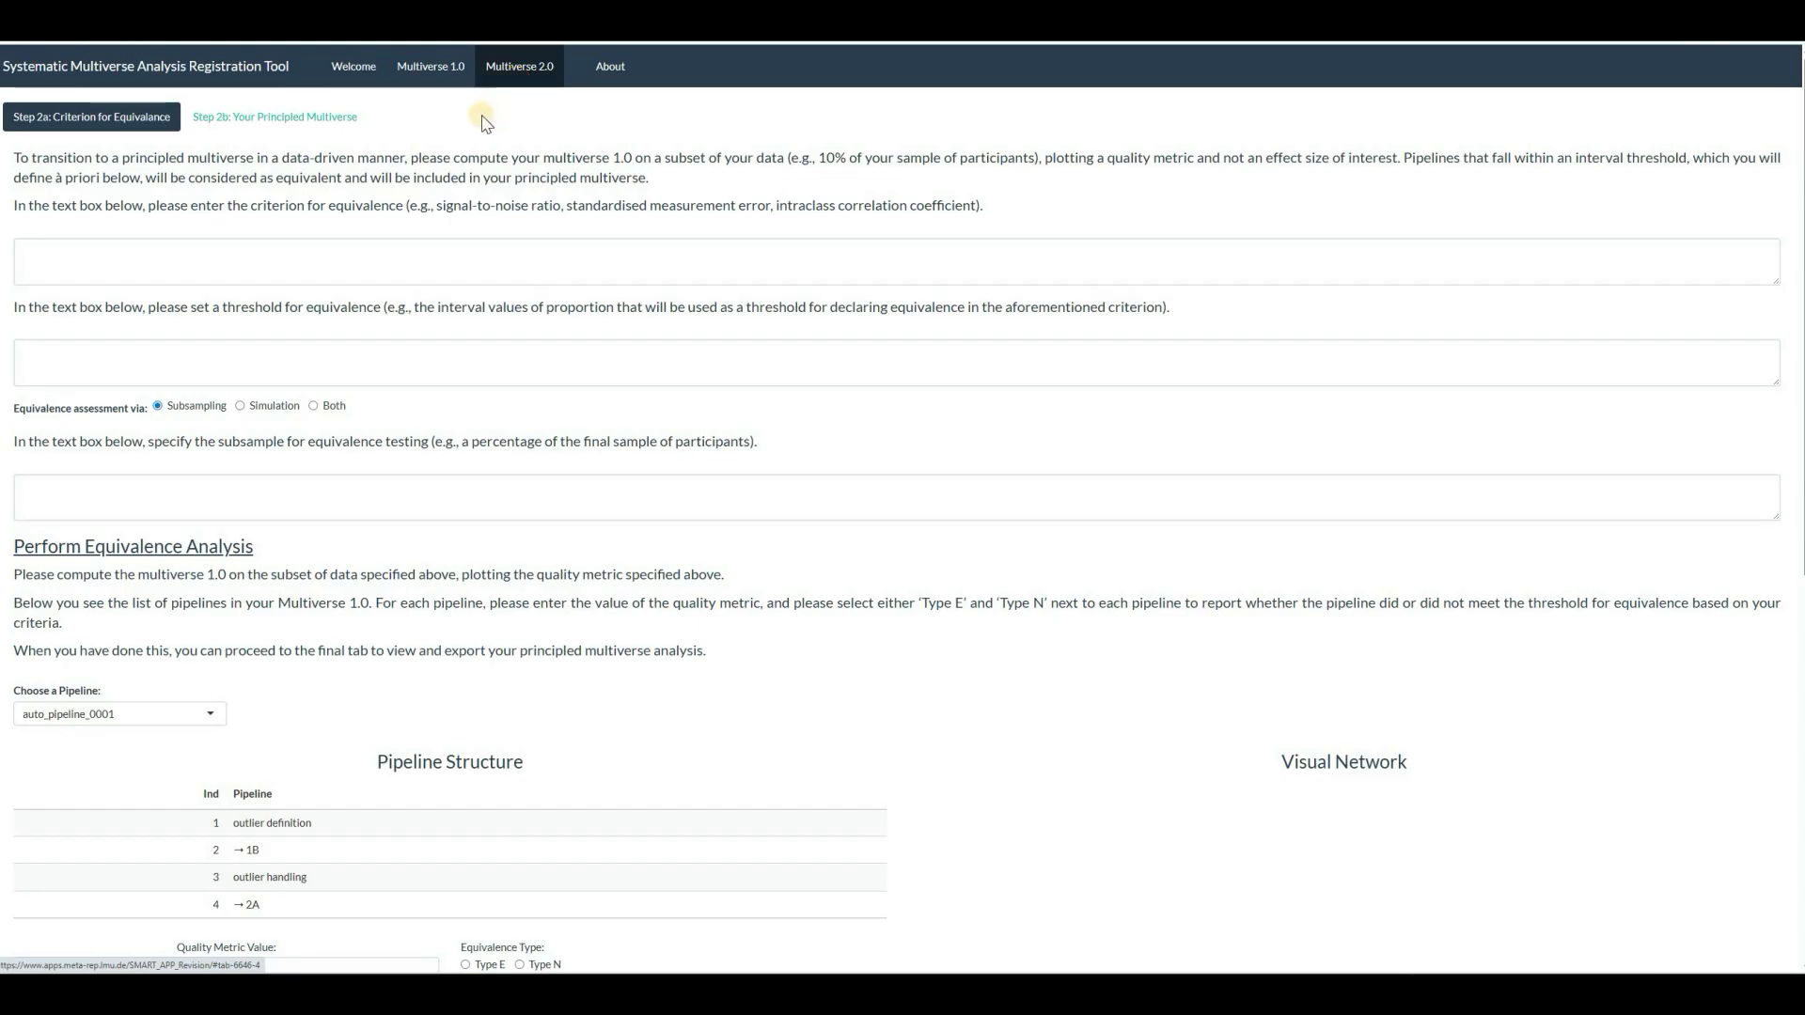
pyautogui.click(181, 270)
pyautogui.write('SME')
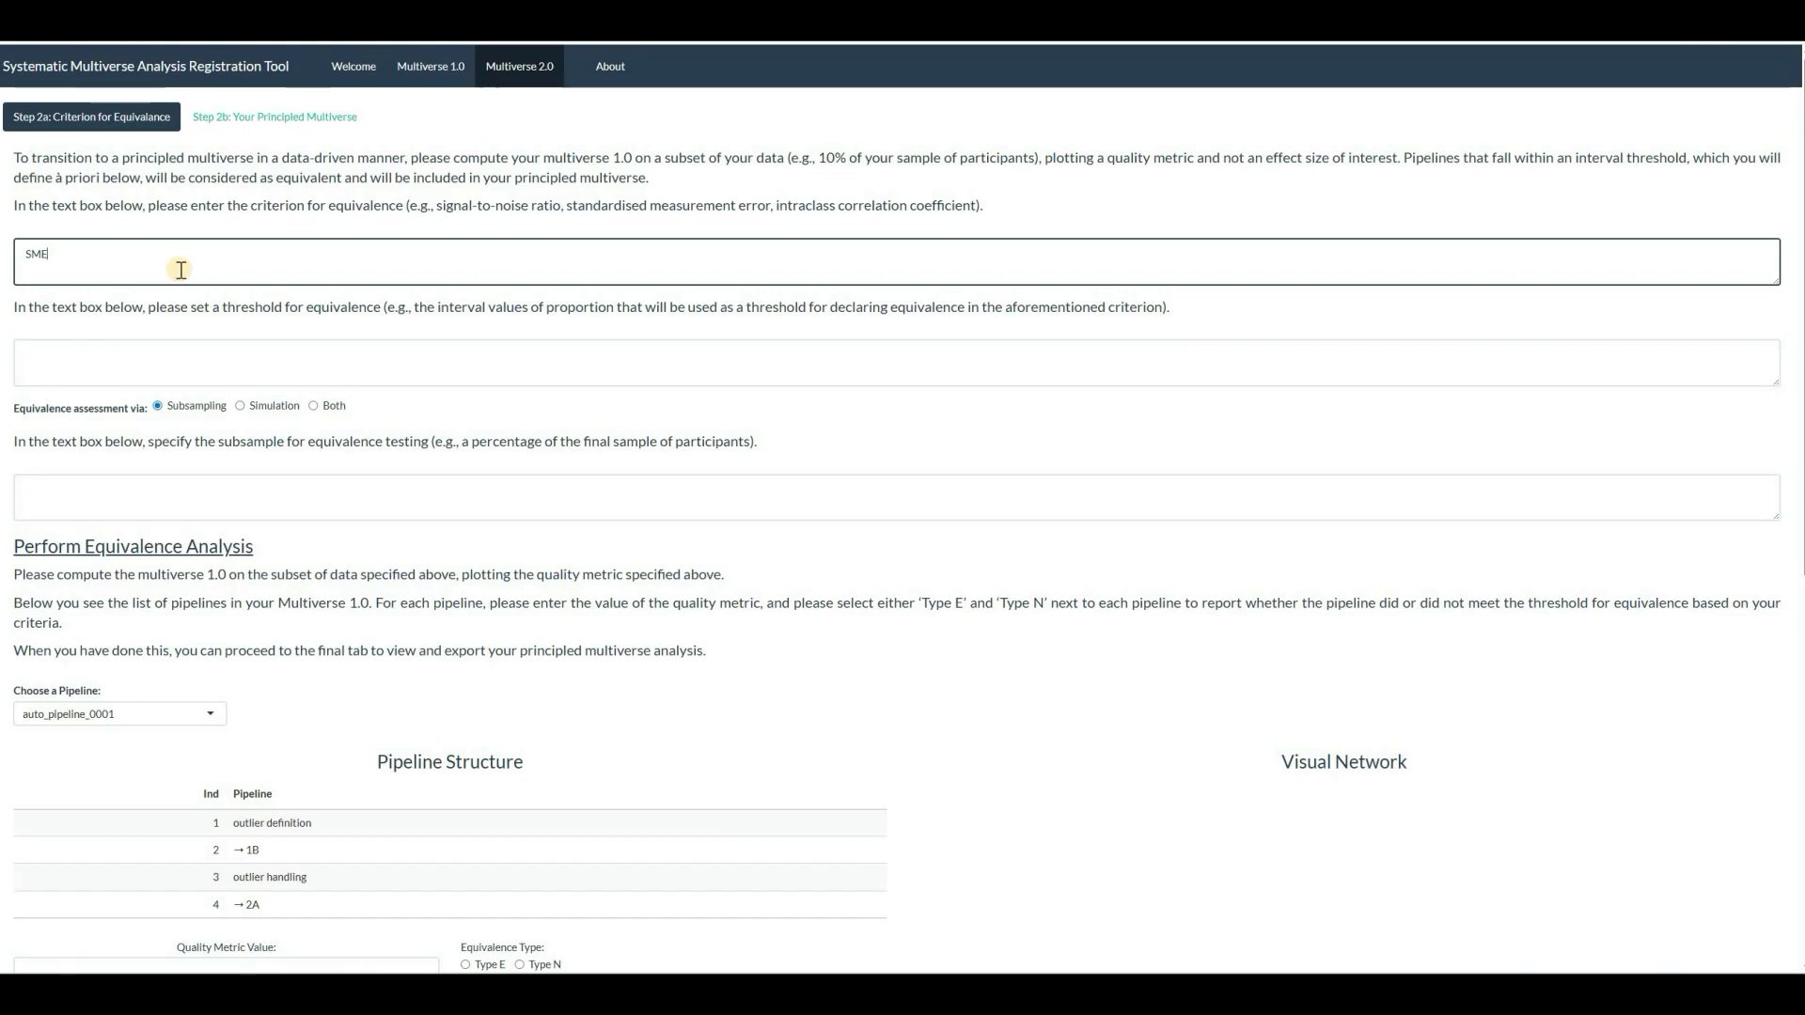
pyautogui.click(203, 367)
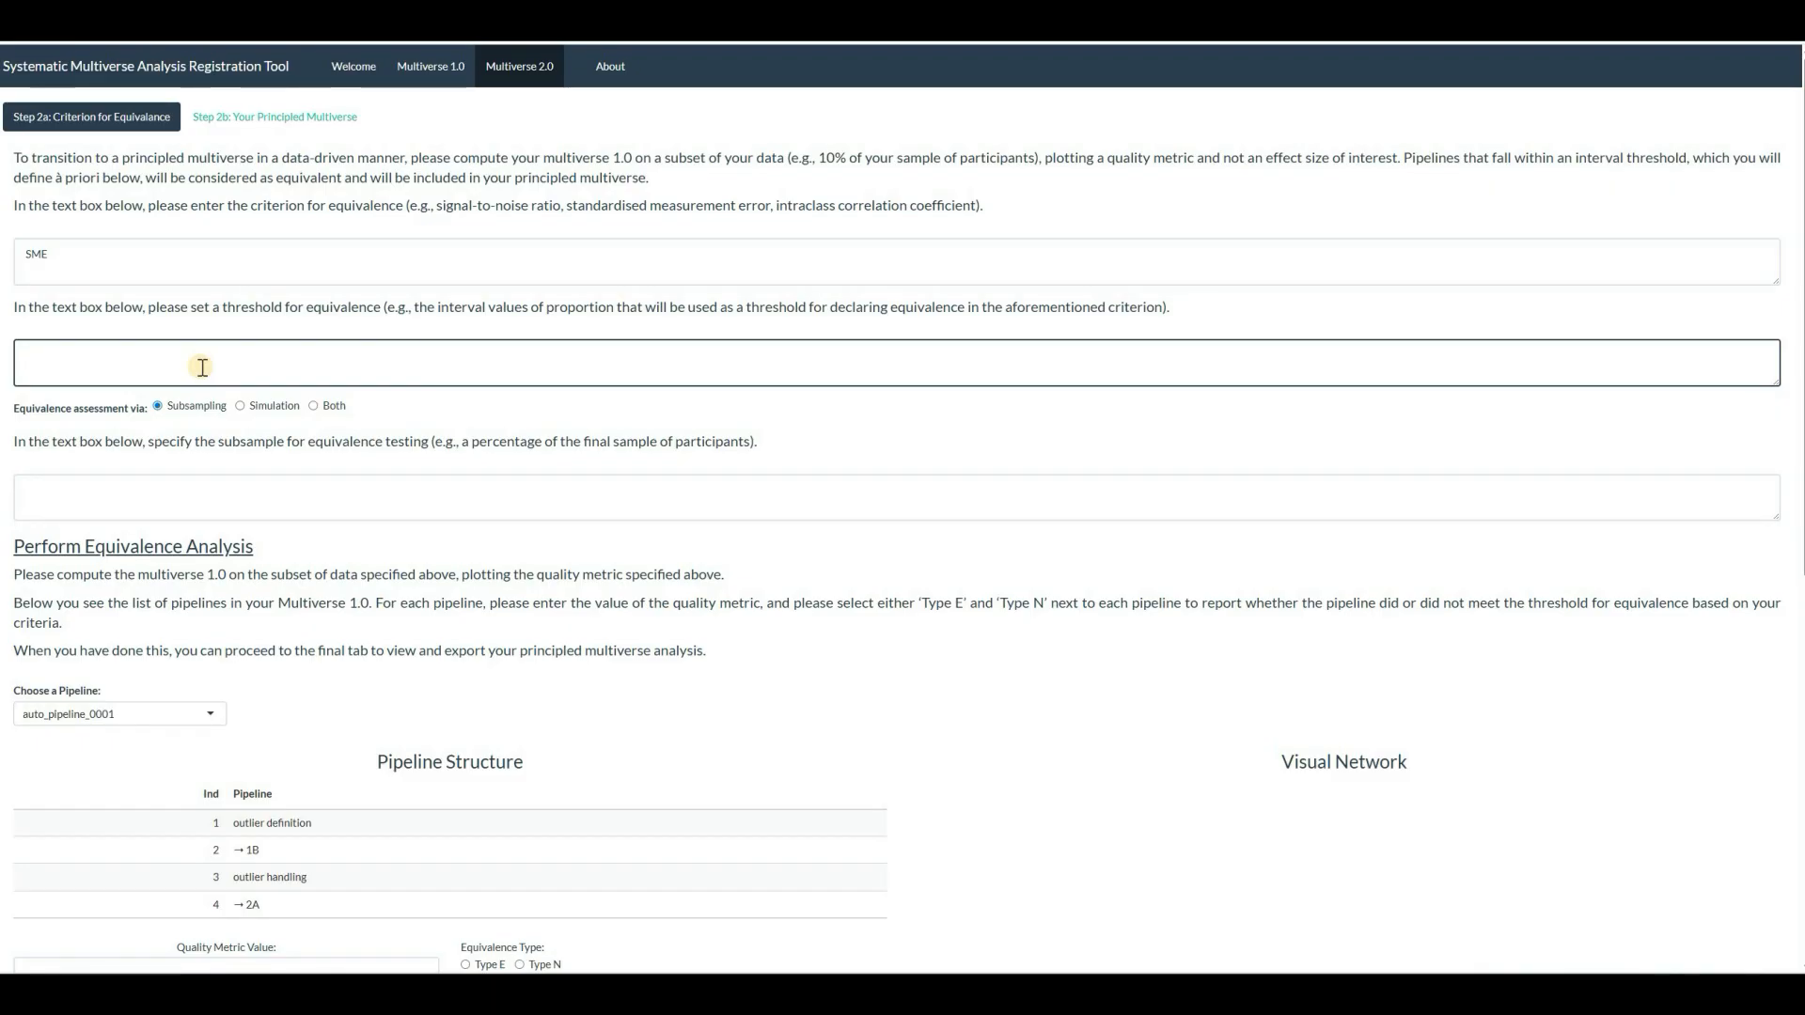
pyautogui.write('0.2')
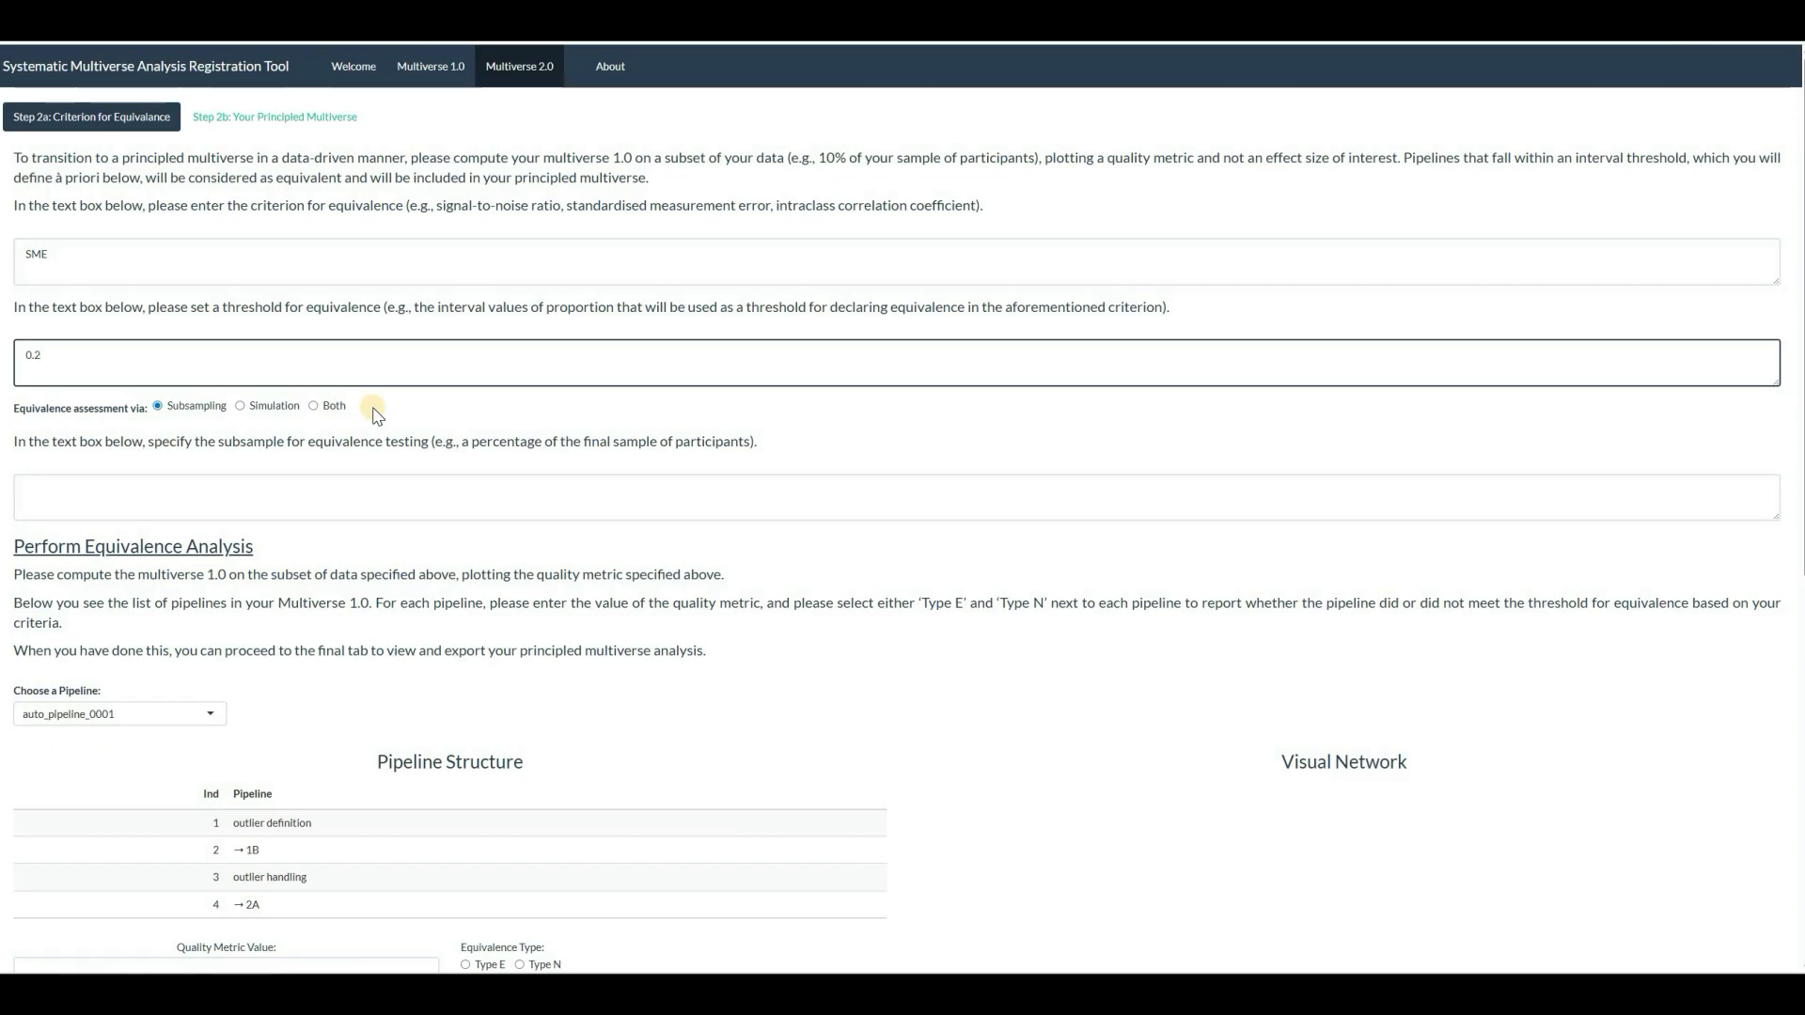
pyautogui.click(399, 484)
pyautogui.write('10%')
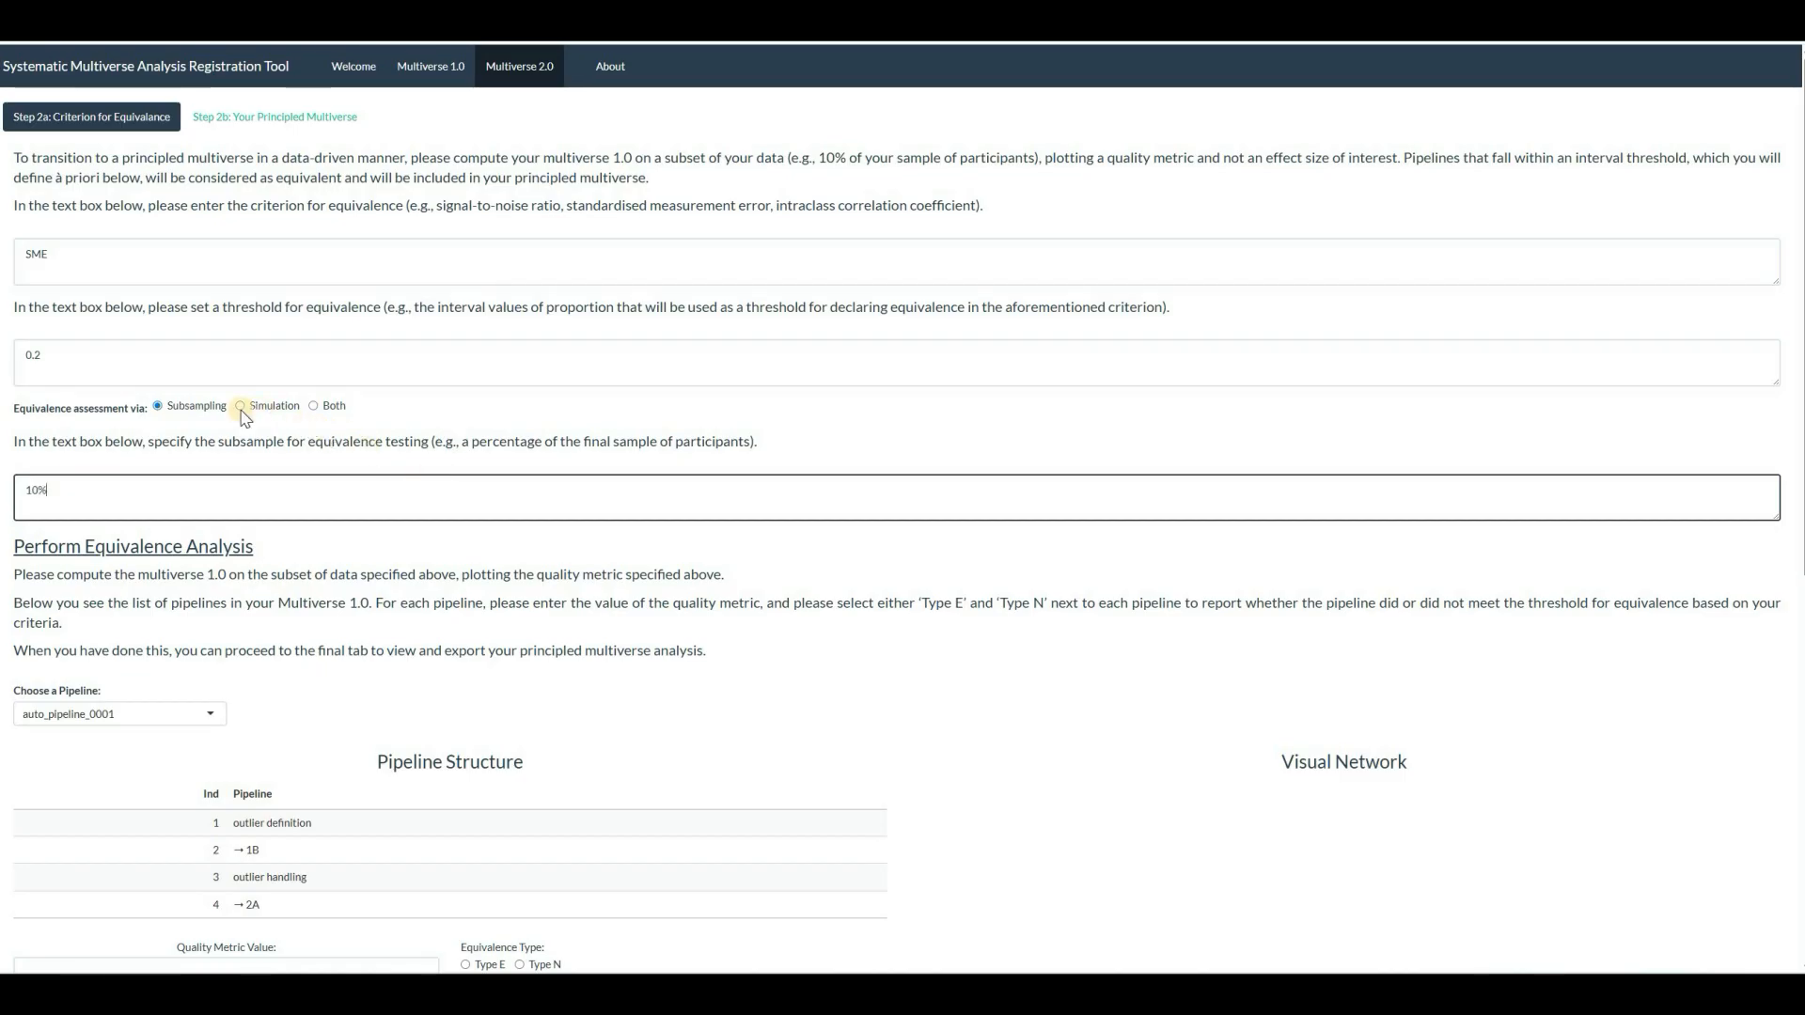
pyautogui.click(282, 410)
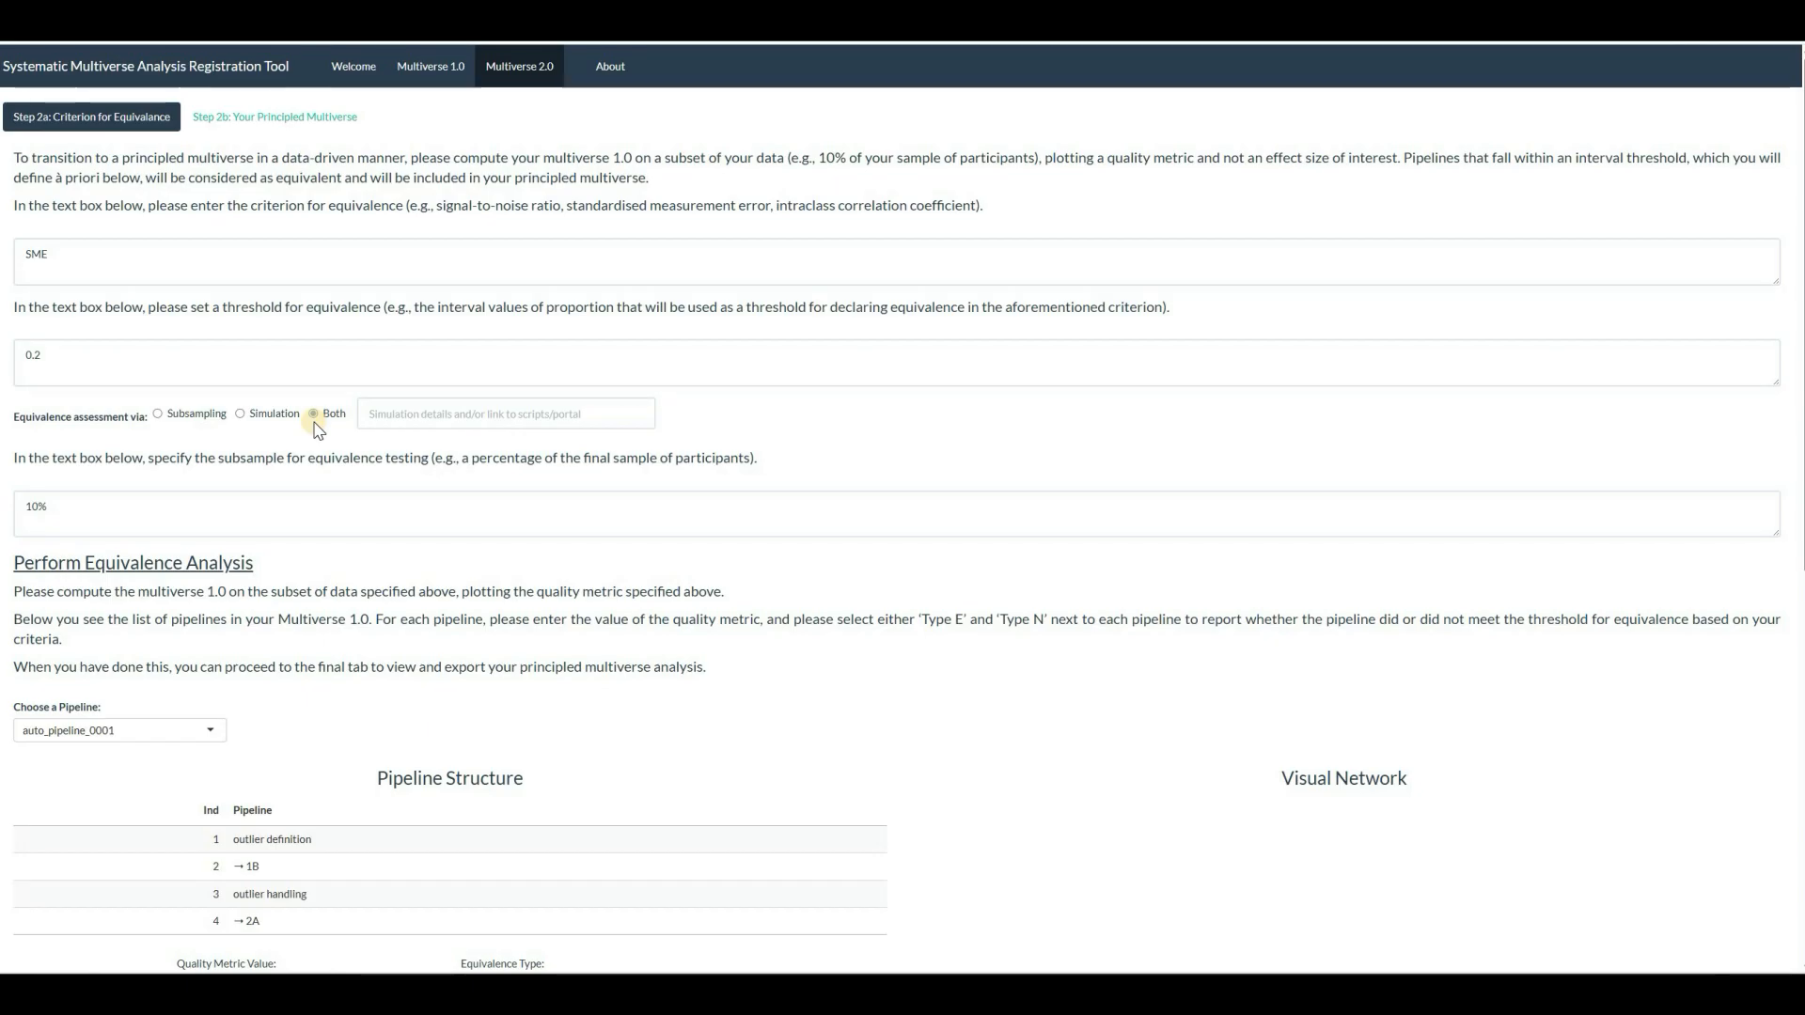
pyautogui.click(314, 419)
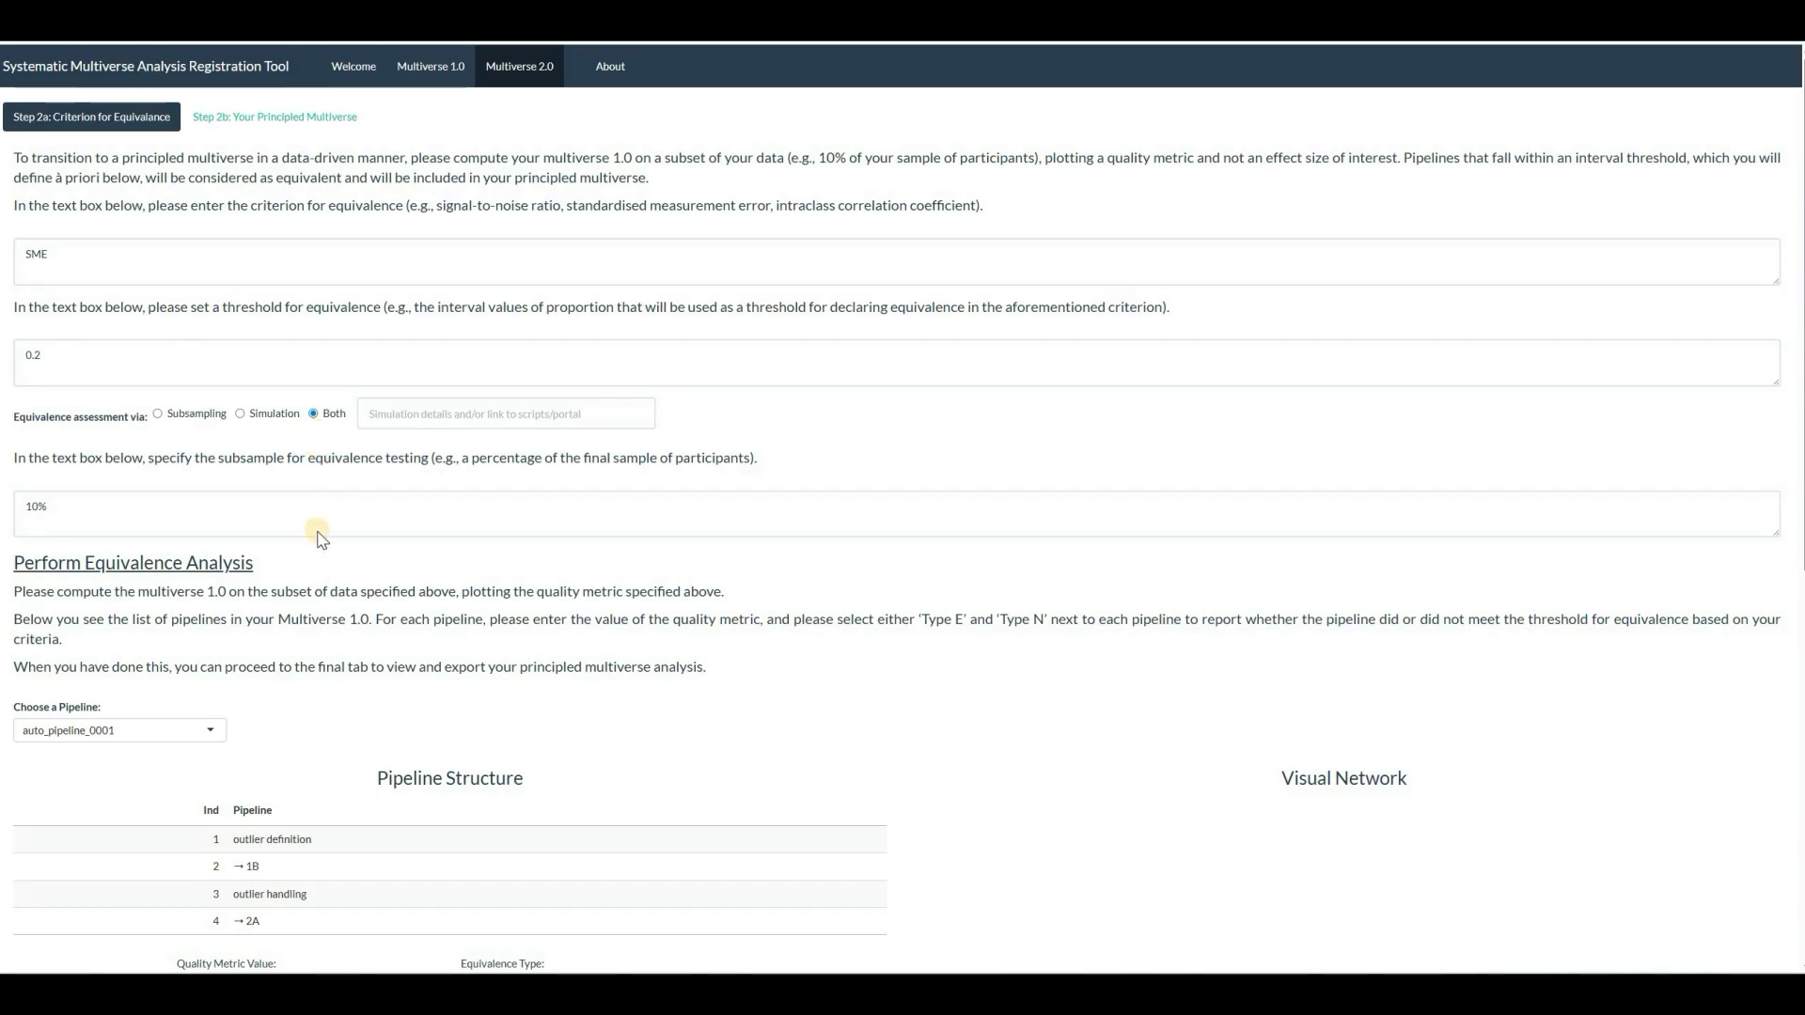
# Enter a quality metric value of 0.18 for auto_pipeline_0001 and classify it as Type E.
pyautogui.scroll(-2, 314, 516)
pyautogui.scroll(-2, 274, 464)
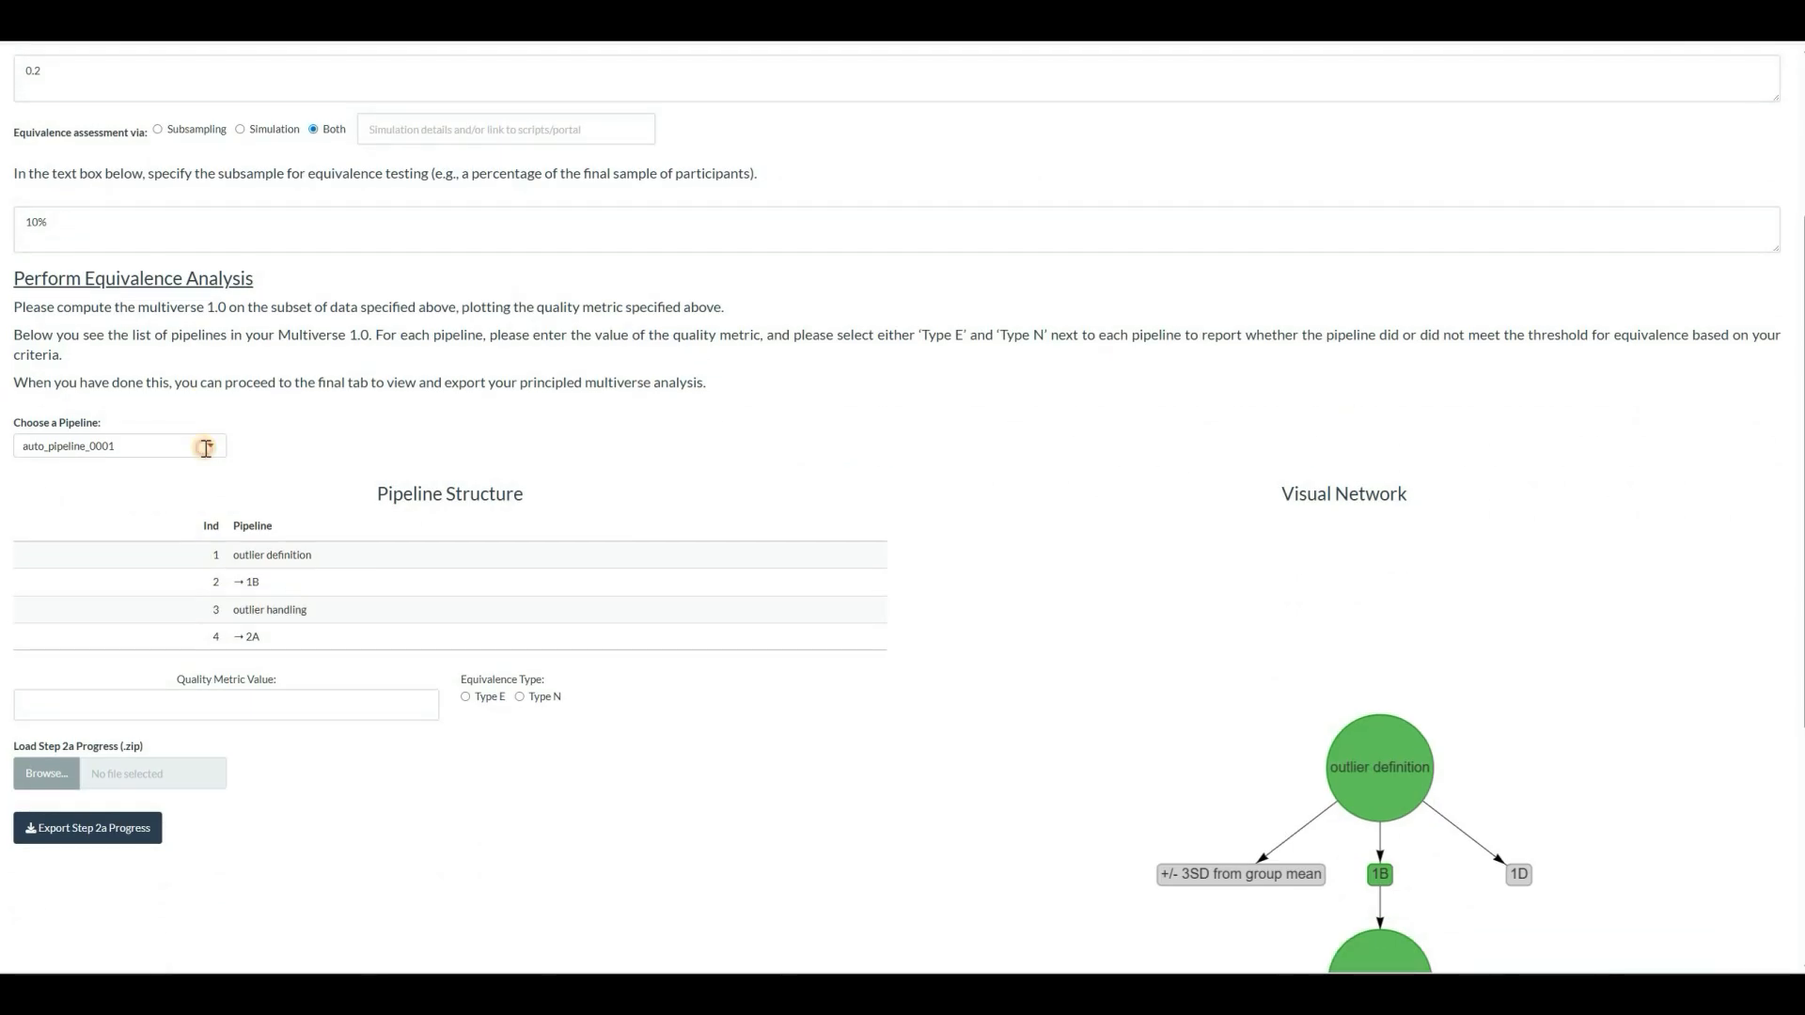
pyautogui.click(206, 449)
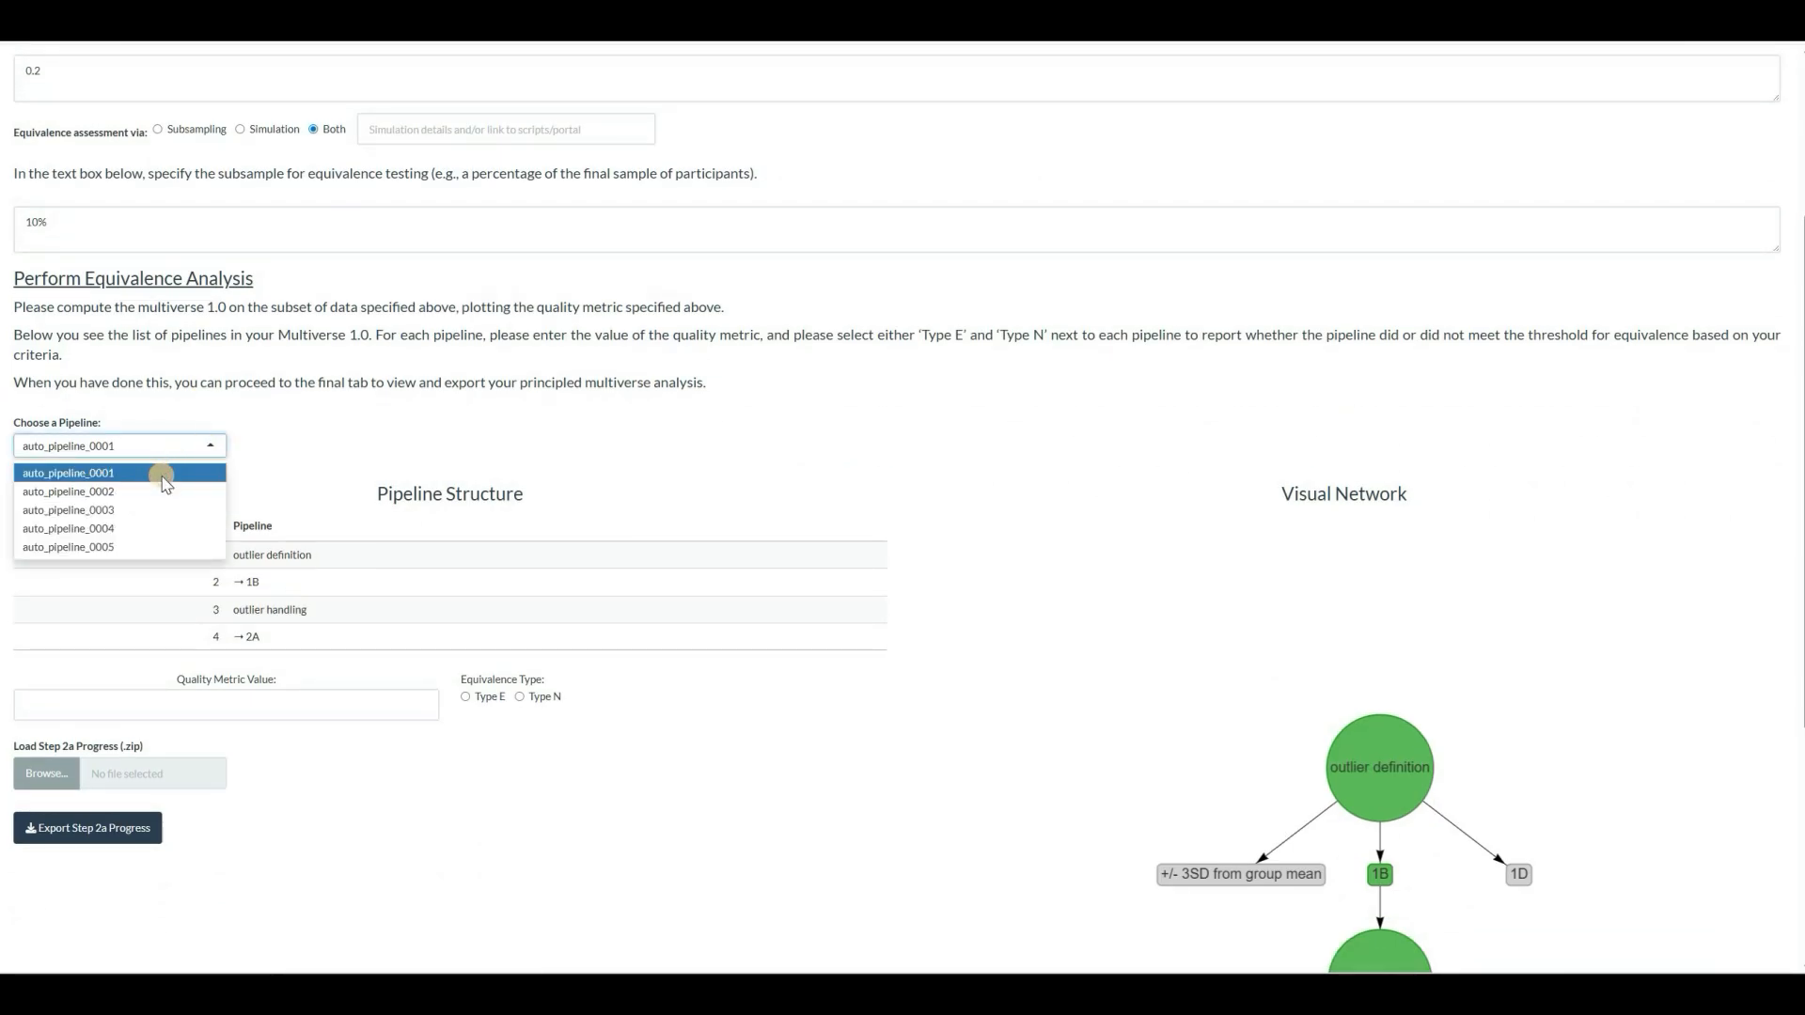
pyautogui.click(365, 625)
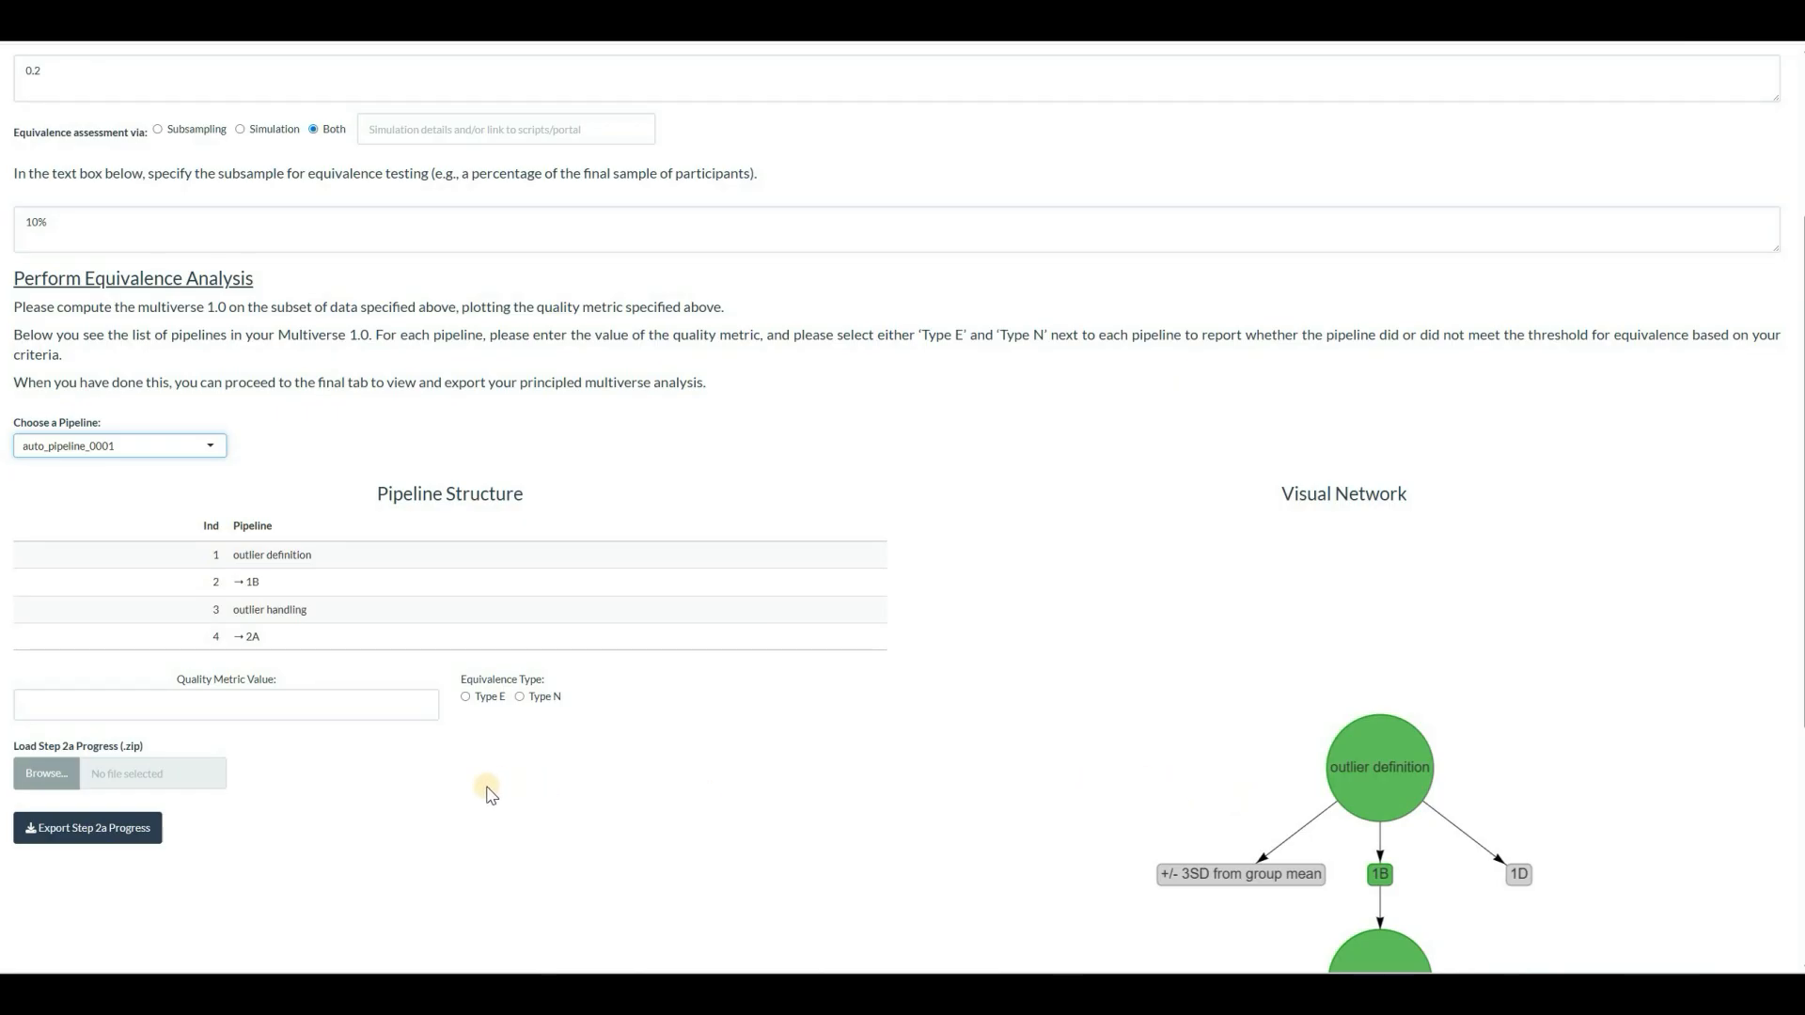
pyautogui.scroll(-1, 487, 793)
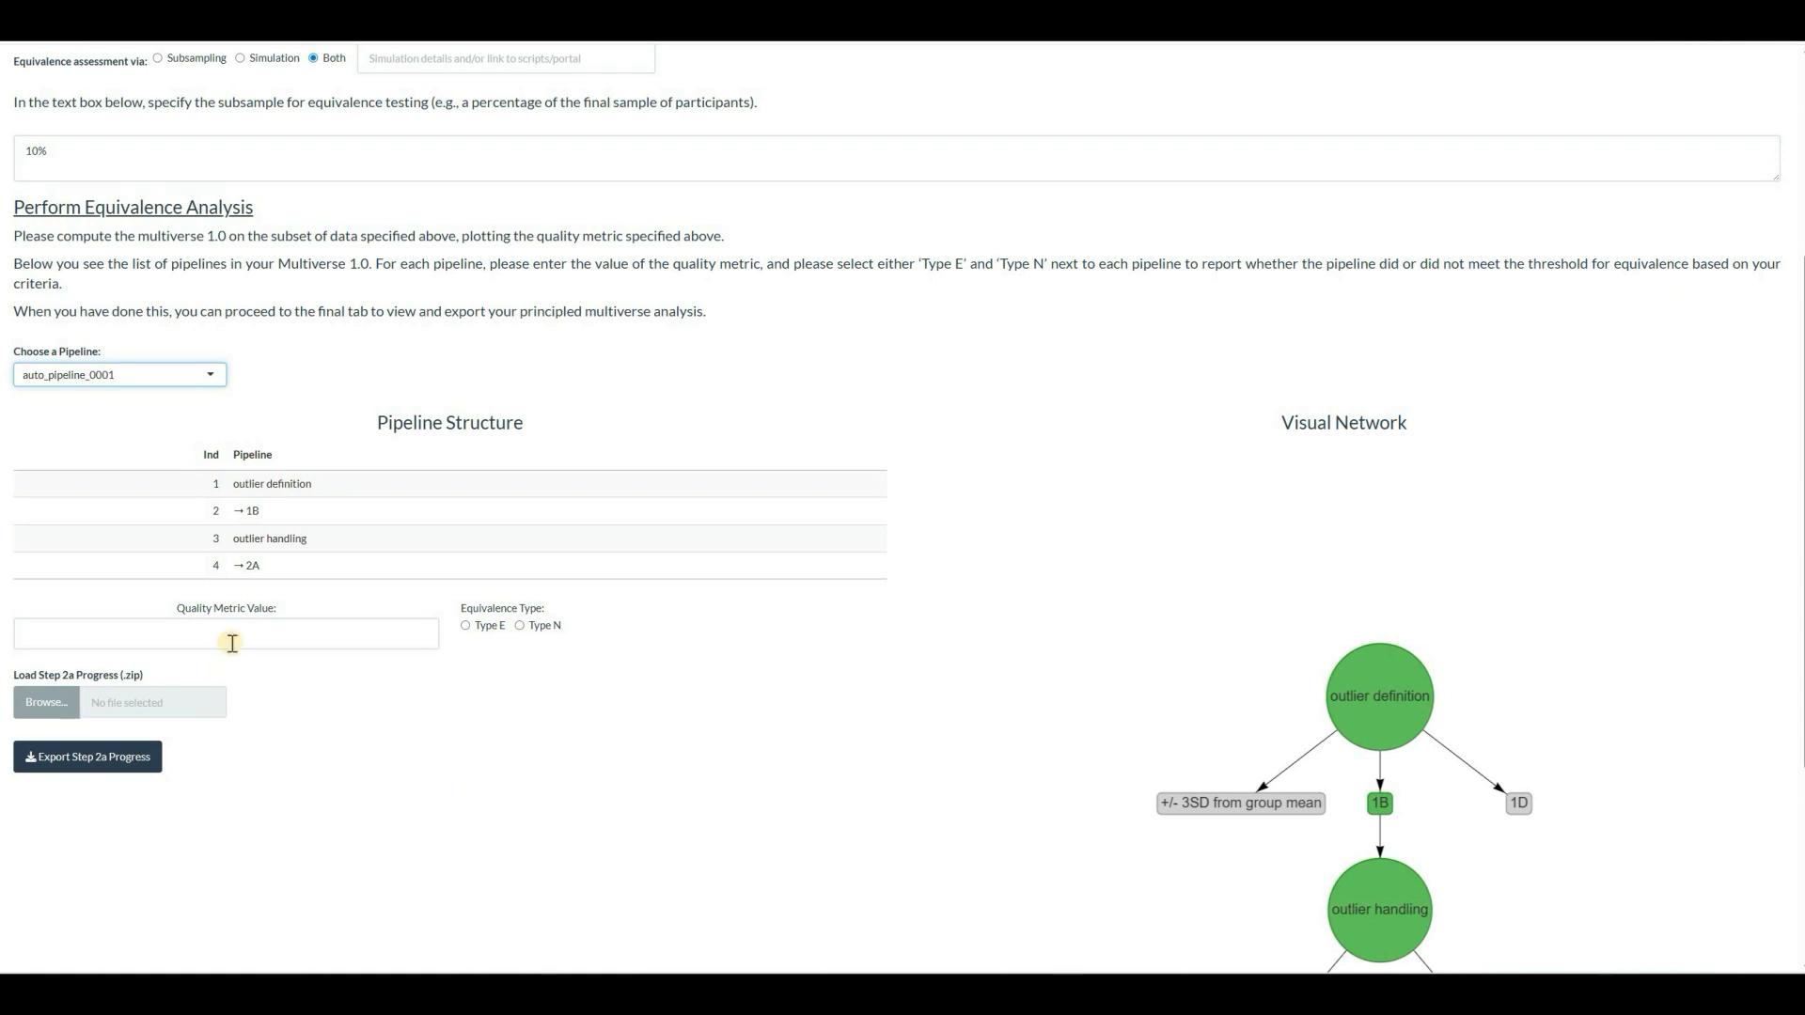
pyautogui.click(225, 627)
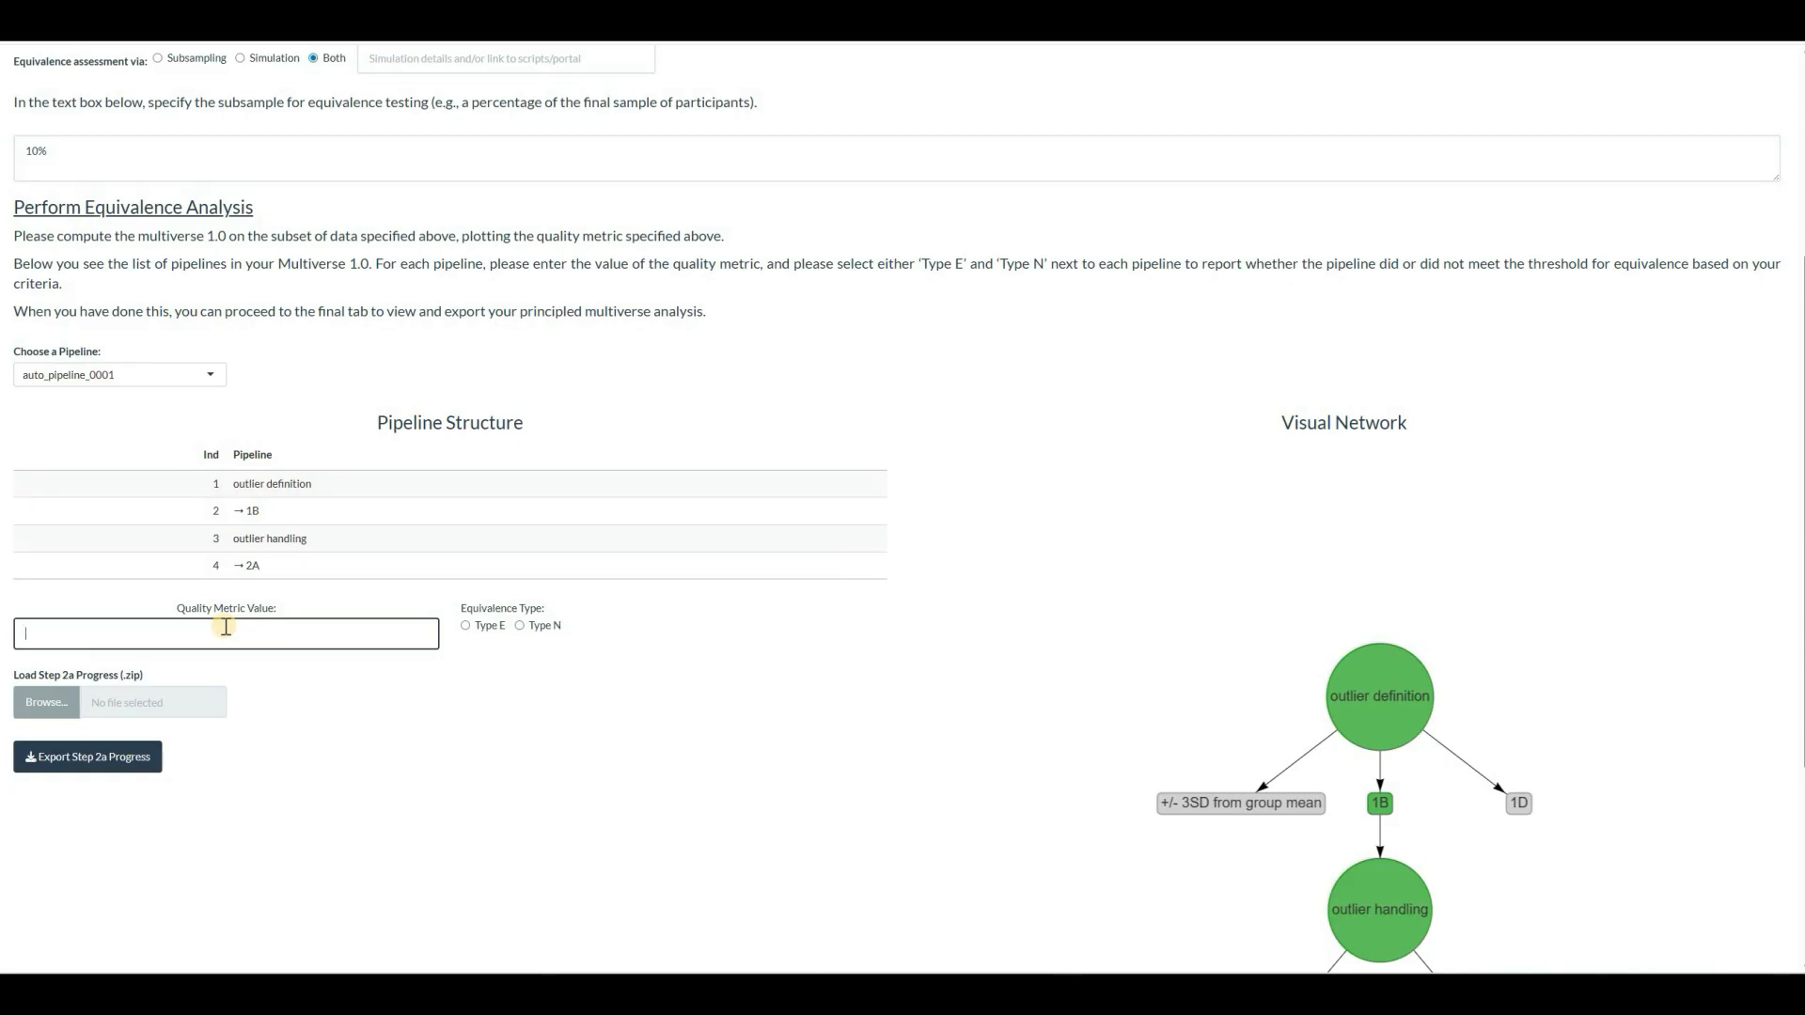
pyautogui.scroll(3, 131, 249)
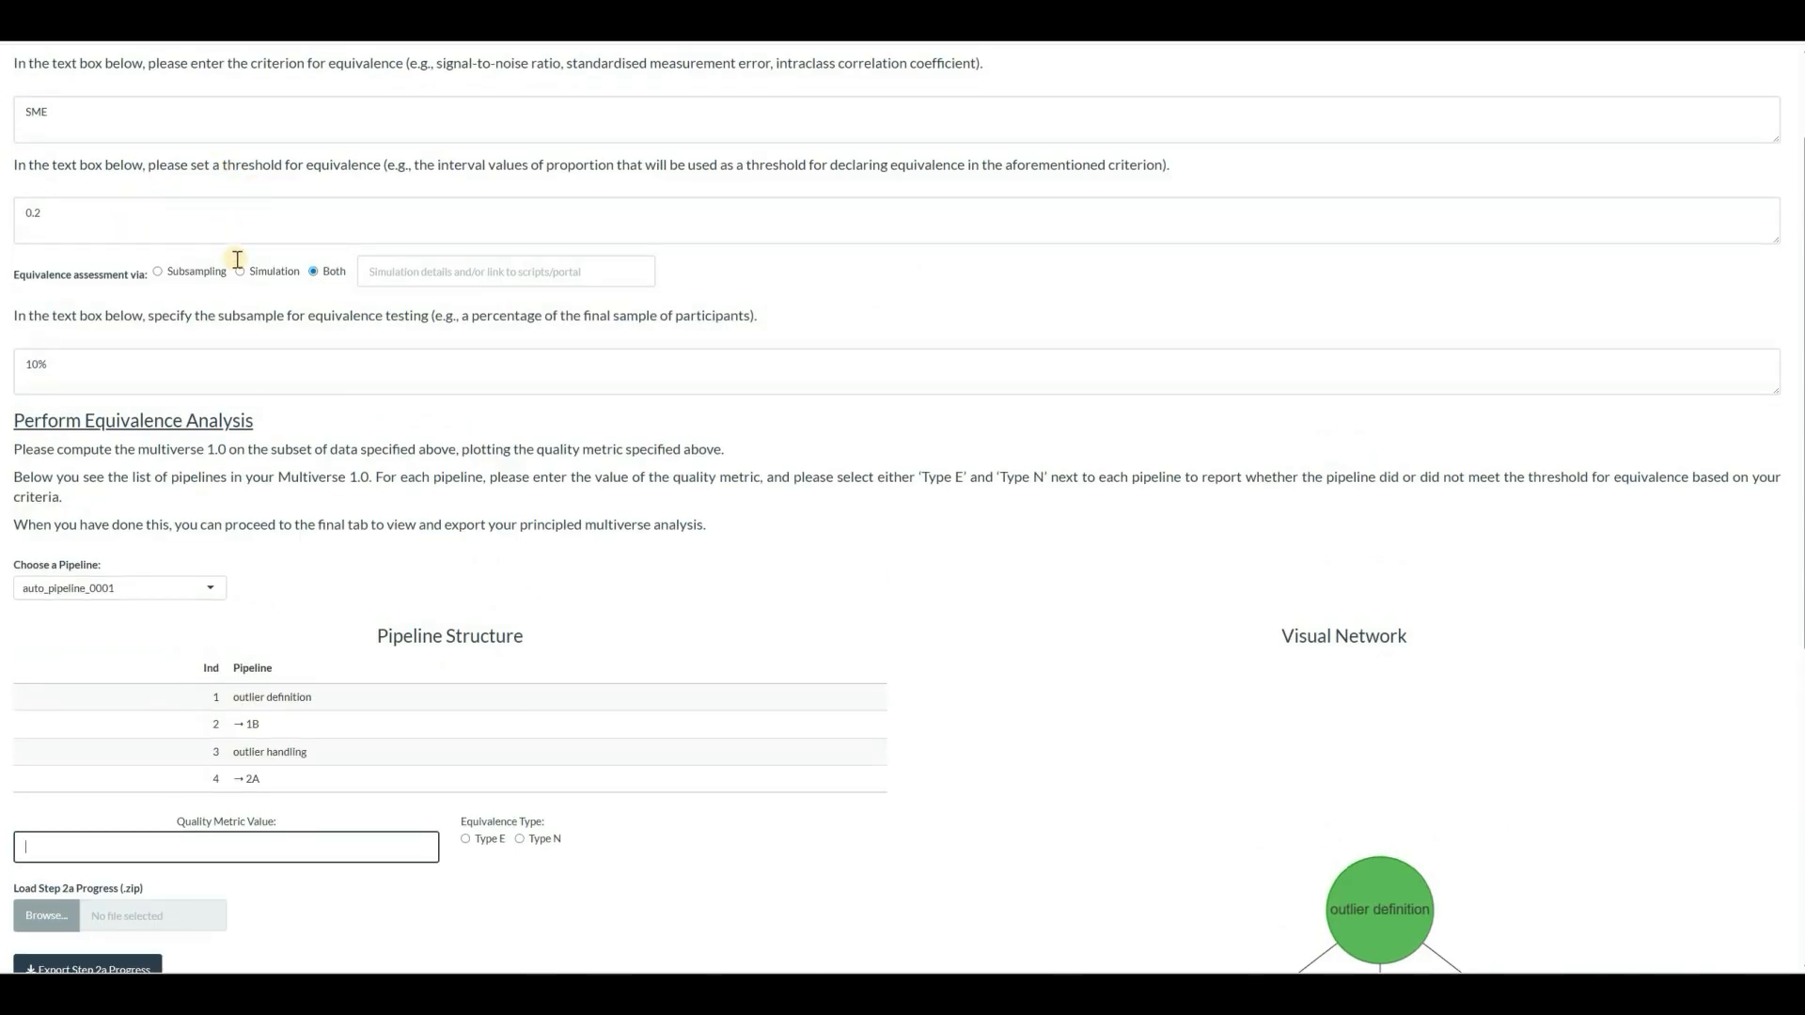
pyautogui.scroll(-3, 465, 655)
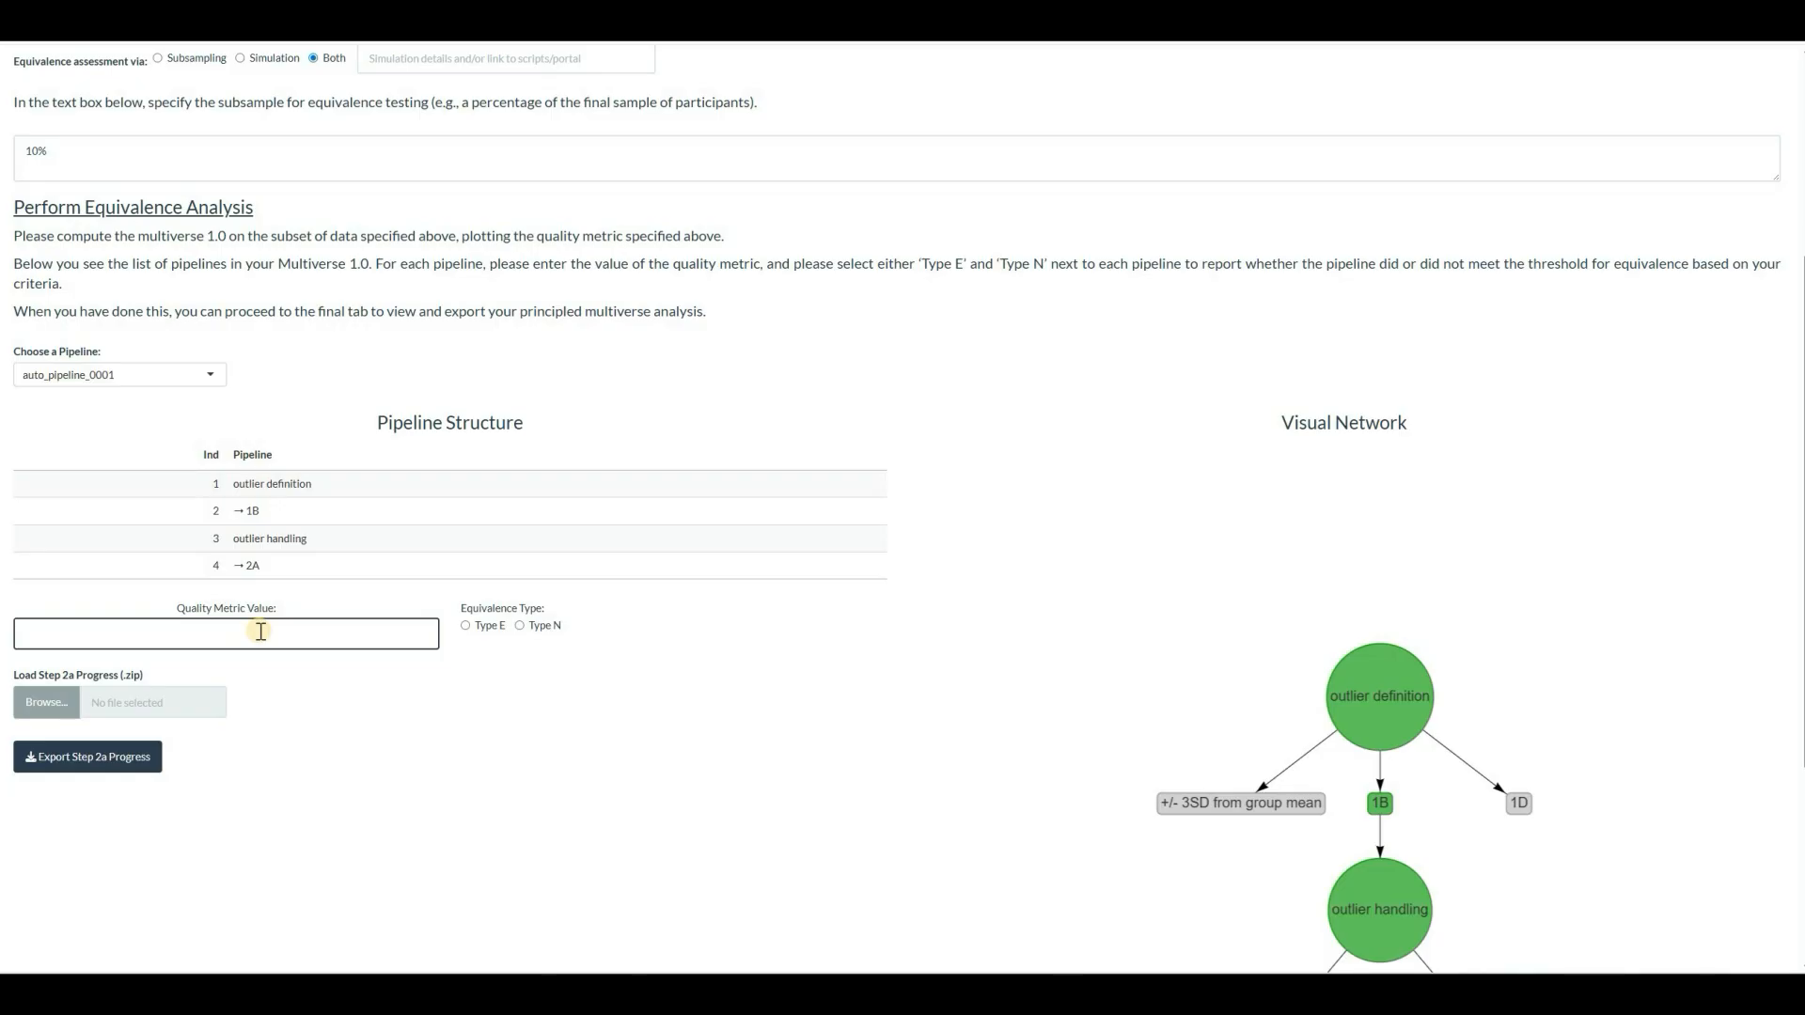
pyautogui.write('0.18')
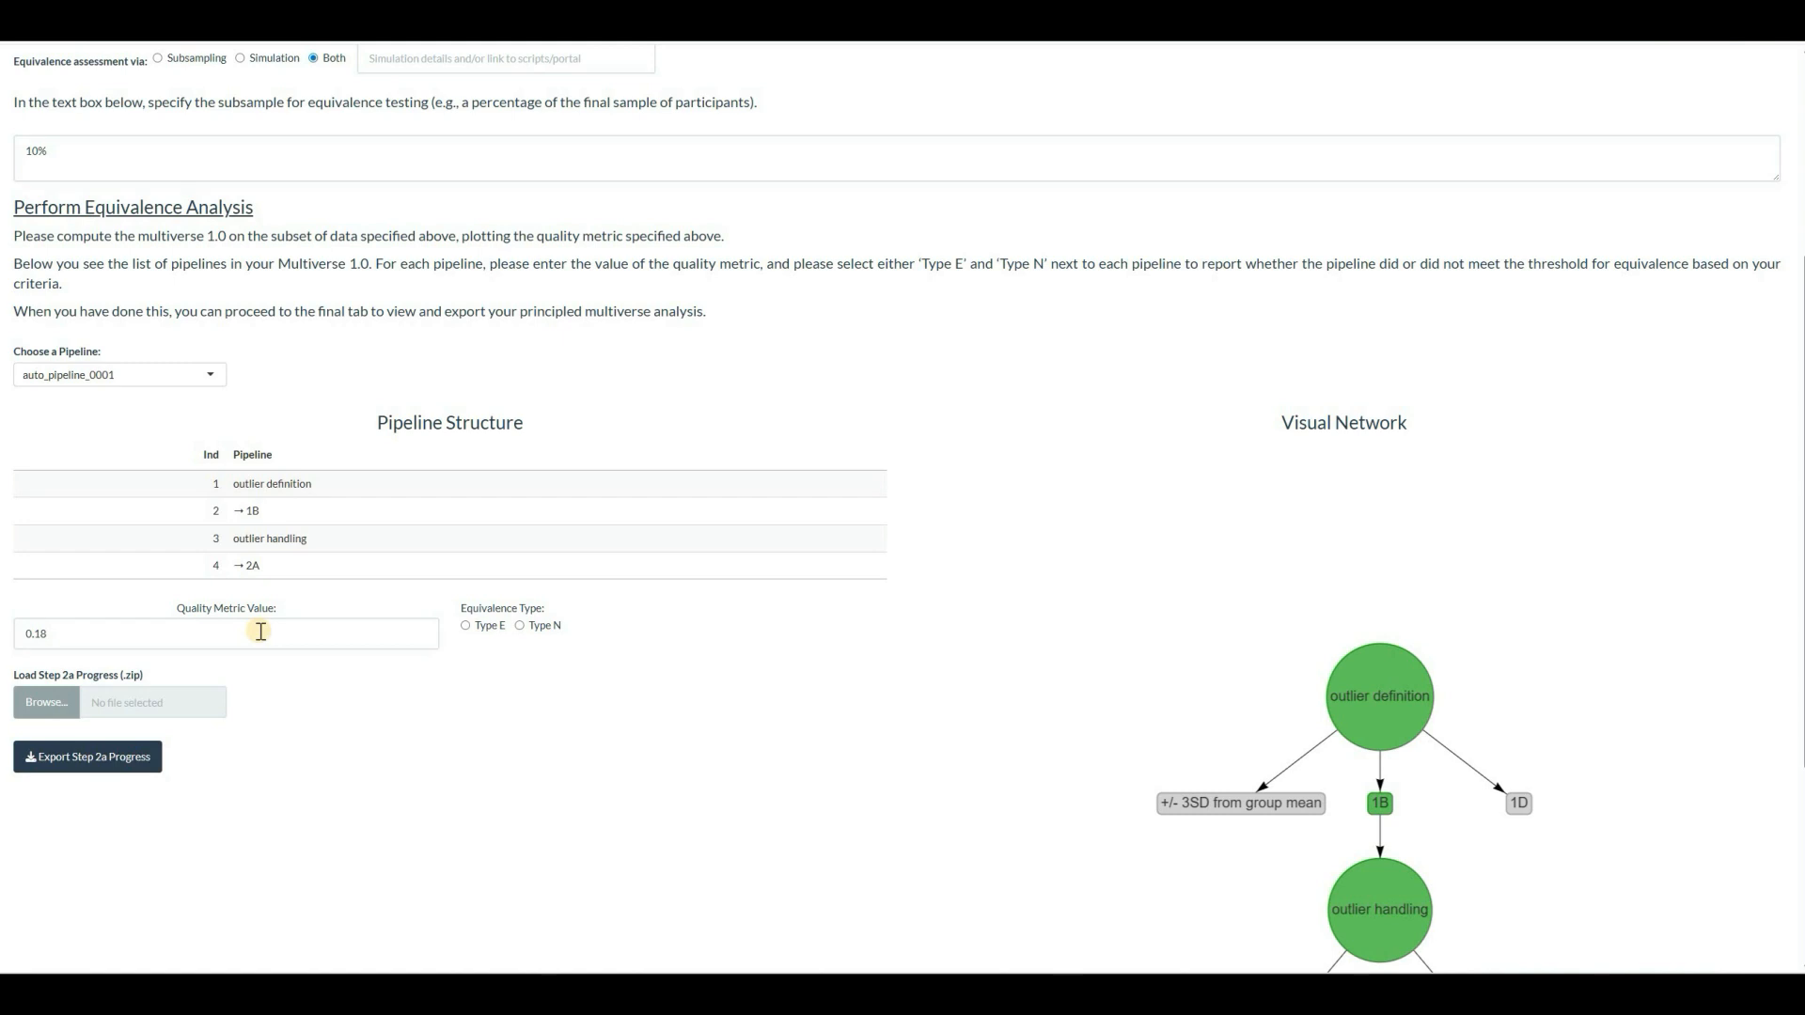
pyautogui.click(467, 627)
# Classify auto_pipeline_0002 as Type N, leaving its quality metric value empty.
pyautogui.click(195, 375)
pyautogui.click(193, 420)
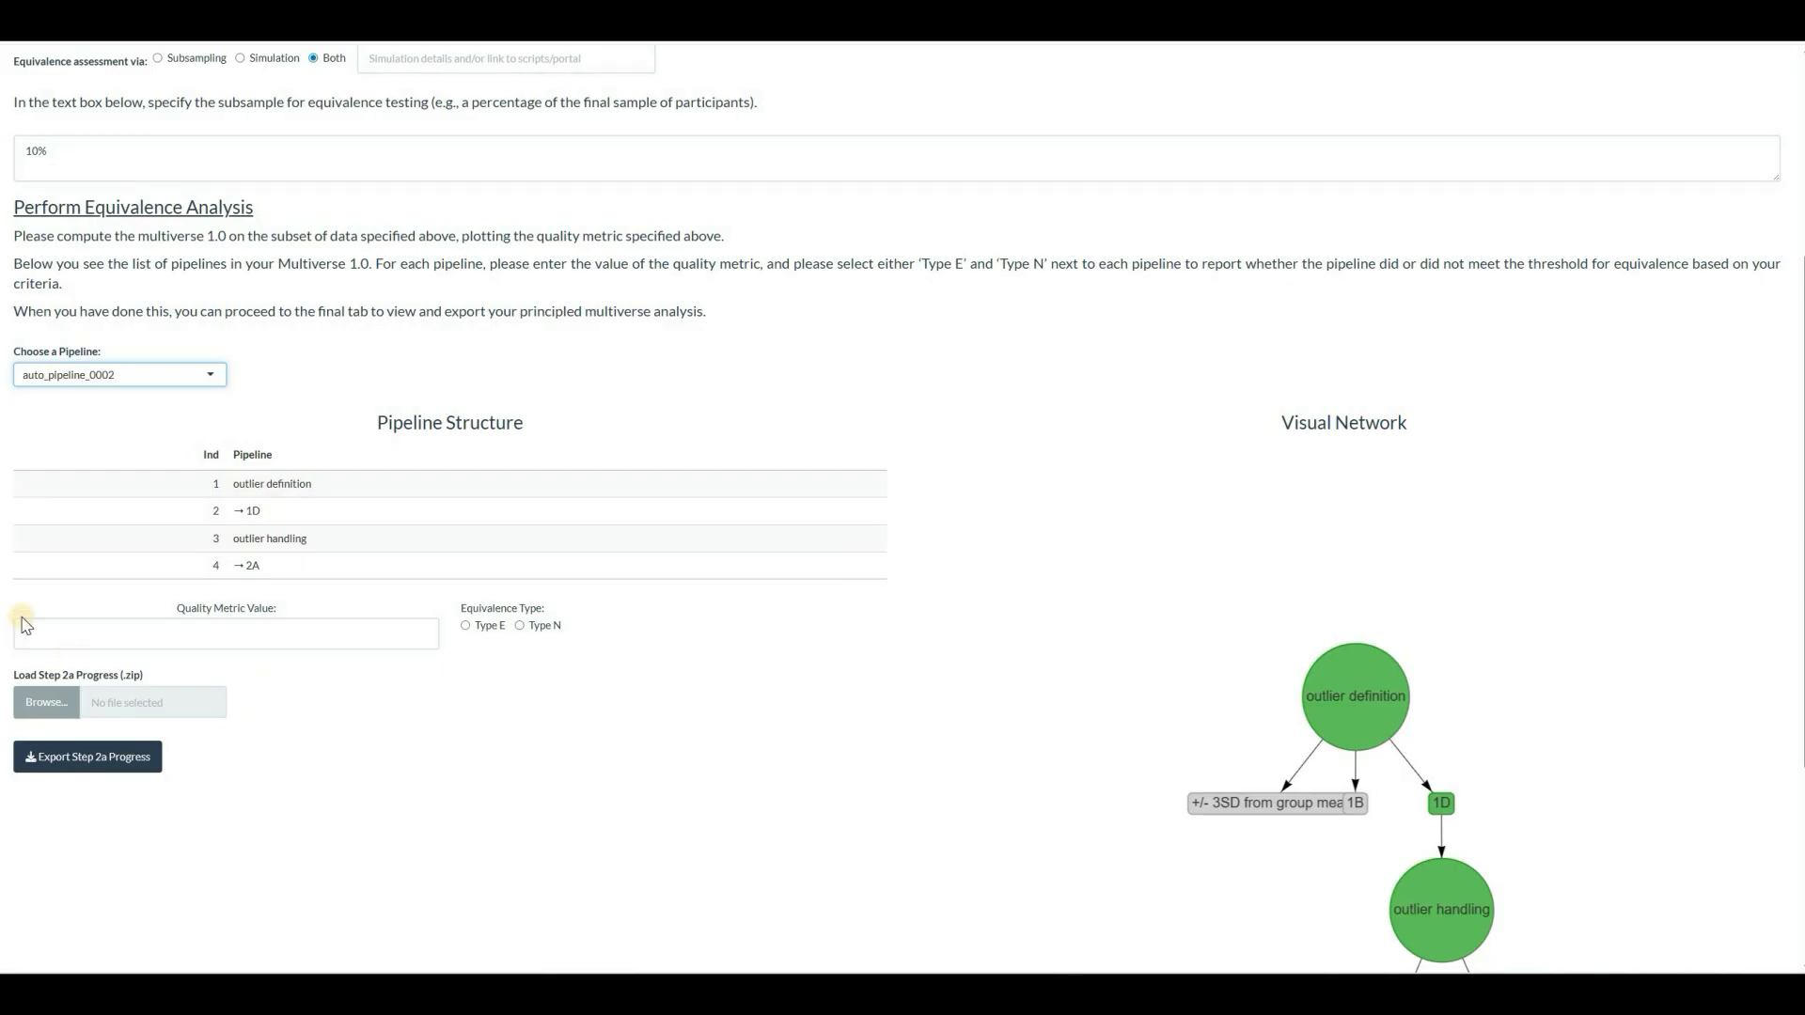
pyautogui.click(132, 637)
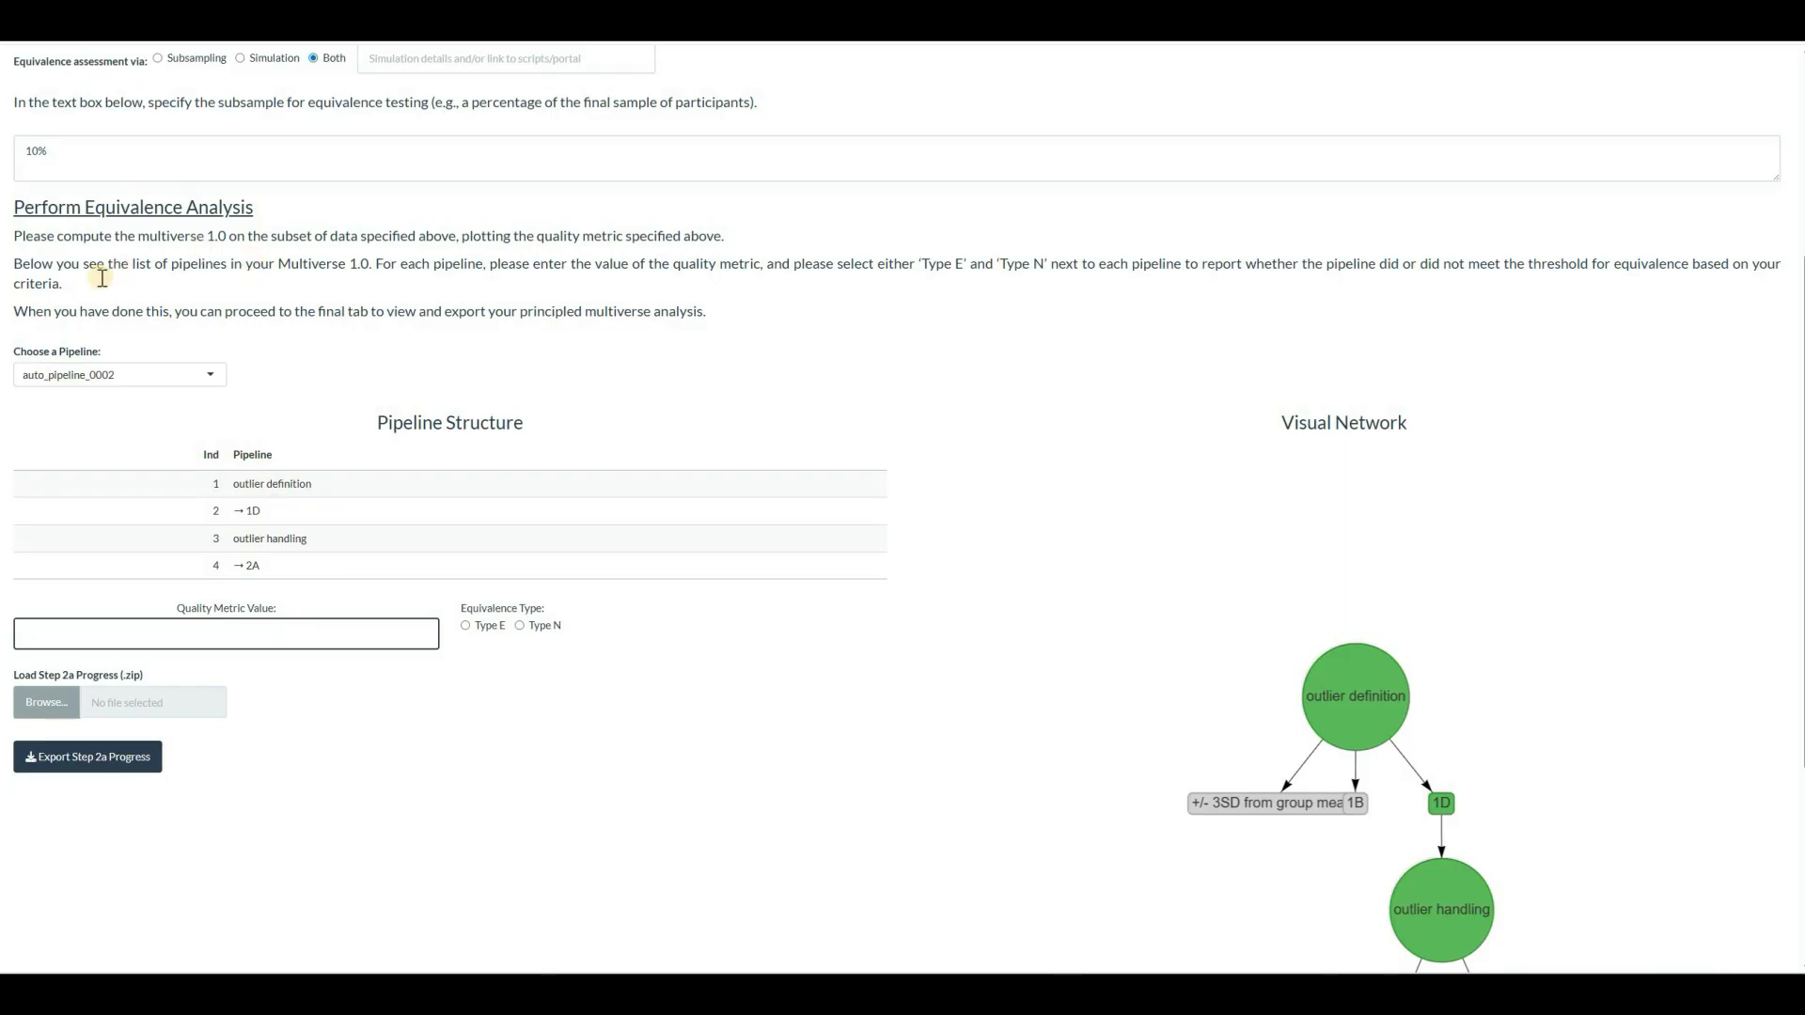
pyautogui.scroll(3, 118, 274)
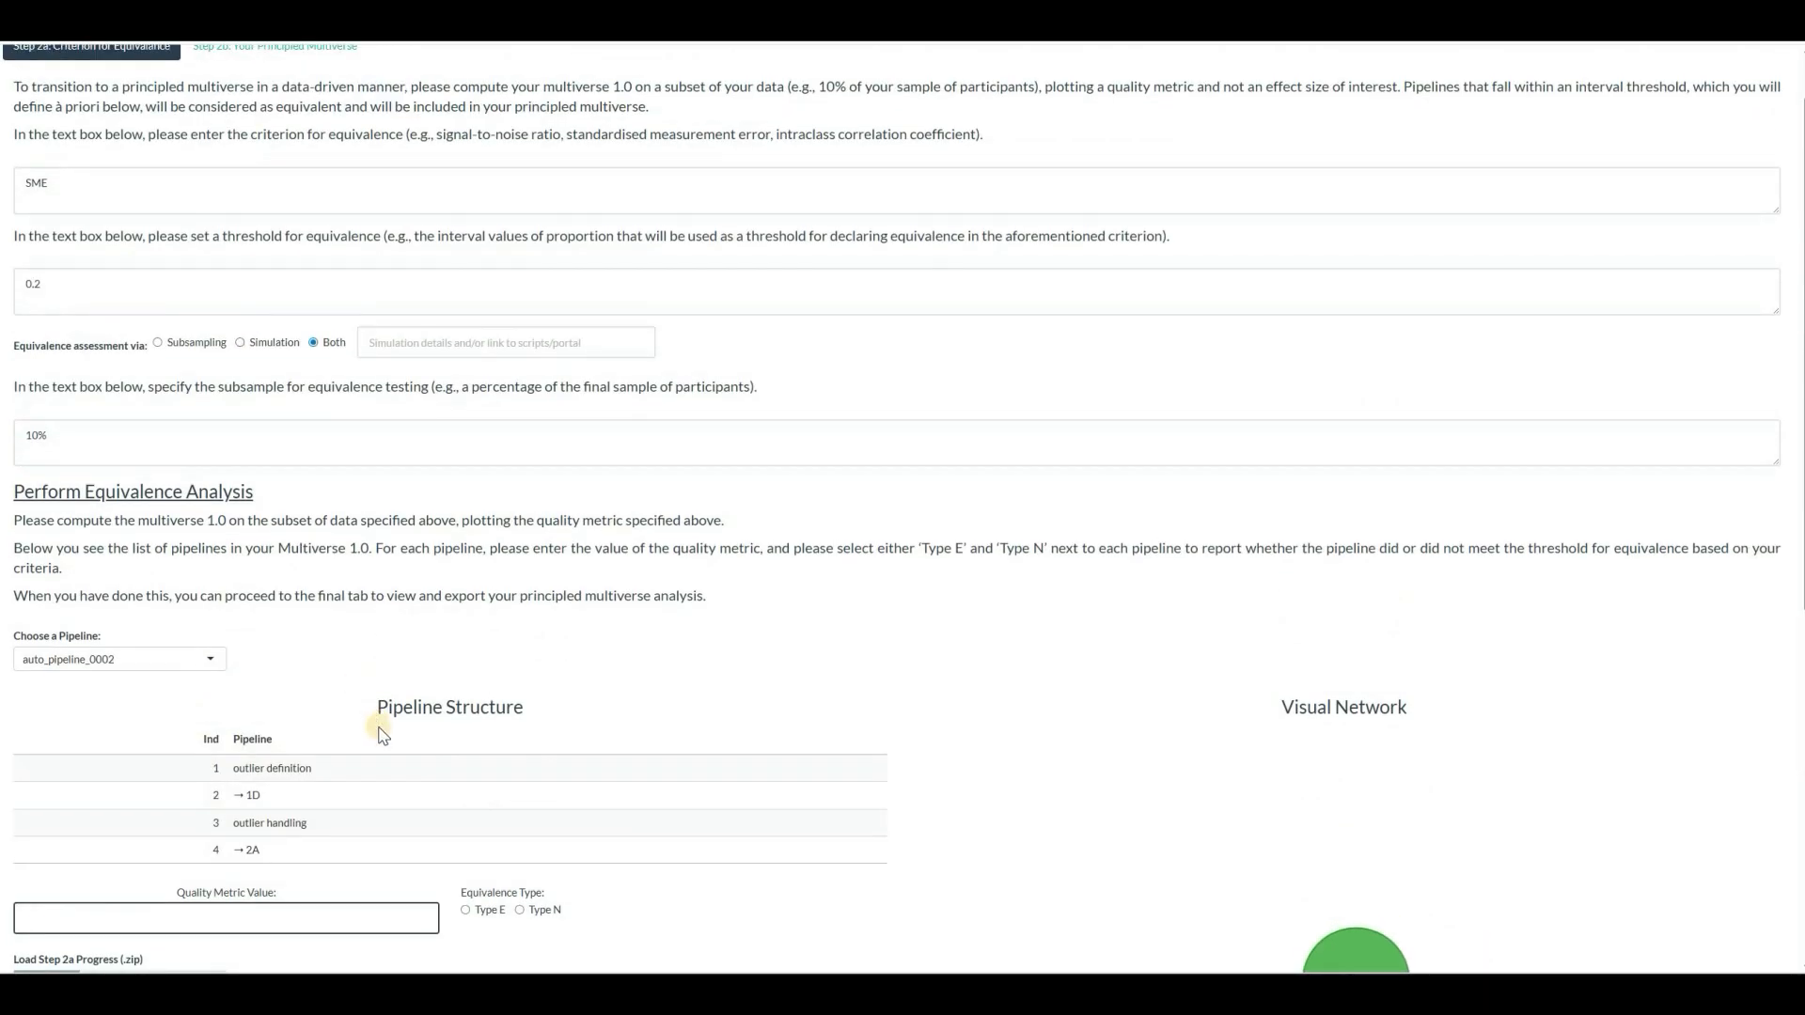
pyautogui.scroll(-3, 386, 797)
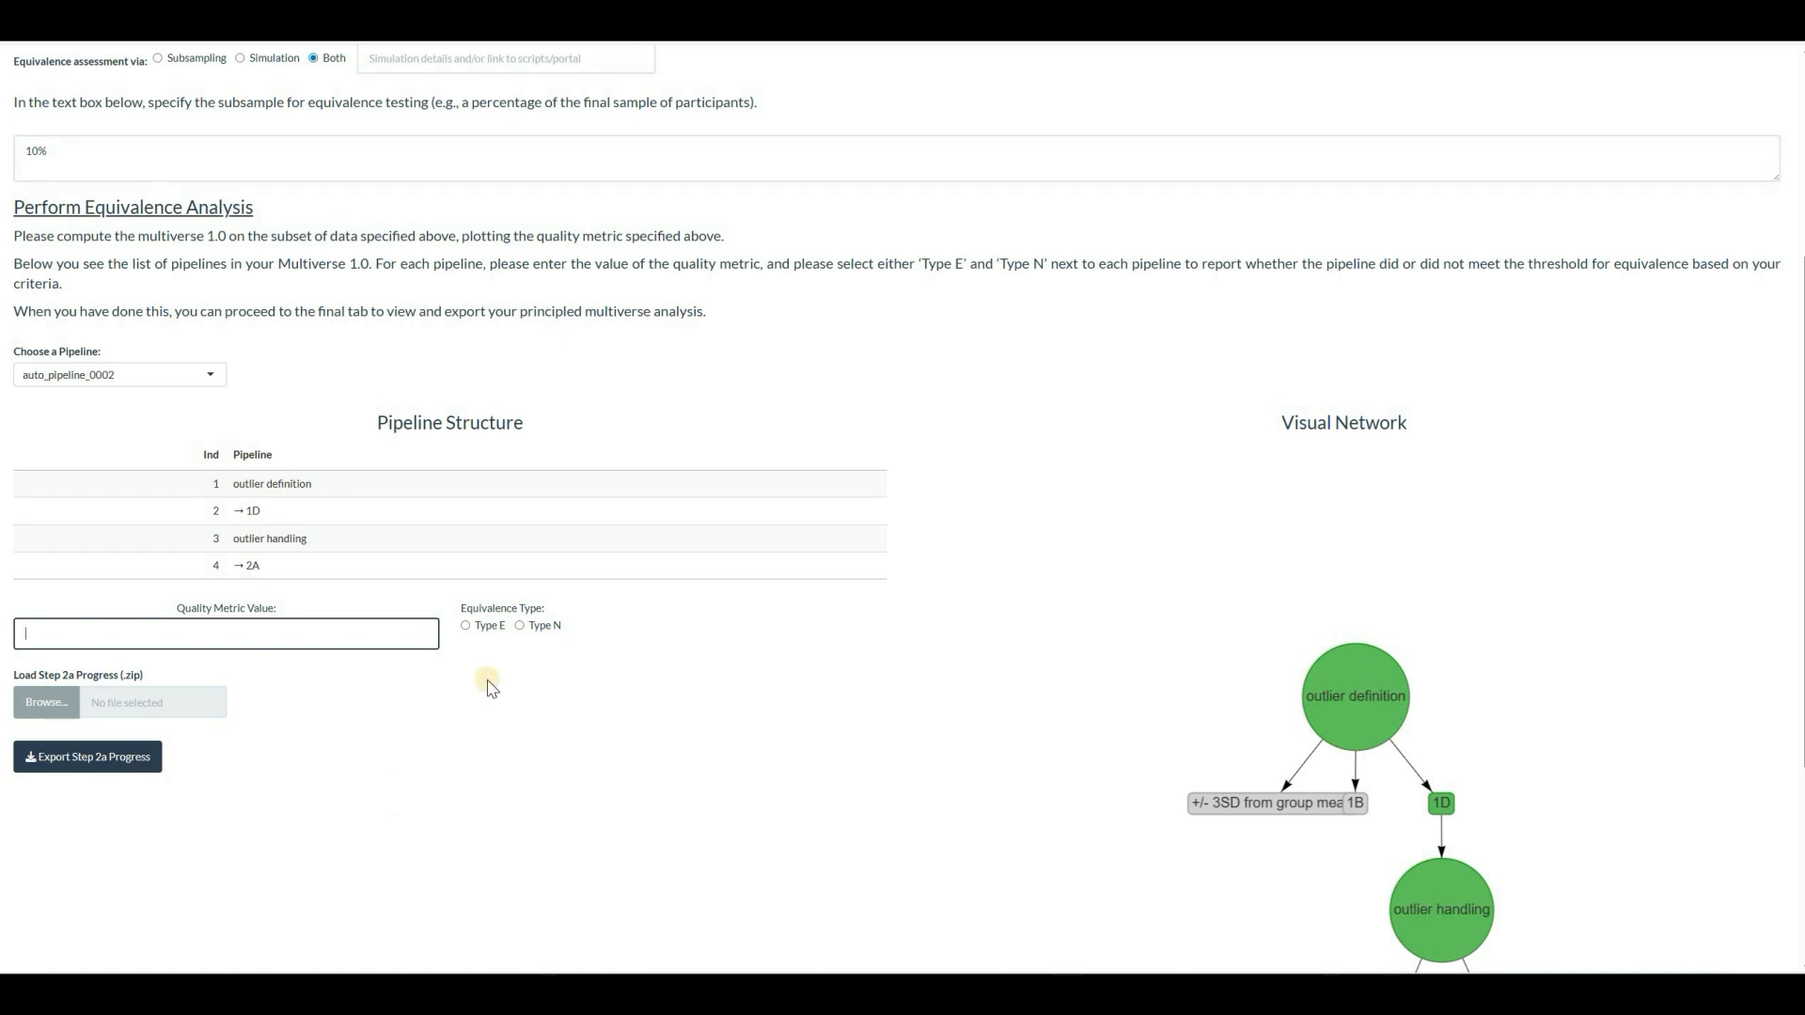
pyautogui.click(520, 628)
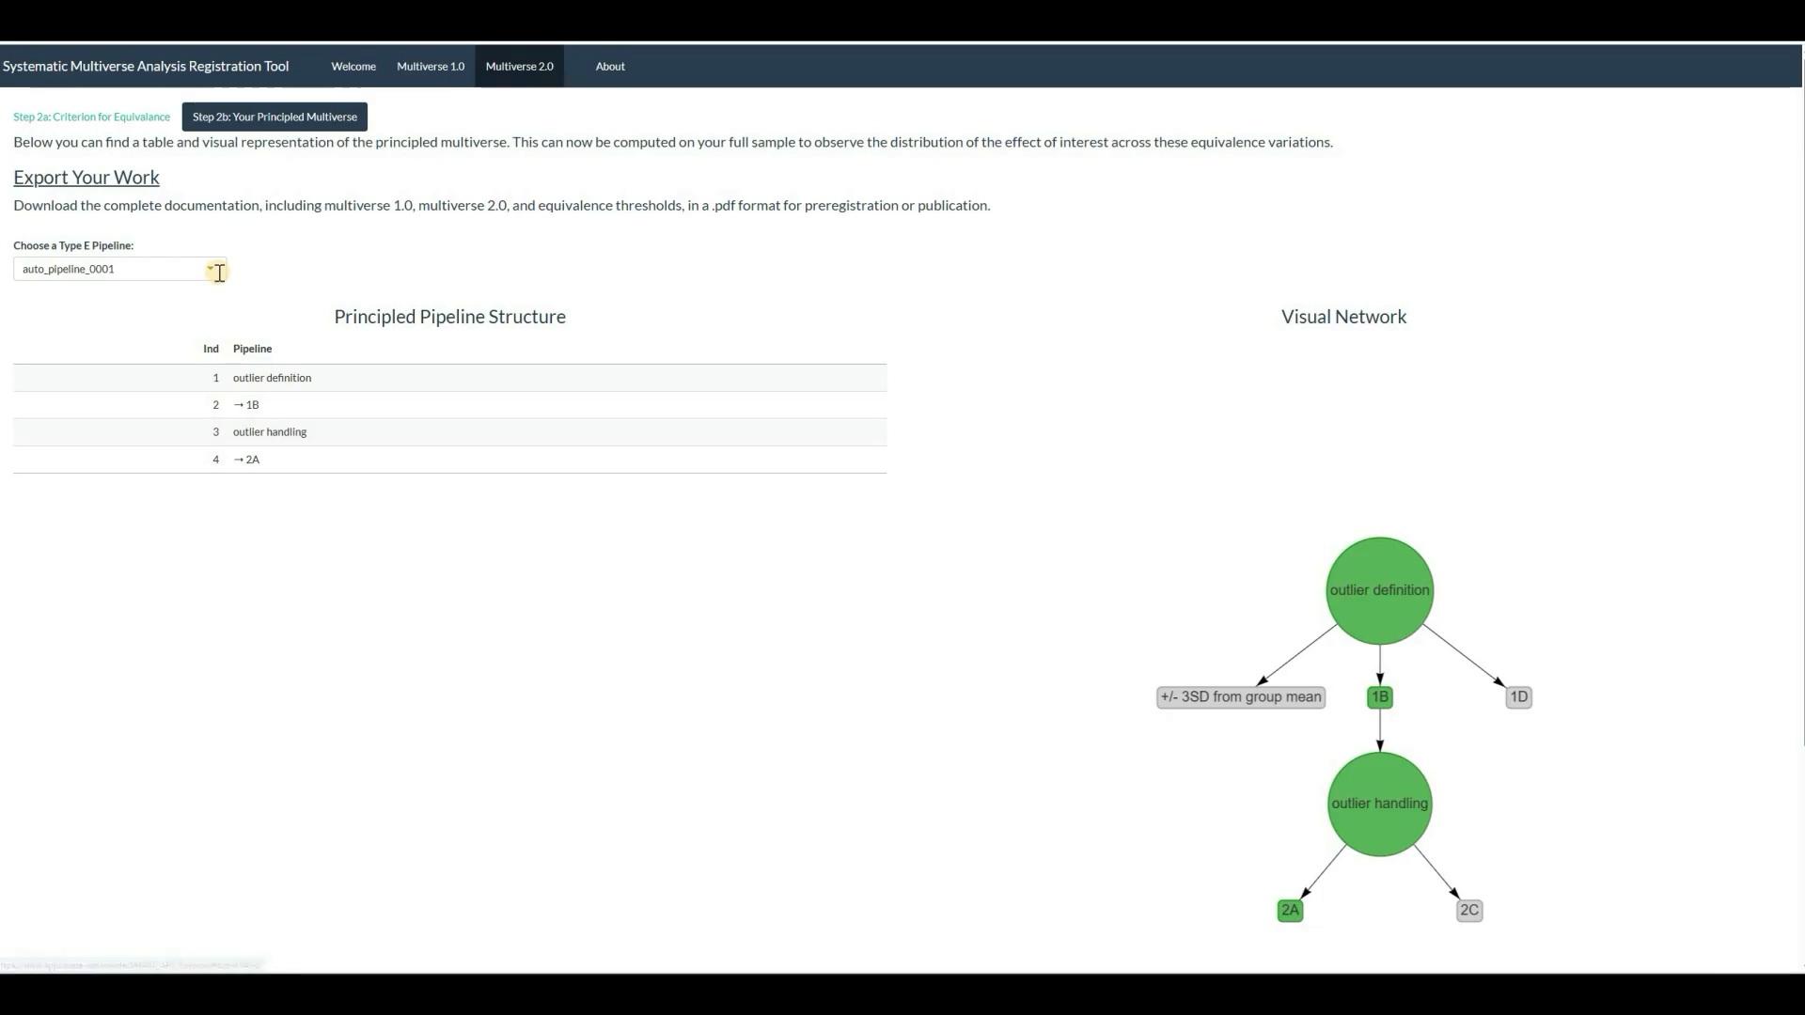
# Review the Type E pipelines in the principled multiverse, including the structure and visual network of auto_pipeline_0001.
pyautogui.click(219, 273)
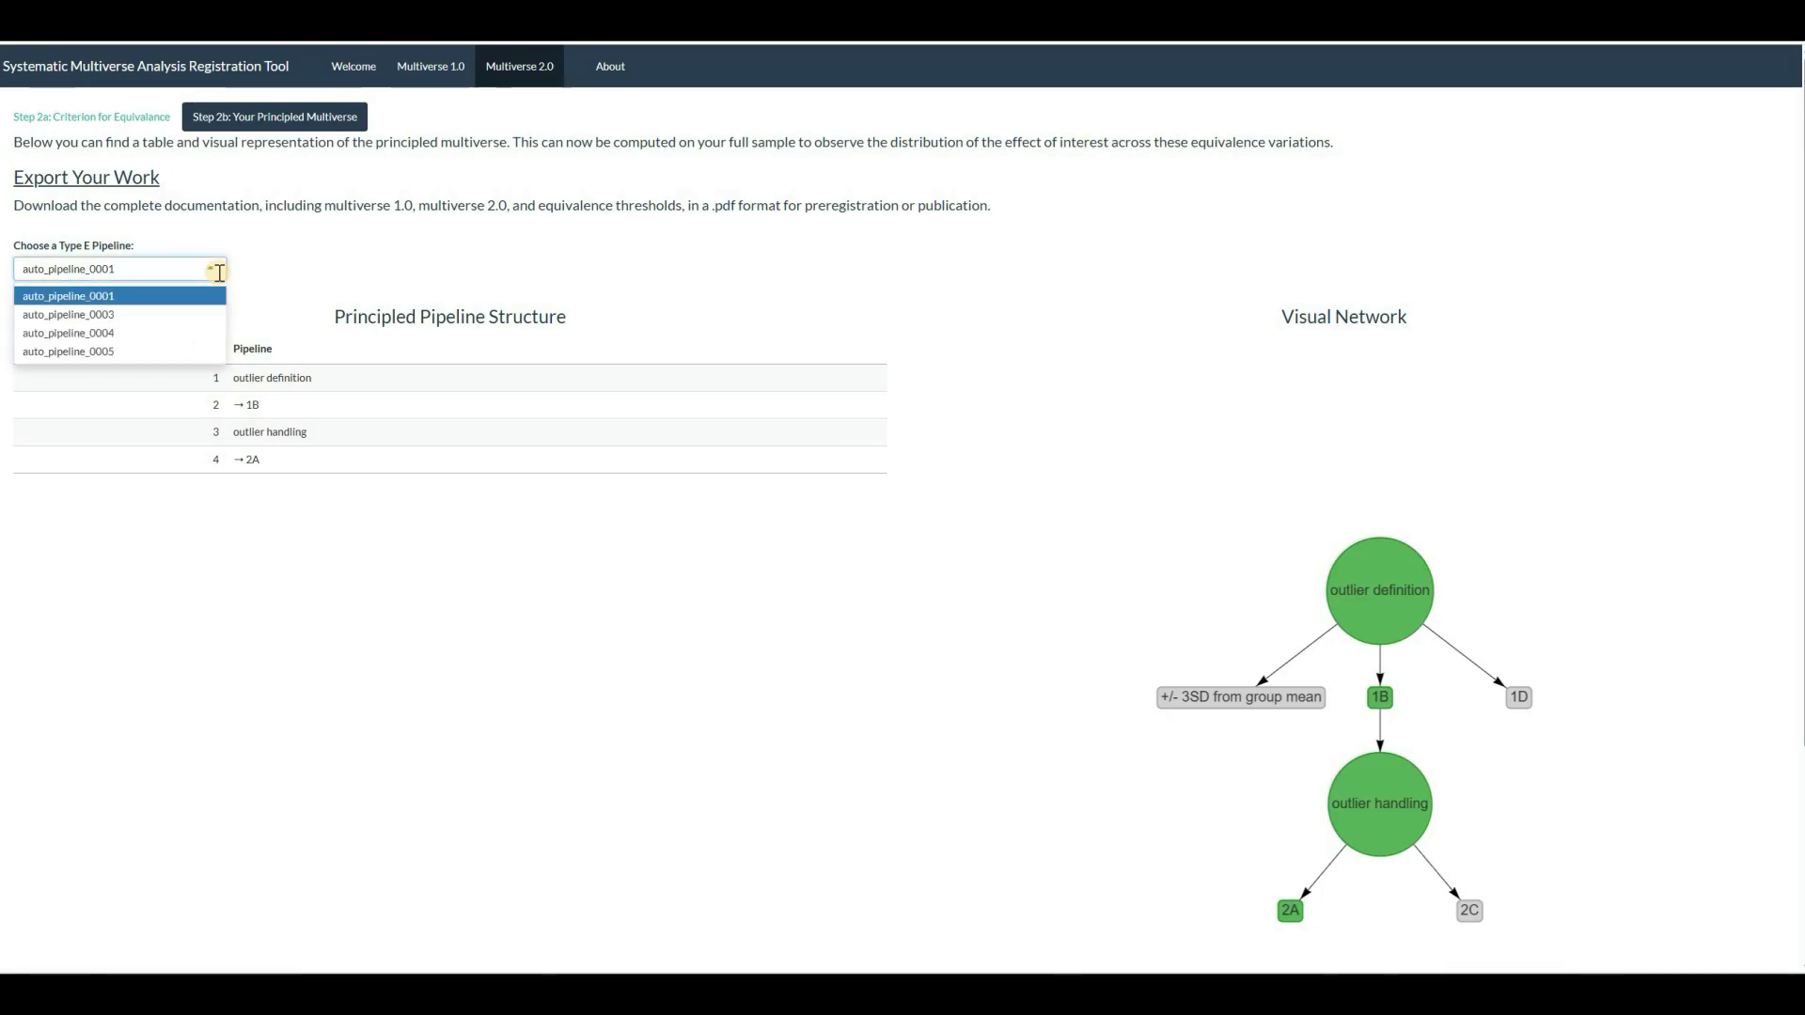
pyautogui.click(132, 745)
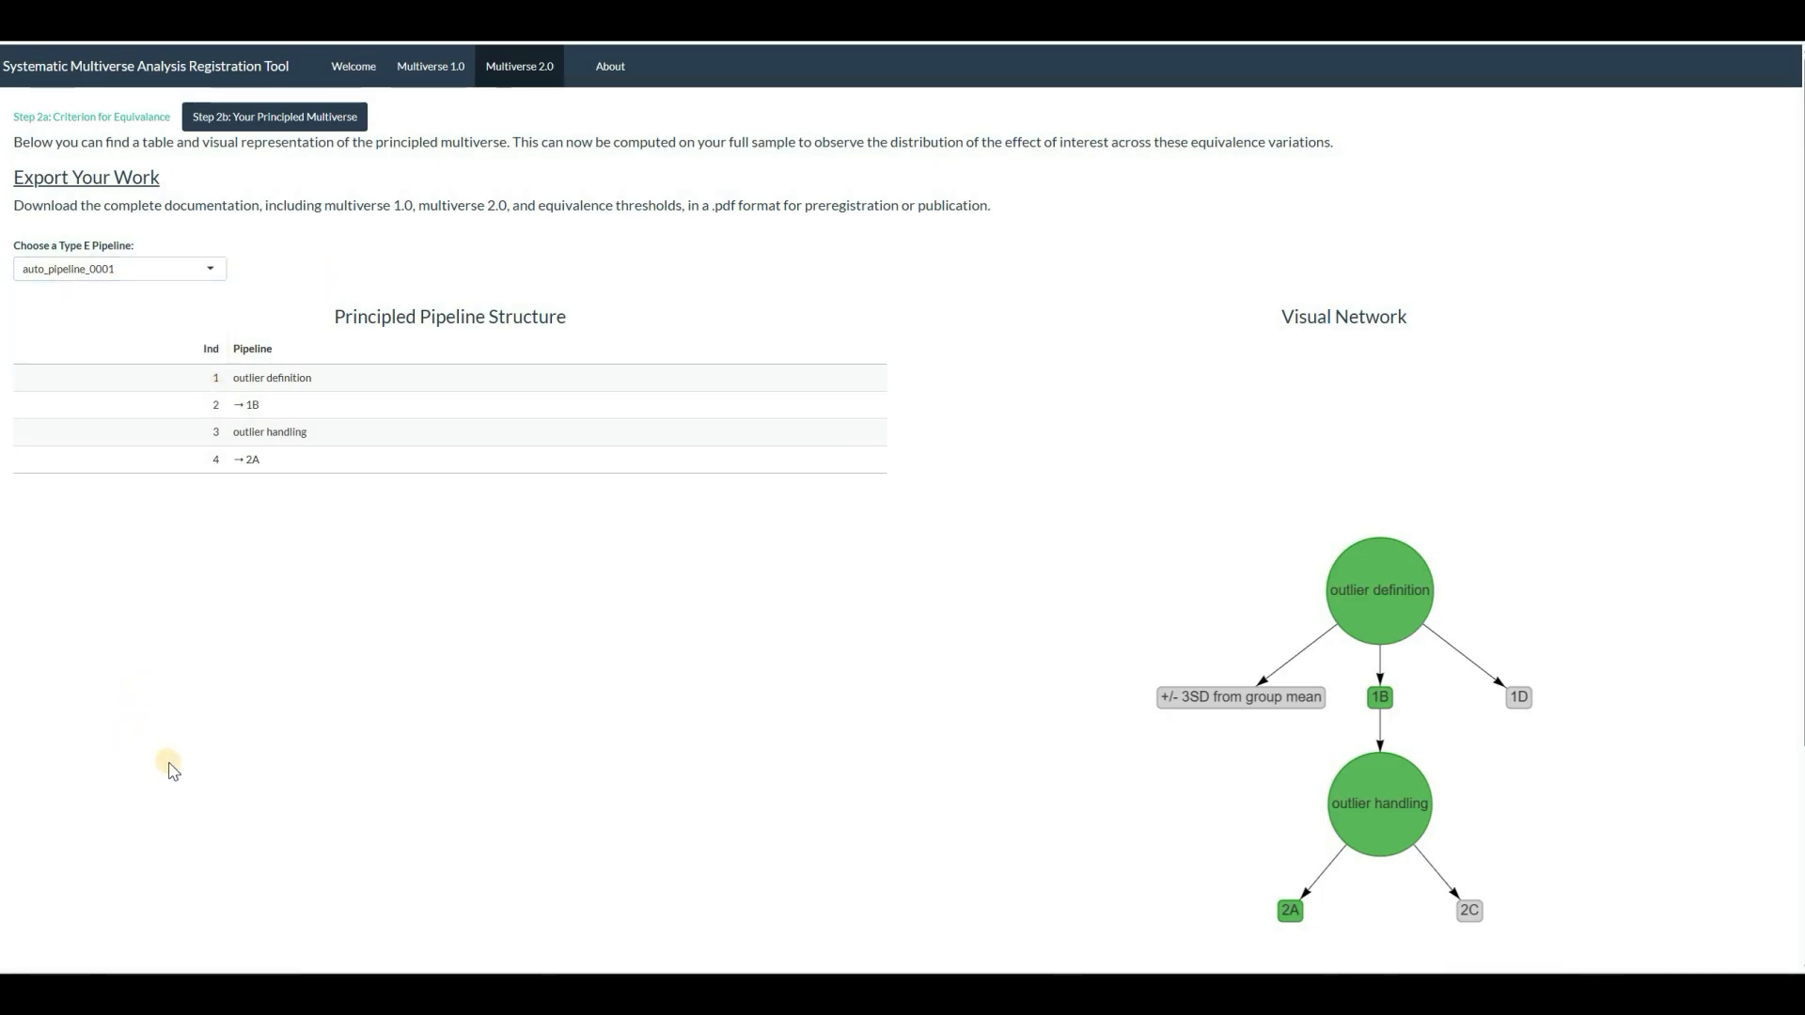
pyautogui.scroll(-3, 159, 776)
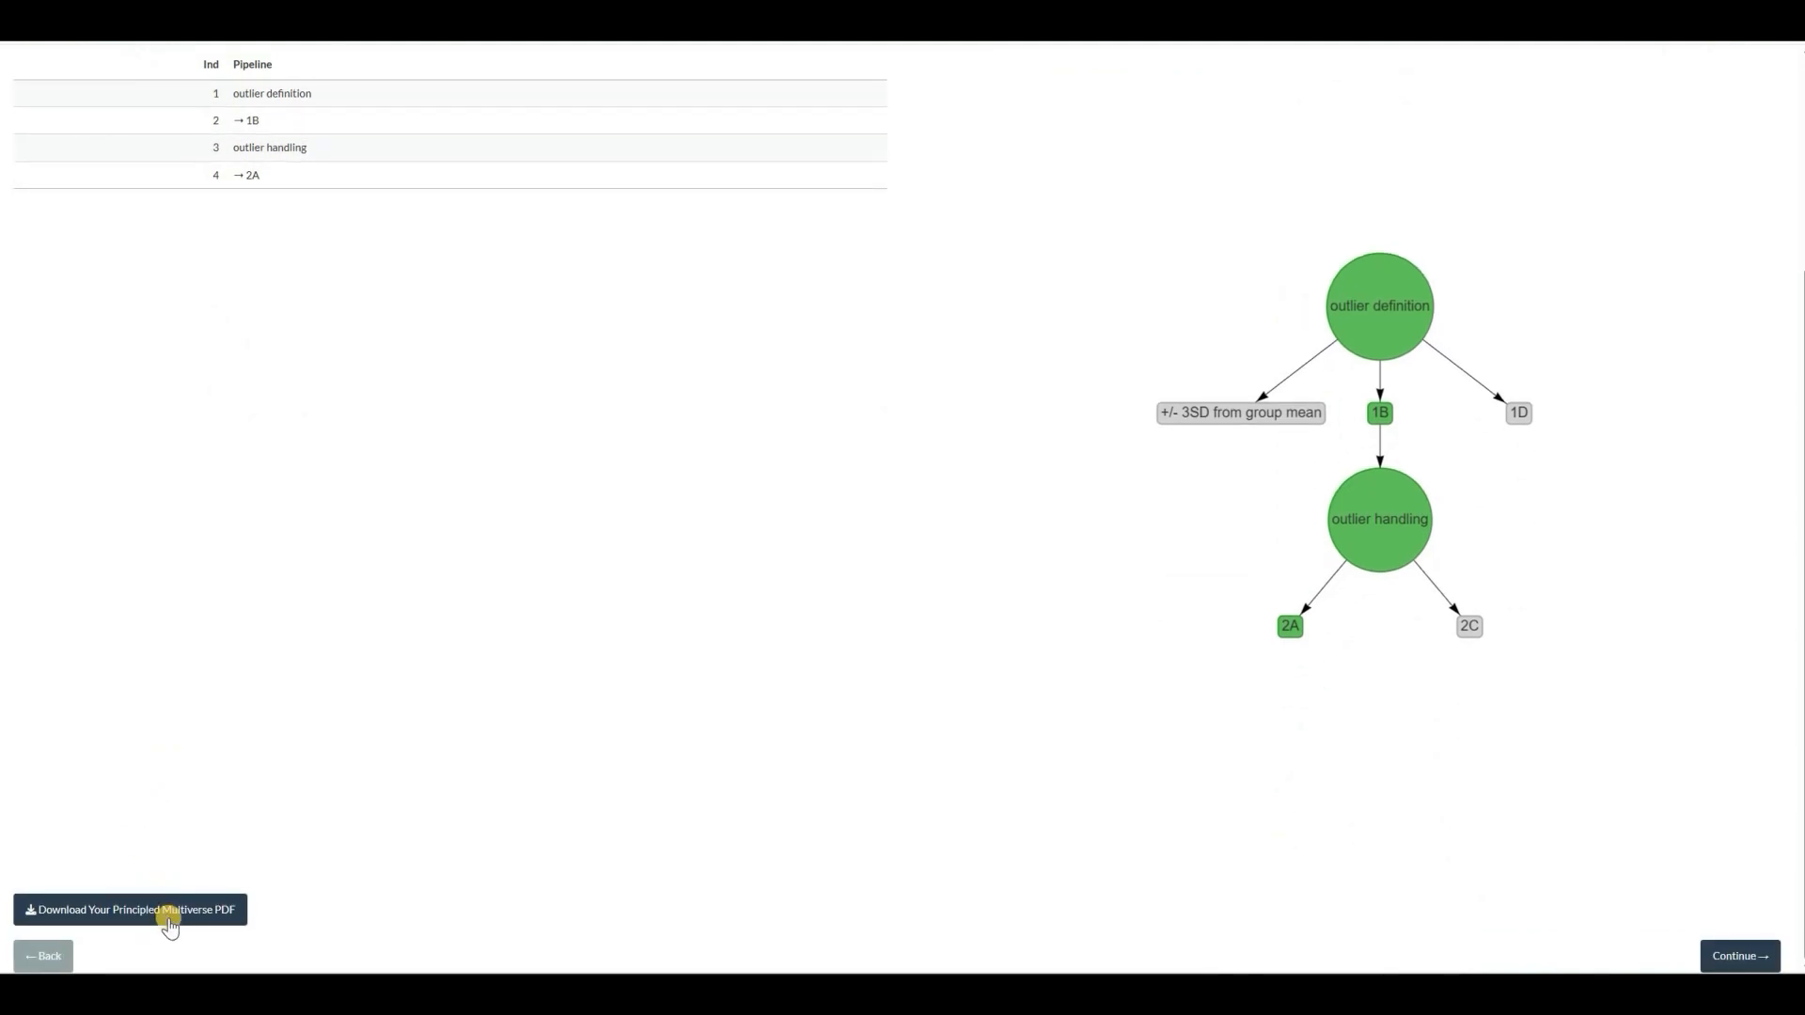